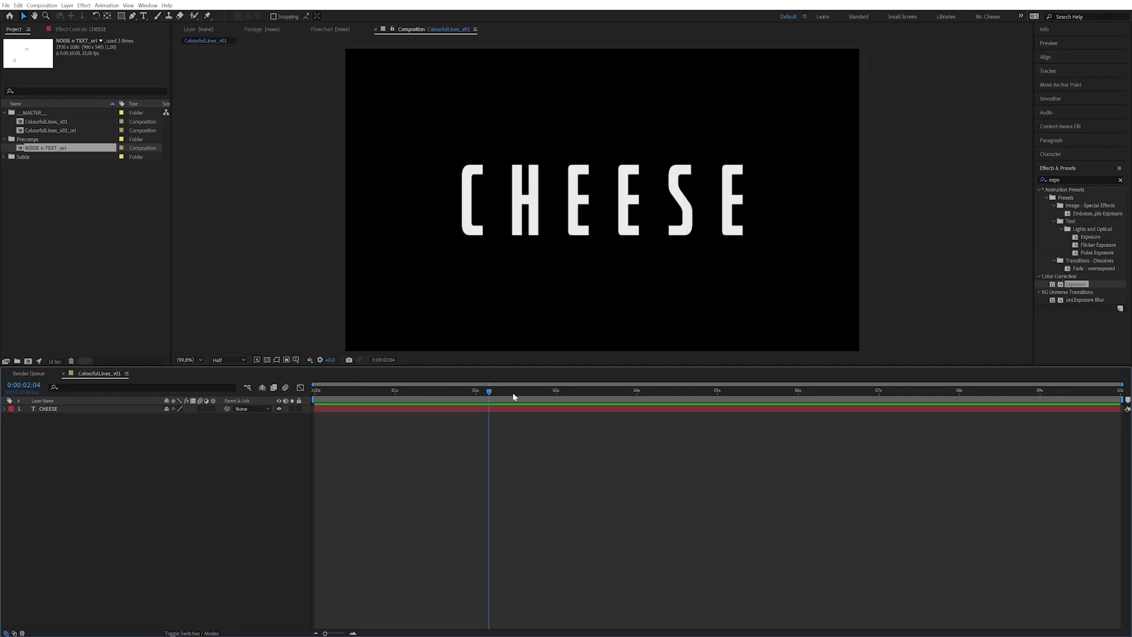
# Add a Tracking animator to CHEESE, keyframing Tracking Amount from -45 at the start to 0 at the end.
pyautogui.press('space')
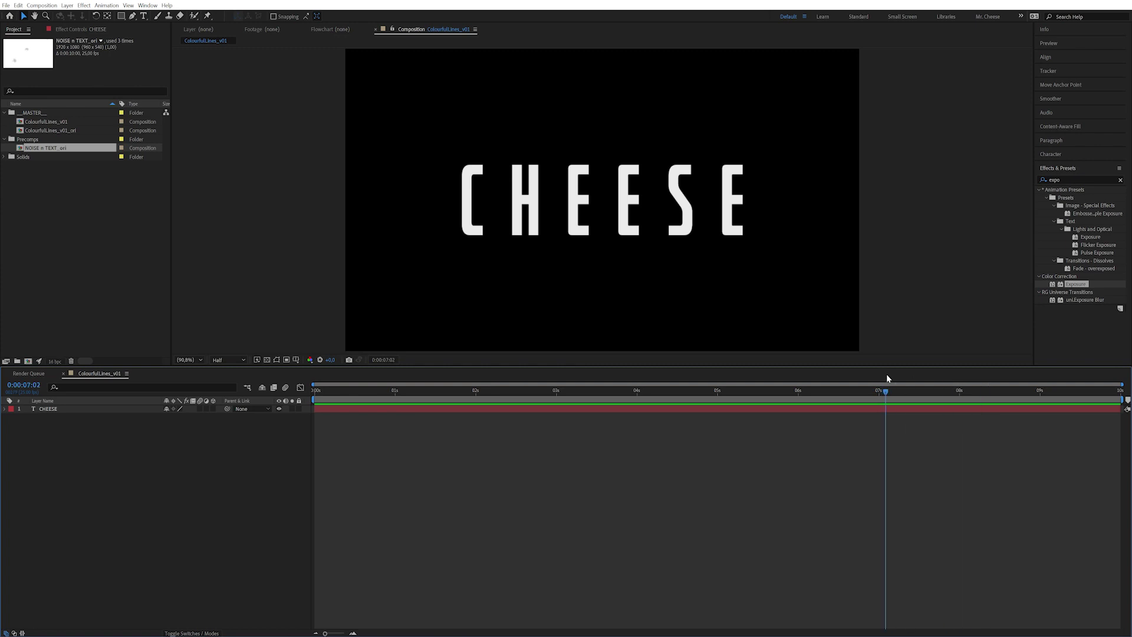
pyautogui.click(4, 409)
pyautogui.click(13, 417)
pyautogui.click(218, 417)
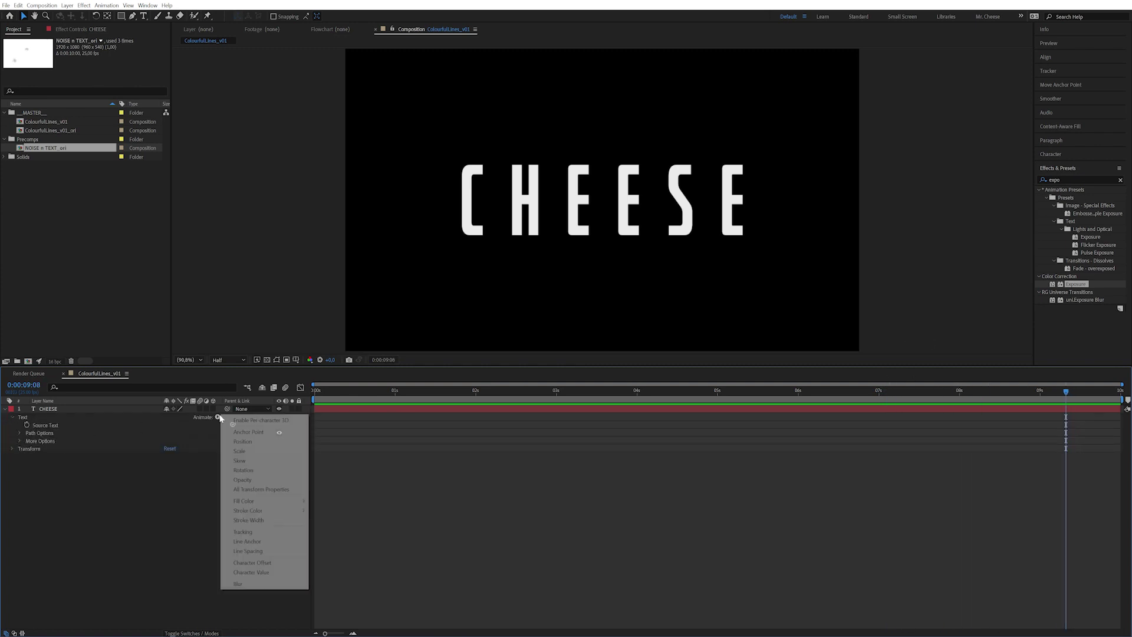
pyautogui.click(243, 532)
pyautogui.press('End')
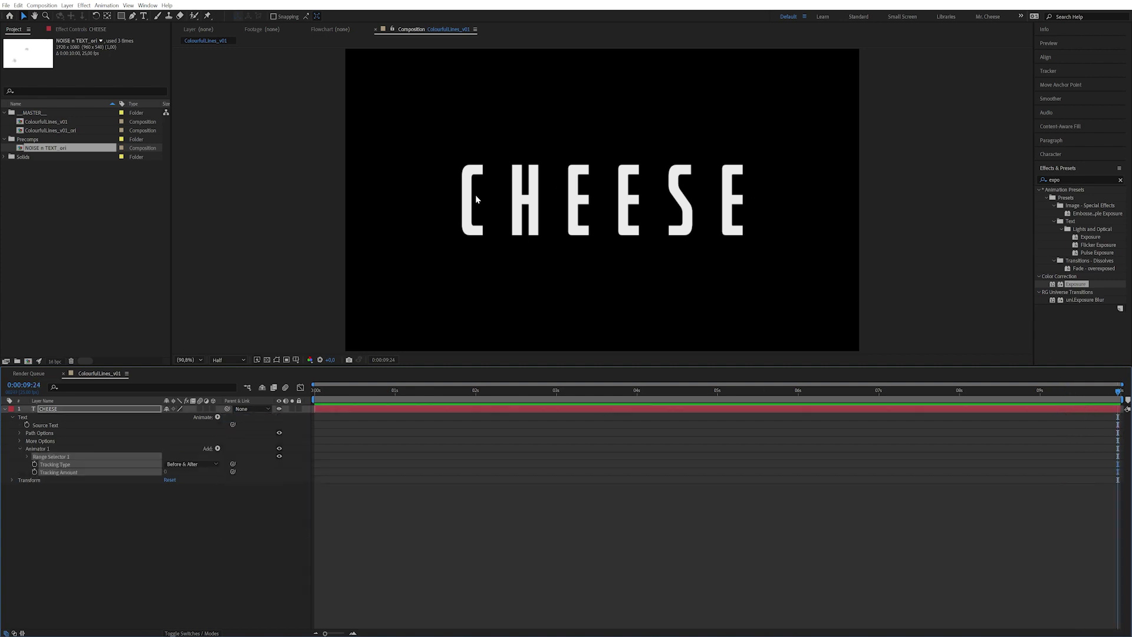
pyautogui.click(100, 513)
pyautogui.click(27, 456)
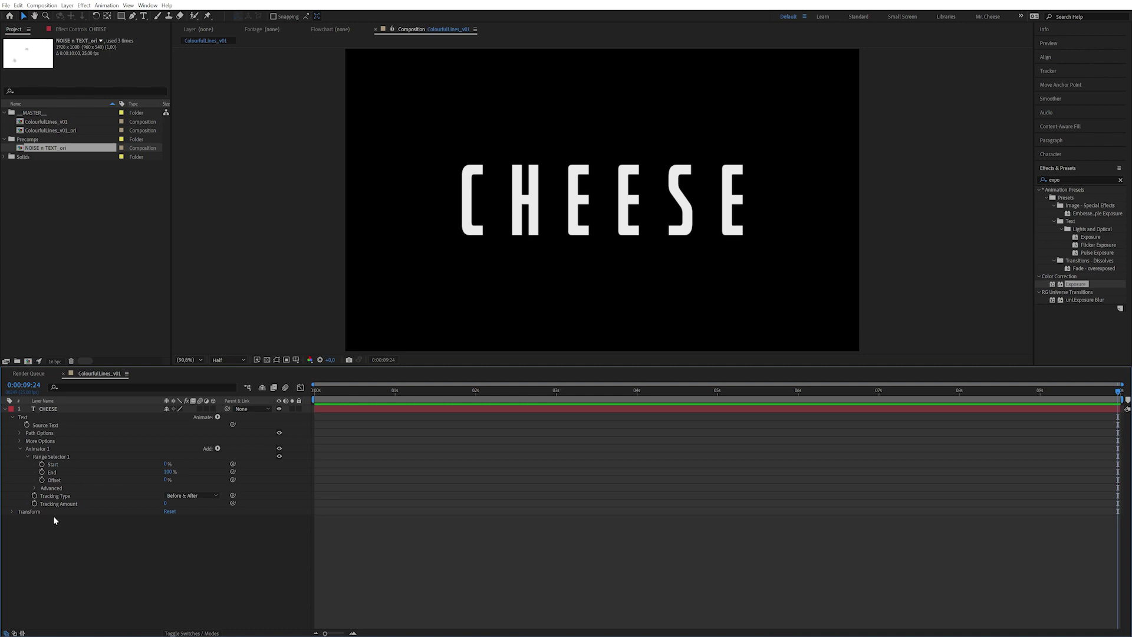
pyautogui.click(34, 504)
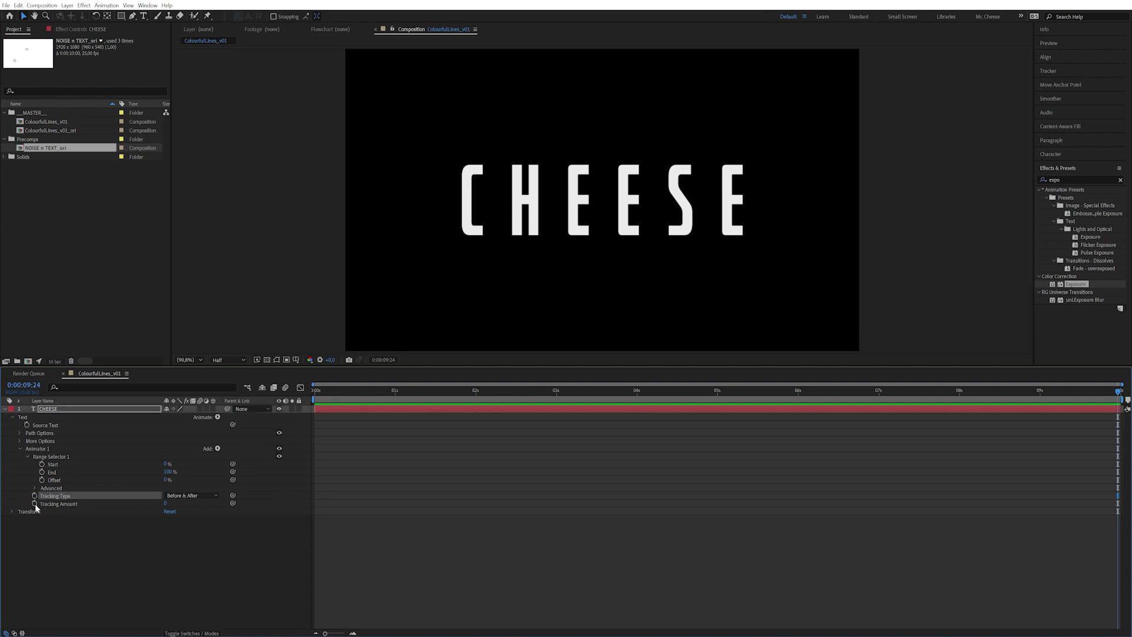
pyautogui.moveTo(518, 389); pyautogui.dragTo(136, 557)
pyautogui.moveTo(165, 503); pyautogui.dragTo(130, 507)
pyautogui.moveTo(362, 390); pyautogui.dragTo(1126, 413)
# Keyframe CHEESE's Scale from 90% on the first frame to 100% on the last frame.
pyautogui.click(98, 579)
pyautogui.click(12, 511)
pyautogui.click(27, 535)
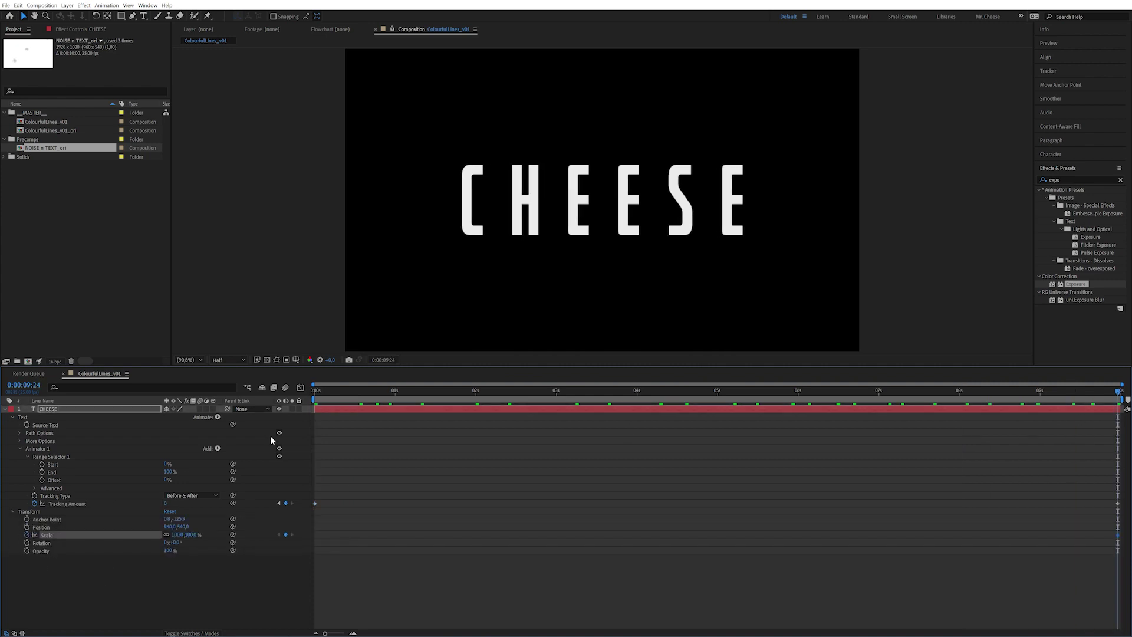
pyautogui.moveTo(432, 390); pyautogui.dragTo(316, 391)
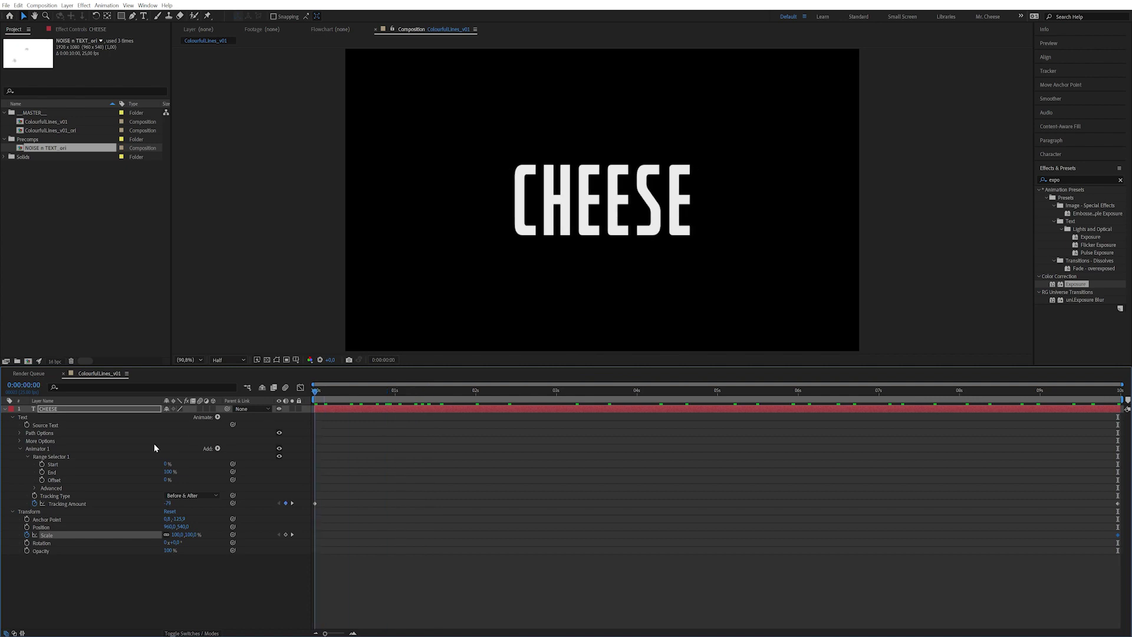
pyautogui.click(177, 534)
pyautogui.write('90')
pyautogui.press('Return')
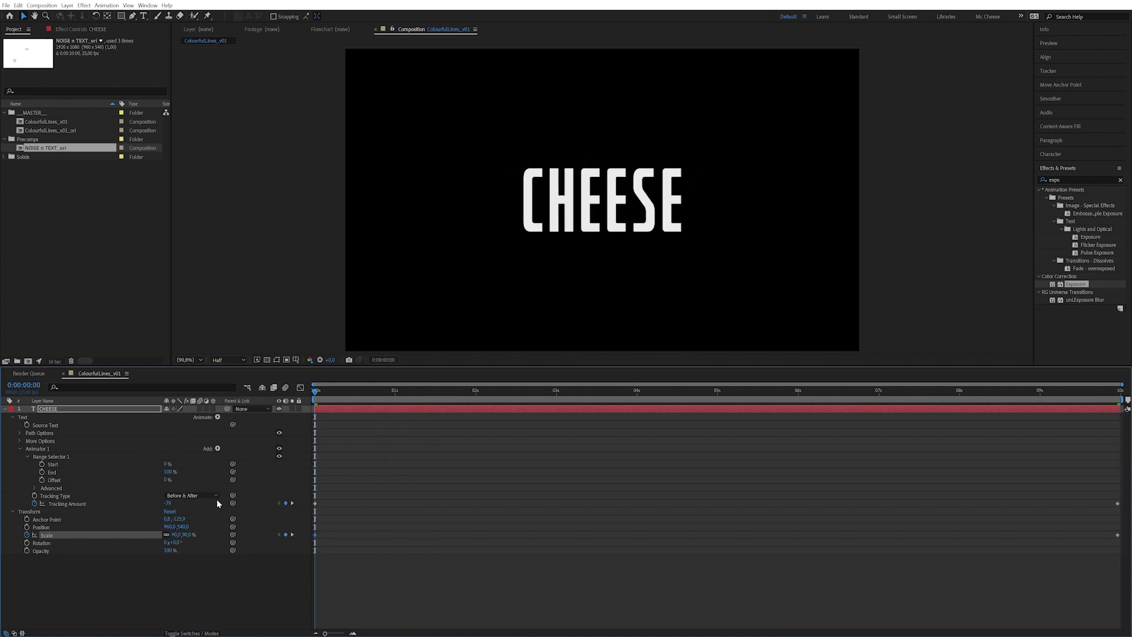
pyautogui.moveTo(787, 389); pyautogui.dragTo(1120, 431)
pyautogui.click(626, 486)
pyautogui.click(610, 405)
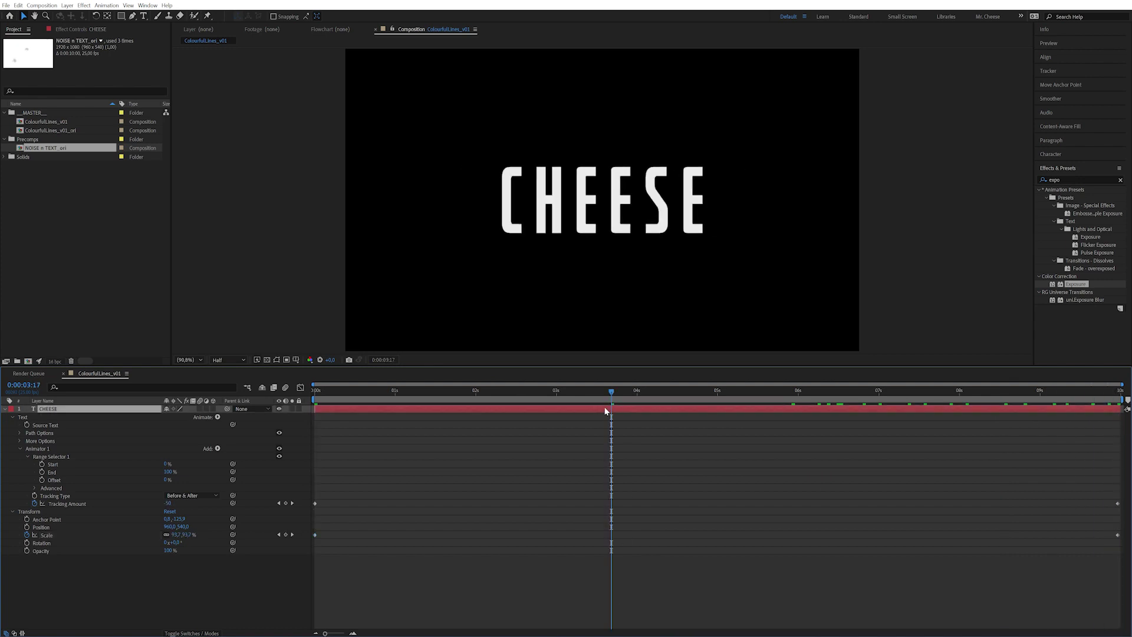
# Reshape the Tracking Amount speed curve so the letters spread sharply at first and ease into the end.
pyautogui.press('u')
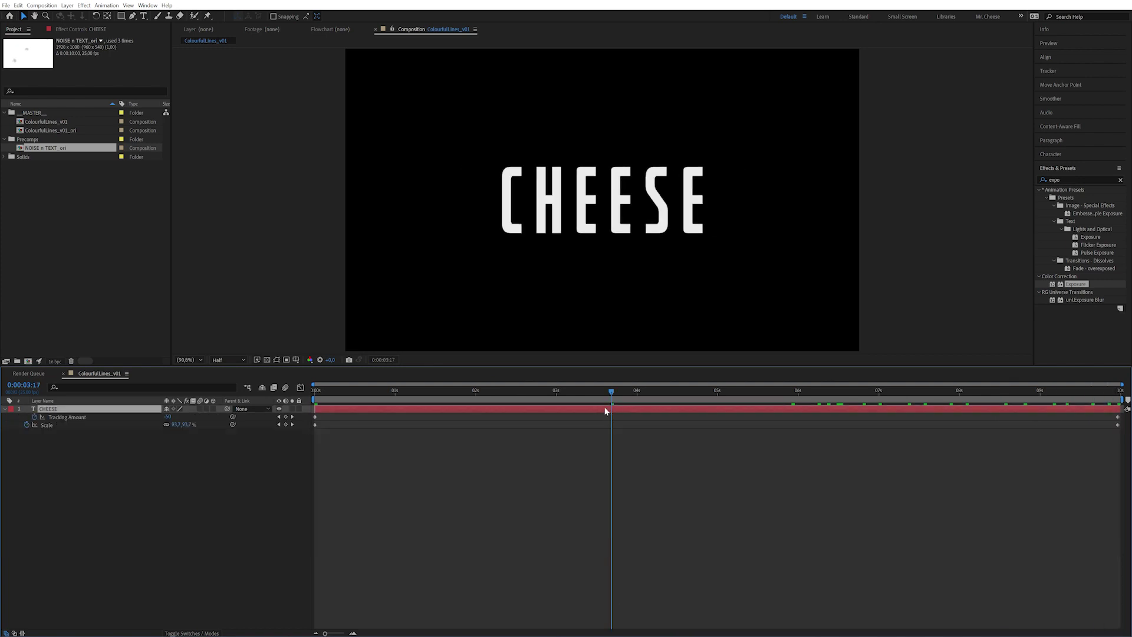
pyautogui.click(1027, 453)
pyautogui.click(1117, 416)
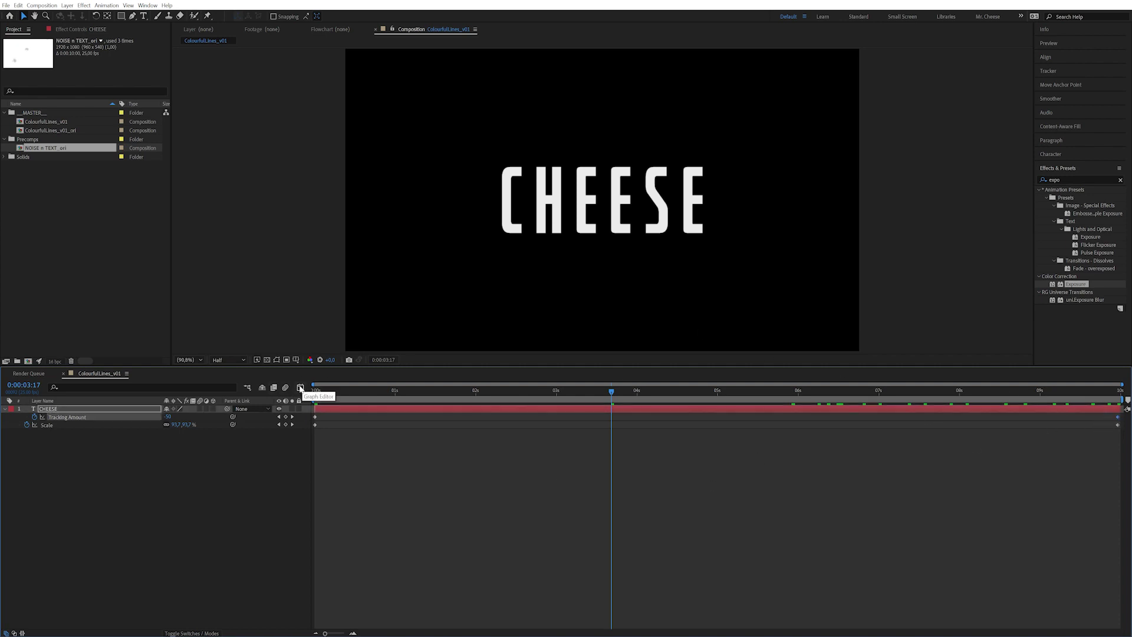
pyautogui.click(300, 388)
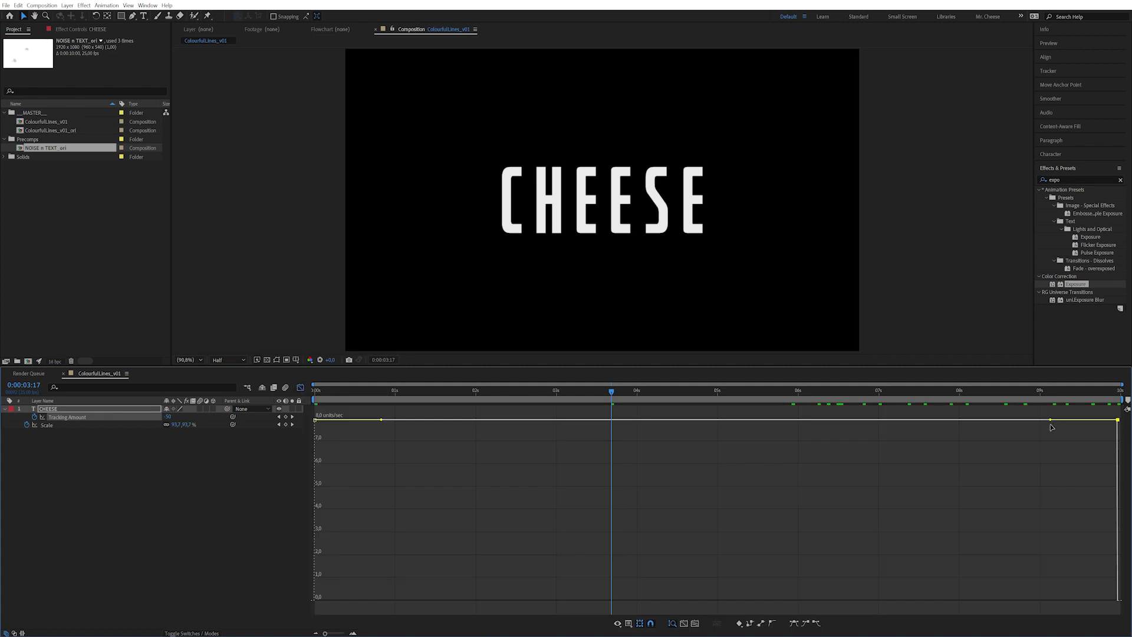
pyautogui.moveTo(1048, 435); pyautogui.dragTo(885, 566)
pyautogui.hotkey('ctrl', 'z')
pyautogui.moveTo(1050, 421); pyautogui.dragTo(570, 600)
pyautogui.moveTo(380, 559); pyautogui.dragTo(315, 544)
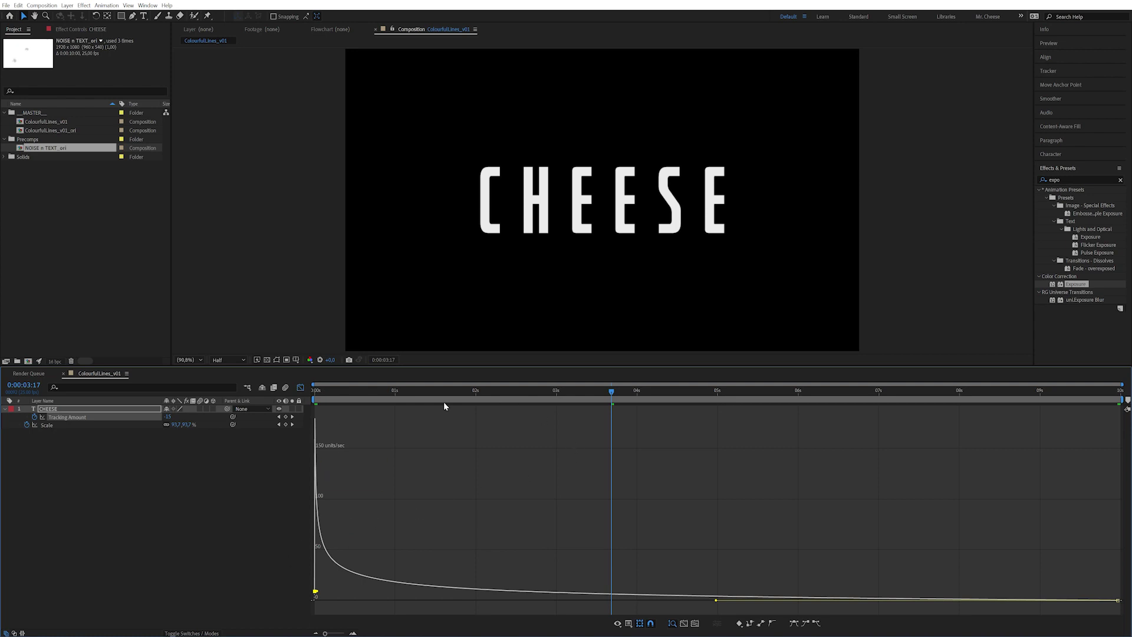
pyautogui.click(327, 391)
pyautogui.press('space')
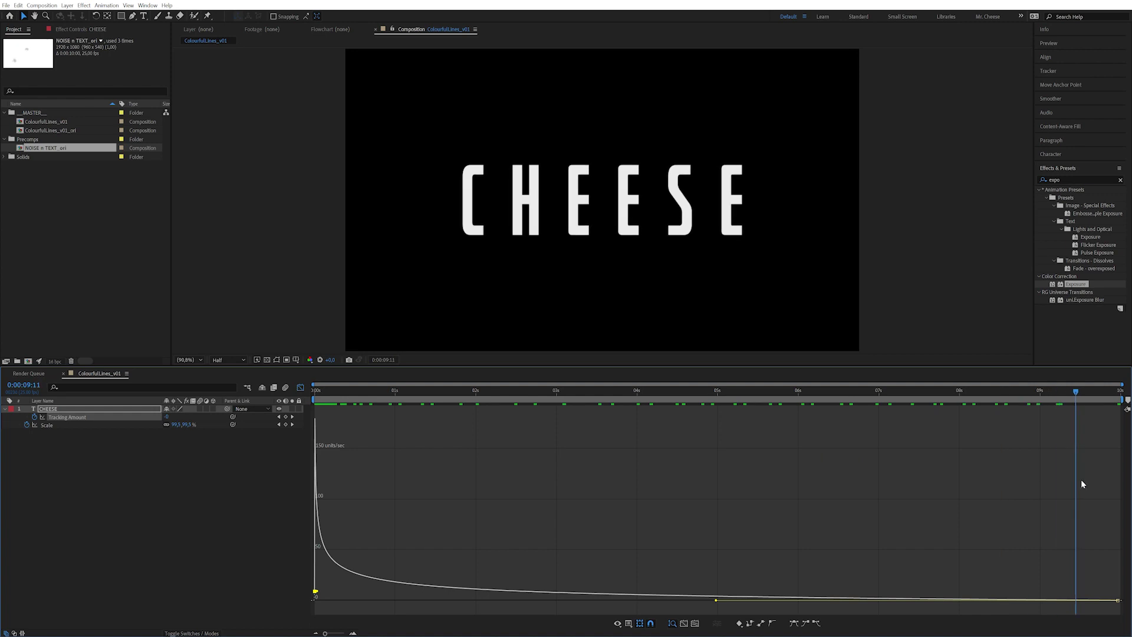
pyautogui.moveTo(1087, 485); pyautogui.dragTo(660, 482)
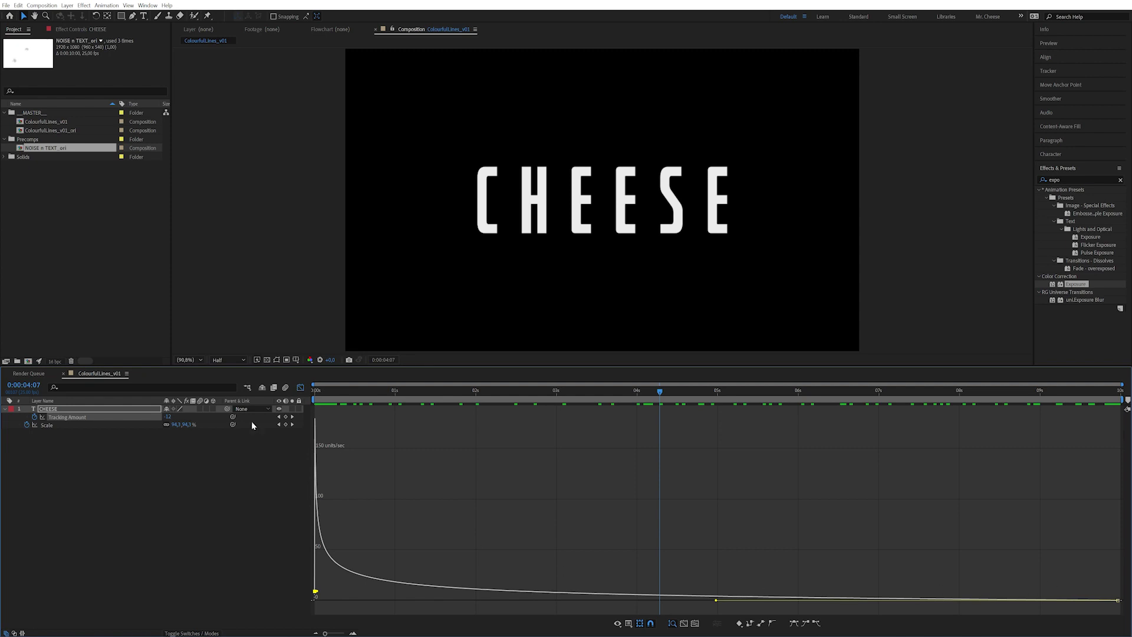
# Give the Scale keyframes the same quick-start, slow-finish easing and review the result.
pyautogui.click(57, 426)
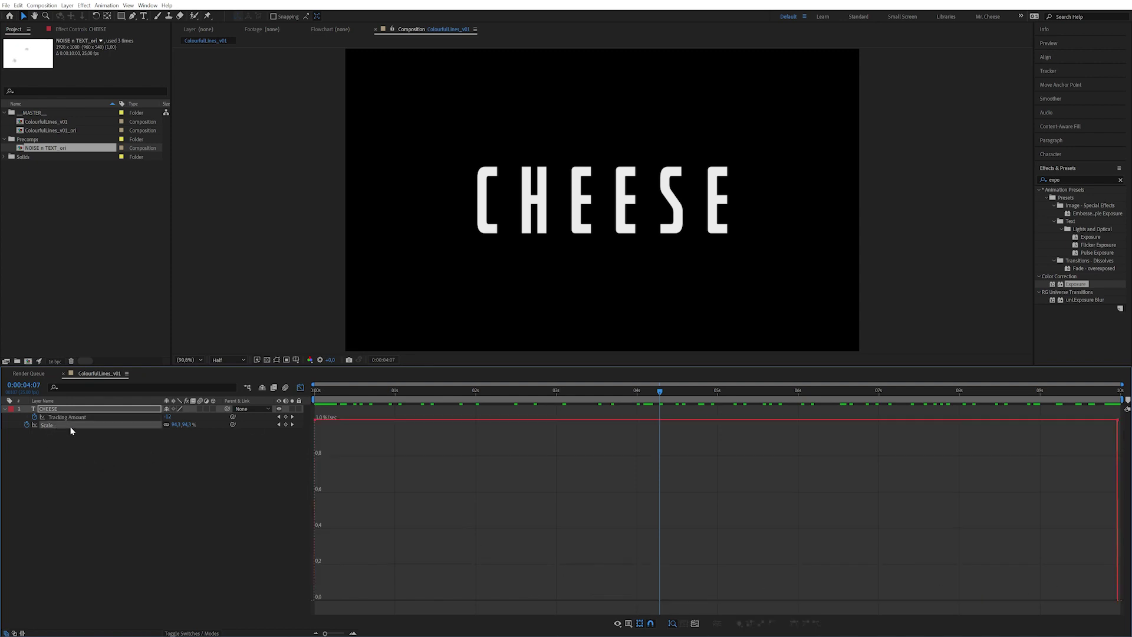
pyautogui.click(1115, 425)
pyautogui.moveTo(1050, 421); pyautogui.dragTo(571, 601)
pyautogui.moveTo(380, 559); pyautogui.dragTo(323, 538)
pyautogui.moveTo(338, 392); pyautogui.dragTo(1095, 416)
pyautogui.click(301, 388)
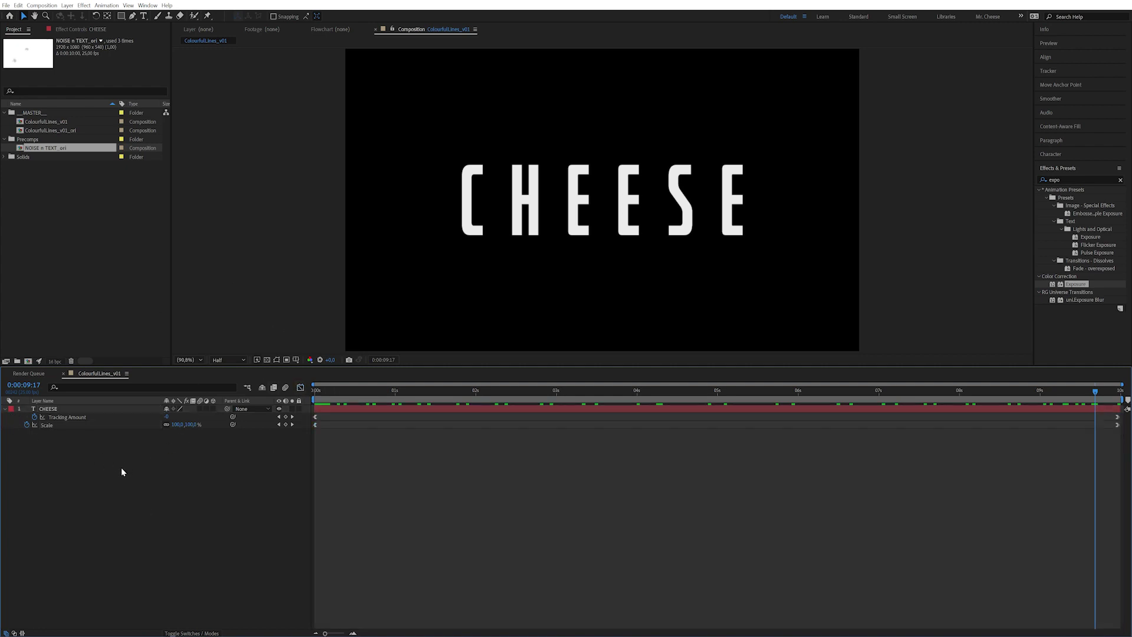
# Create a black 1920×1080 solid named NOISE and place it below the CHEESE layer.
pyautogui.click(66, 5)
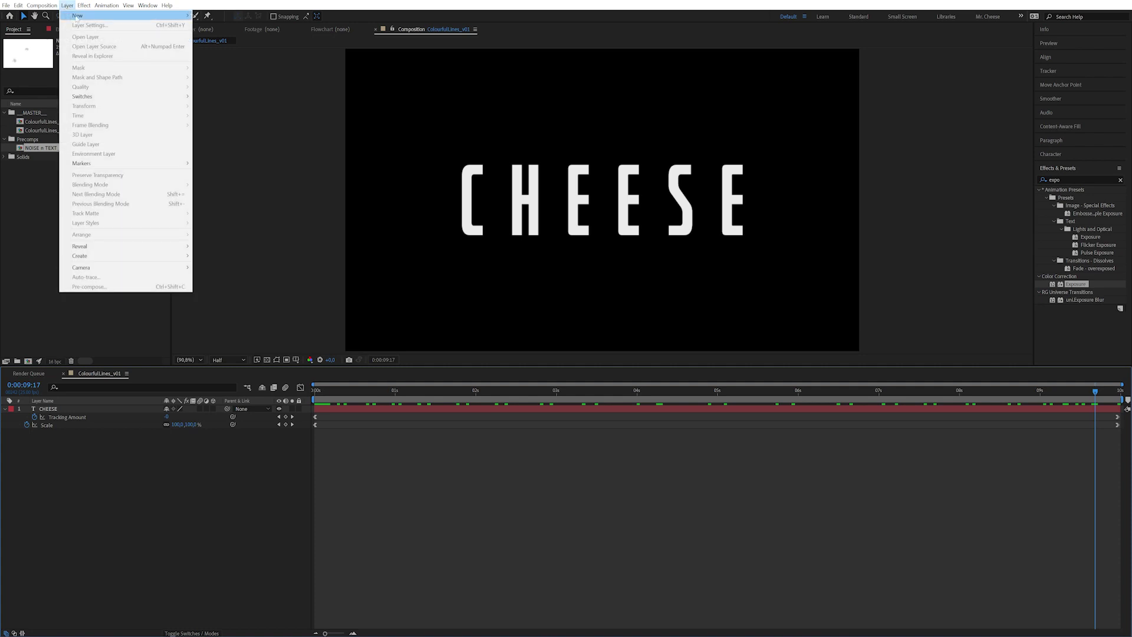
pyautogui.moveTo(88, 15)
pyautogui.click(211, 25)
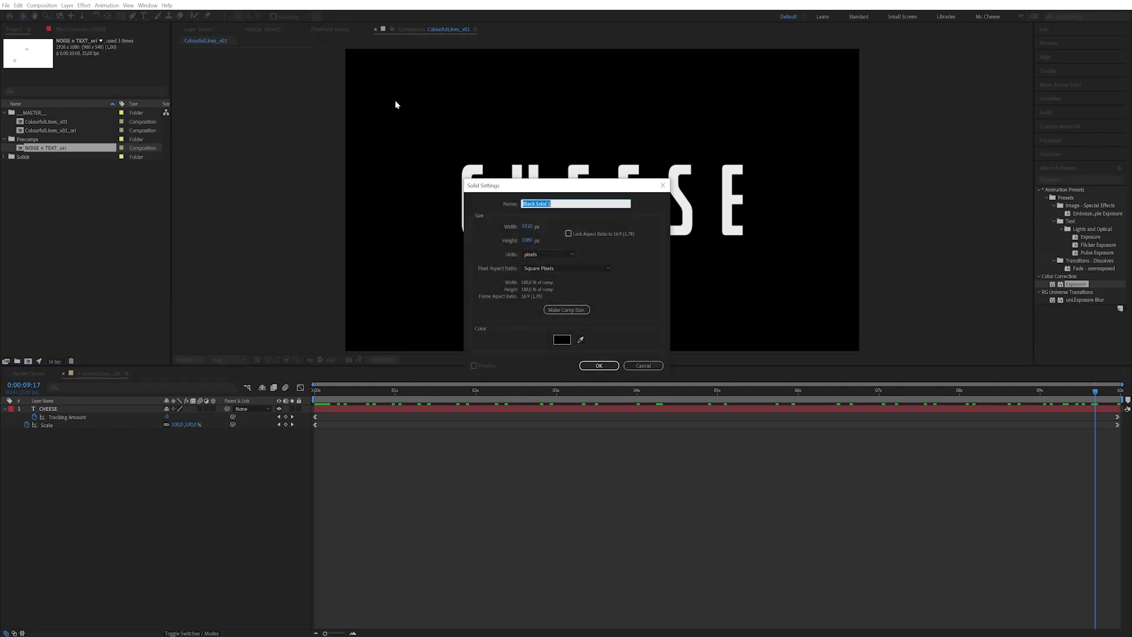
pyautogui.write('NOISE')
pyautogui.press('Return')
pyautogui.moveTo(99, 413); pyautogui.dragTo(98, 435)
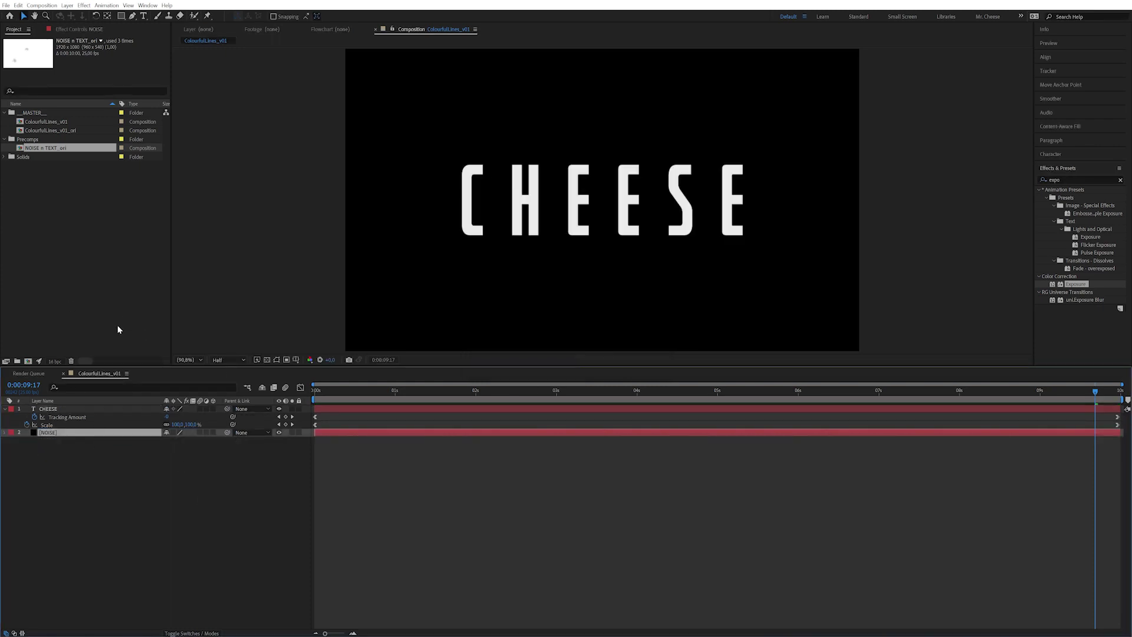
pyautogui.click(82, 33)
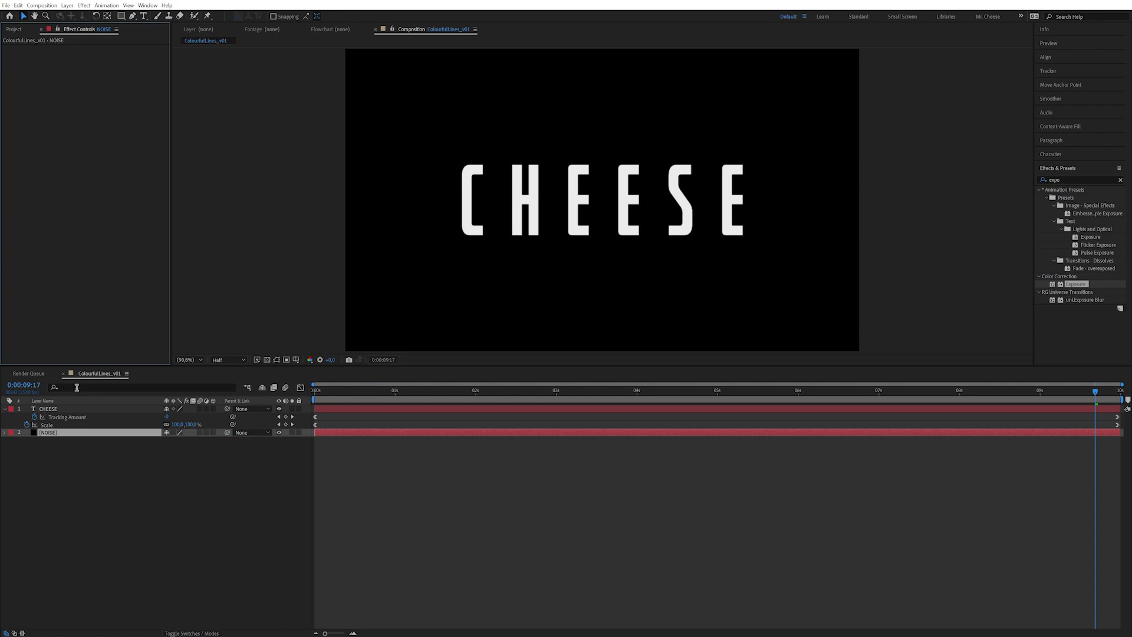
# Duplicate the NOISE layer, move the copy to the top and rename it NOISE_CTRL.
pyautogui.click(51, 445)
pyautogui.click(71, 432)
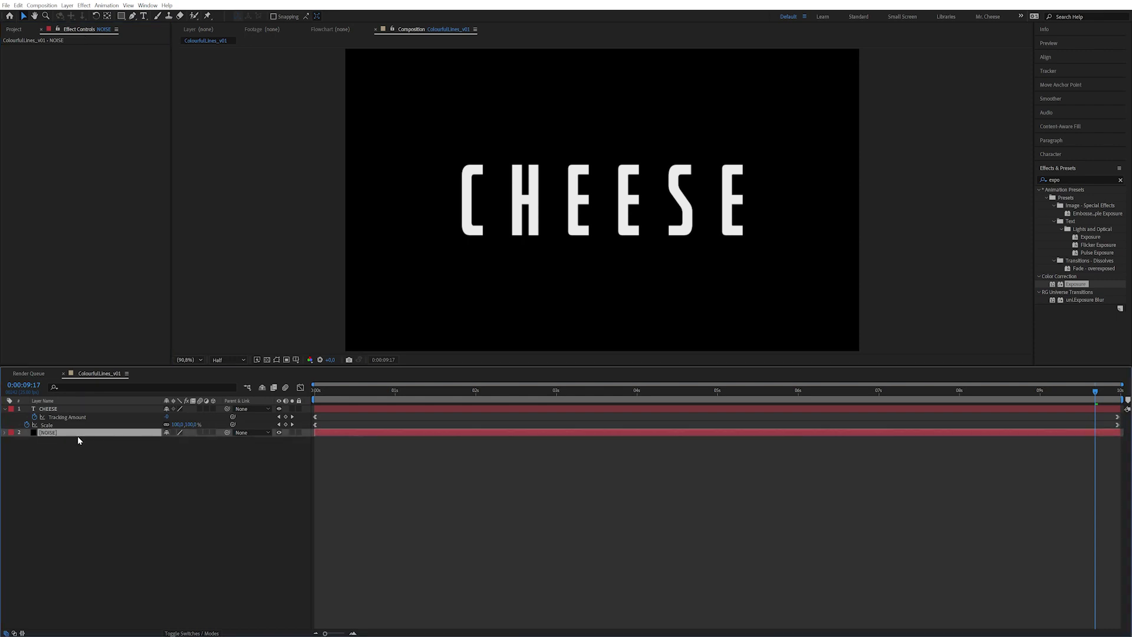
pyautogui.hotkey('ctrl', 'd')
pyautogui.moveTo(73, 435); pyautogui.dragTo(70, 411)
pyautogui.press('Return')
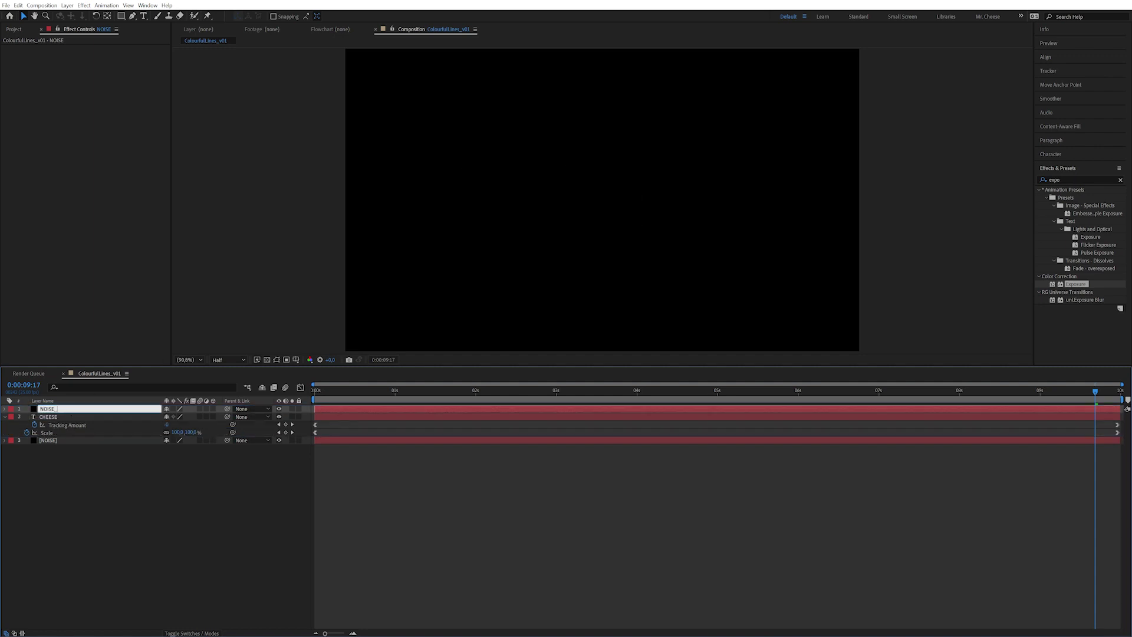
pyautogui.write('_CTRL')
pyautogui.press('Return')
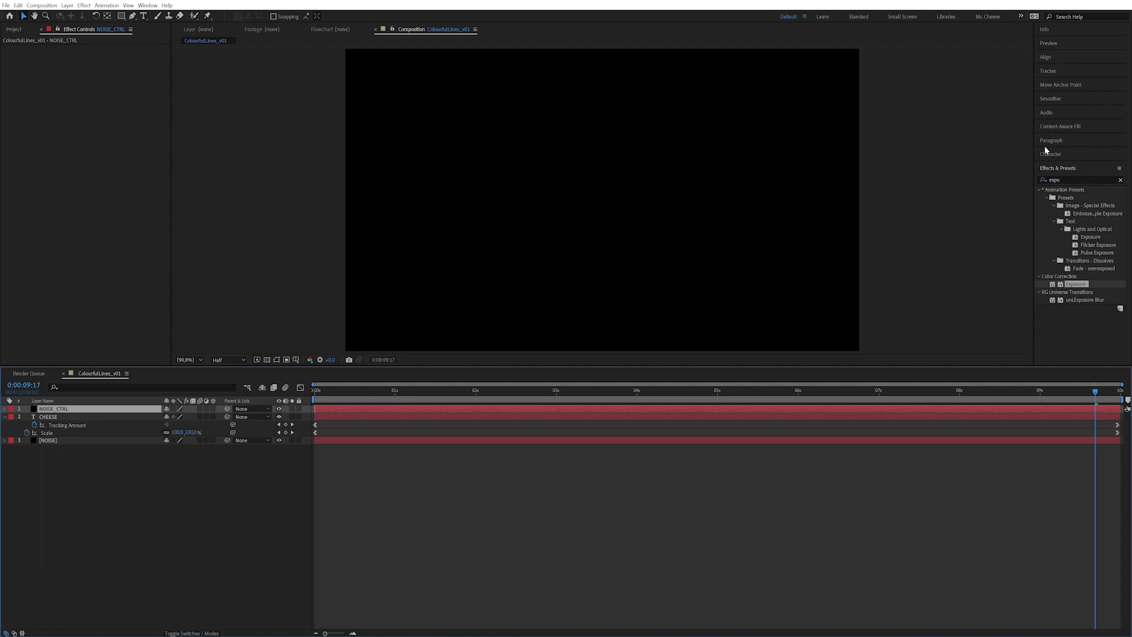
# Apply Fractal Noise to NOISE_CTRL and paste it onto NOISE with property links.
pyautogui.hotkey('ctrl', '5')
pyautogui.write('frac')
pyautogui.doubleClick(1078, 260)
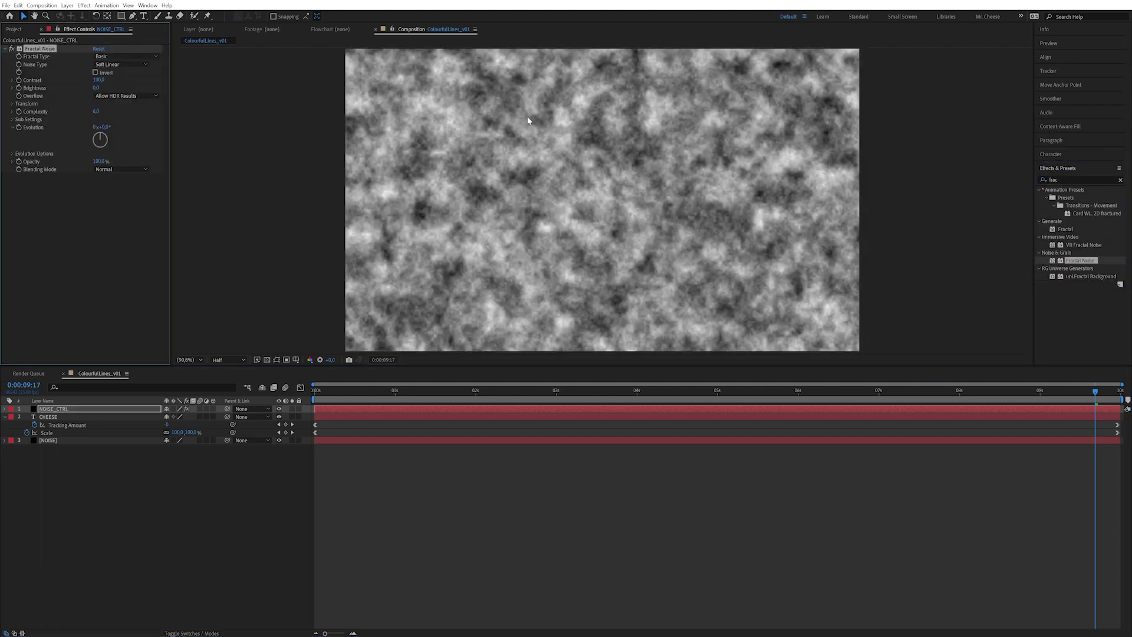
pyautogui.click(39, 50)
pyautogui.click(19, 6)
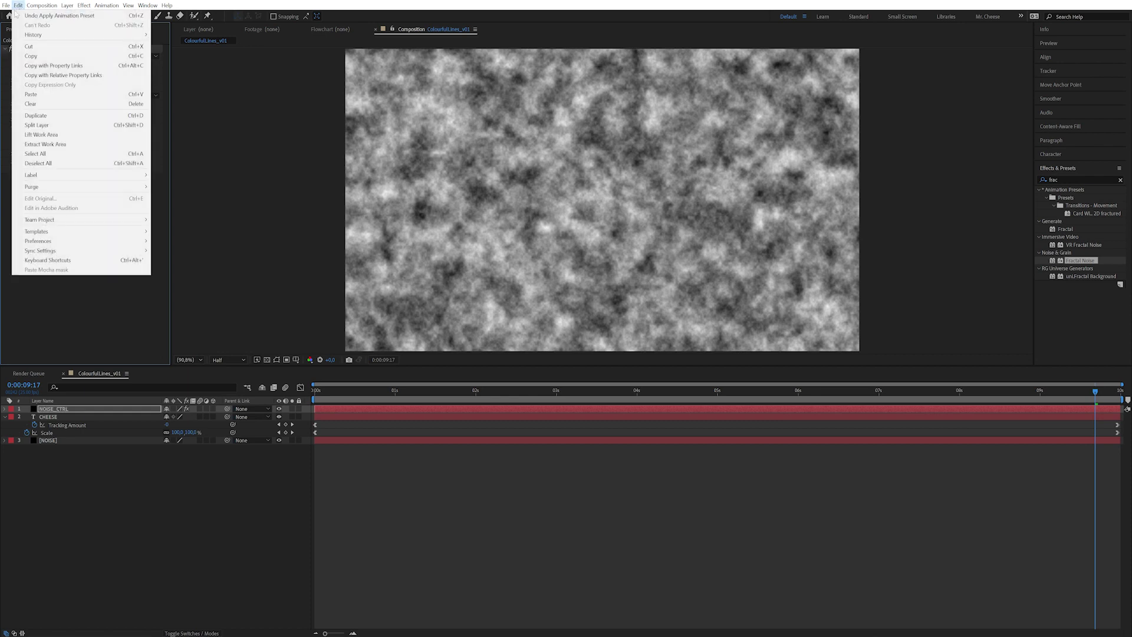
pyautogui.click(82, 66)
pyautogui.click(68, 441)
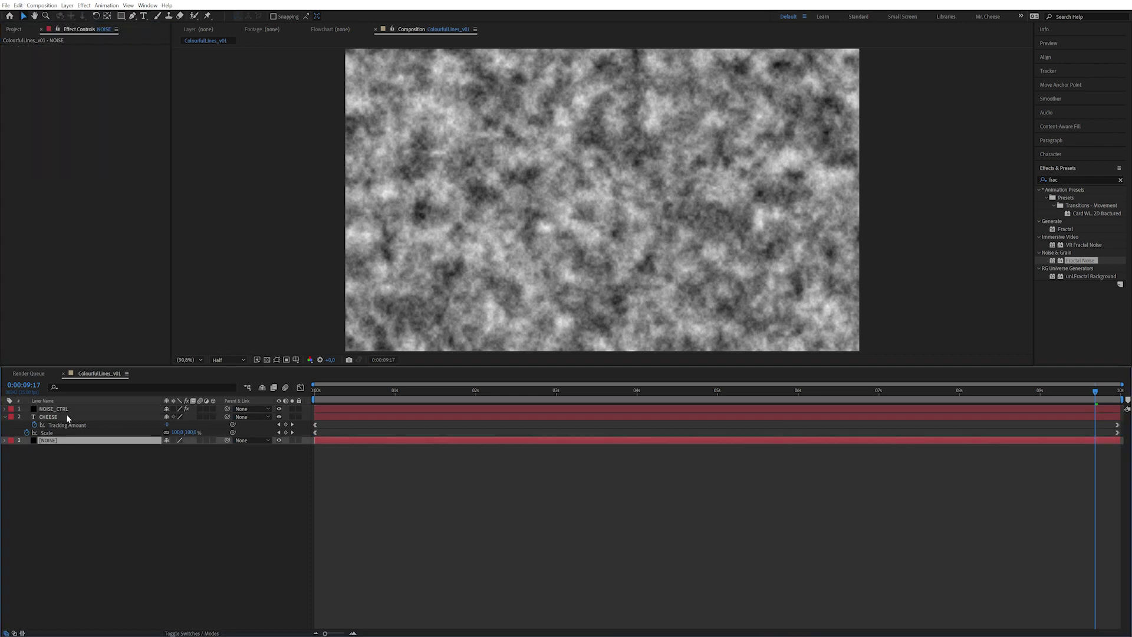
pyautogui.hotkey('ctrl', 'v')
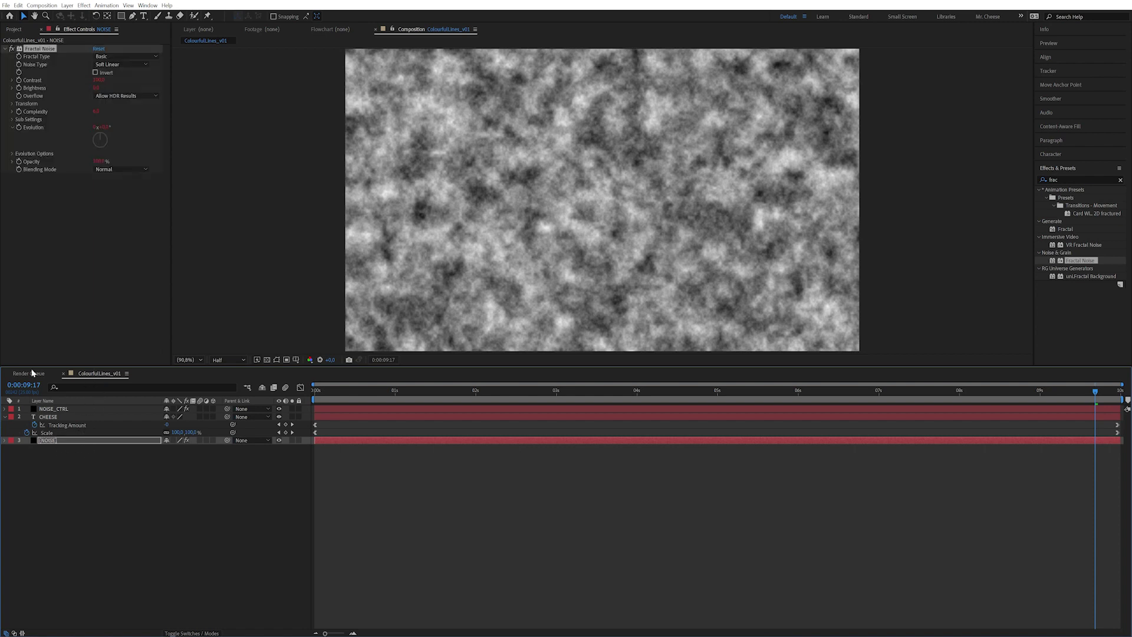
pyautogui.click(75, 409)
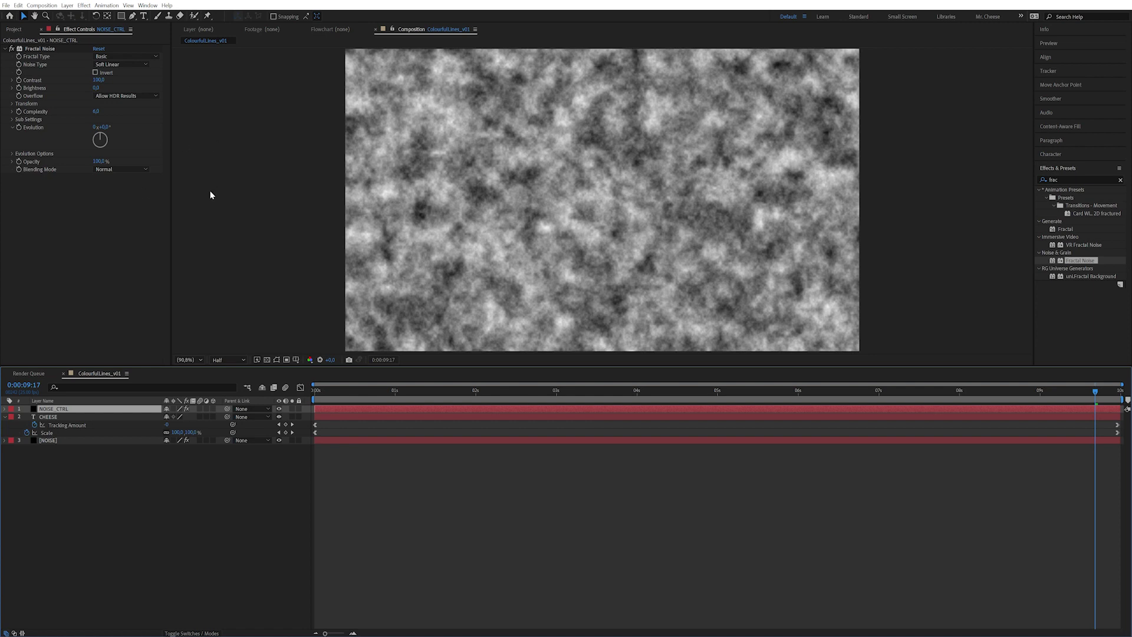
# Hide NOISE_CTRL and pre-compose CHEESE and NOISE into a composition named 'NOISE n TEXT'.
pyautogui.click(279, 408)
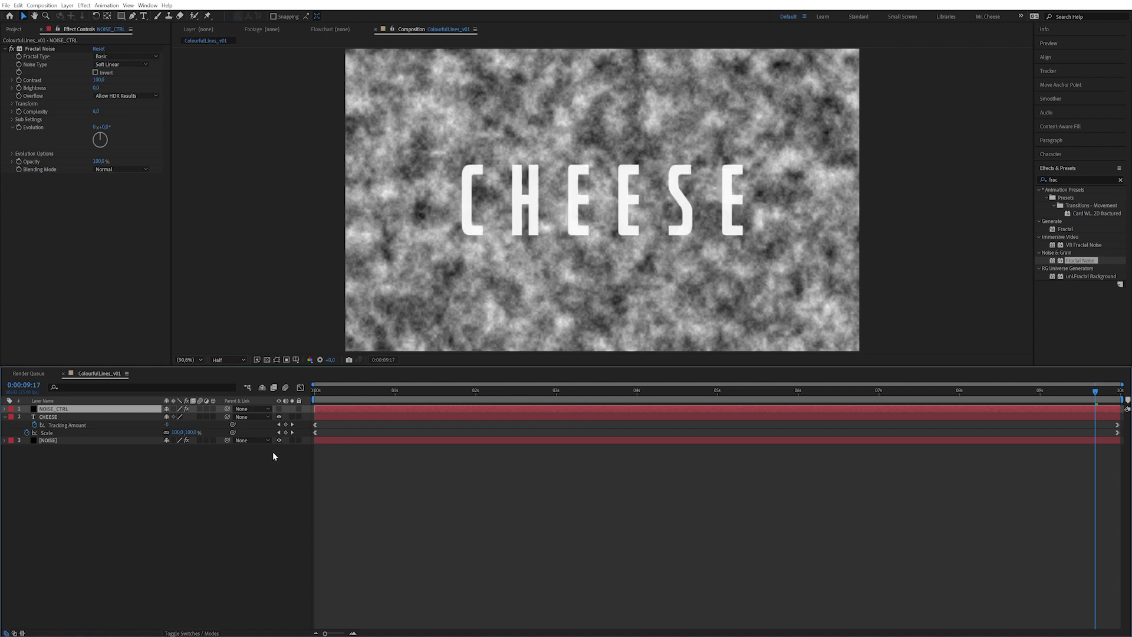
pyautogui.moveTo(61, 427); pyautogui.dragTo(60, 455)
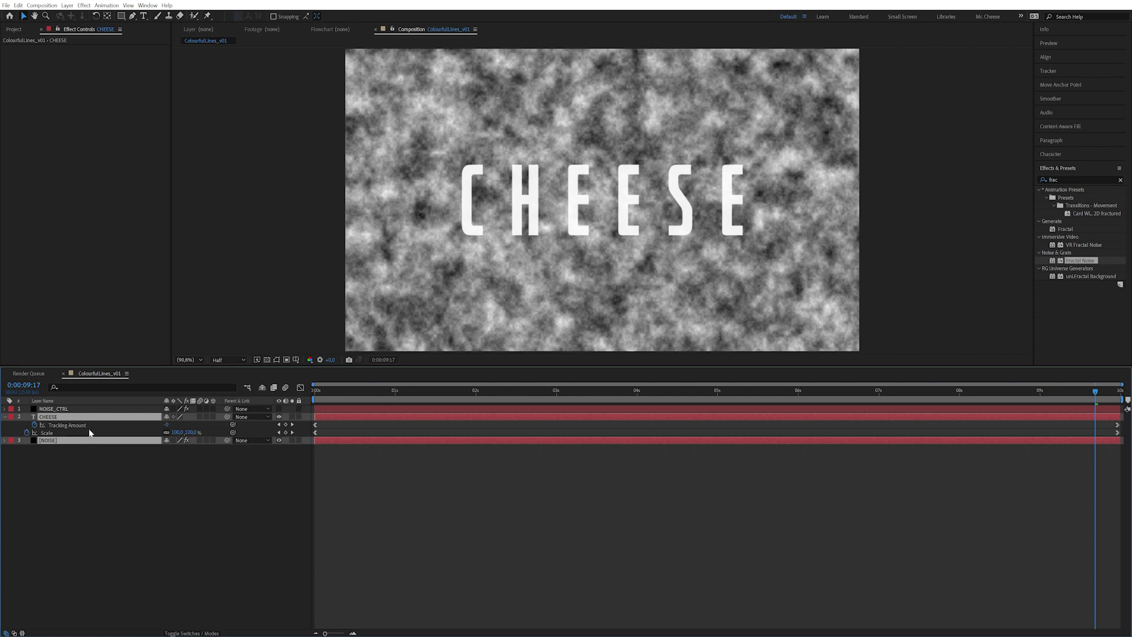
pyautogui.hotkey('ctrl', 'shift', 'c')
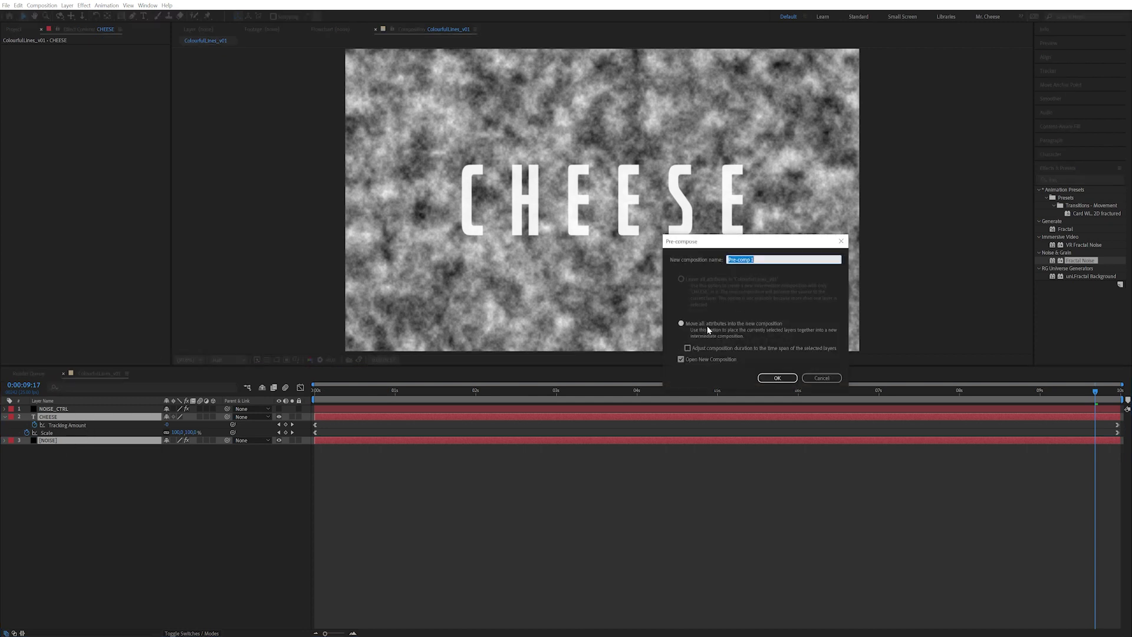
pyautogui.write('NOISE n TEXT')
pyautogui.click(778, 378)
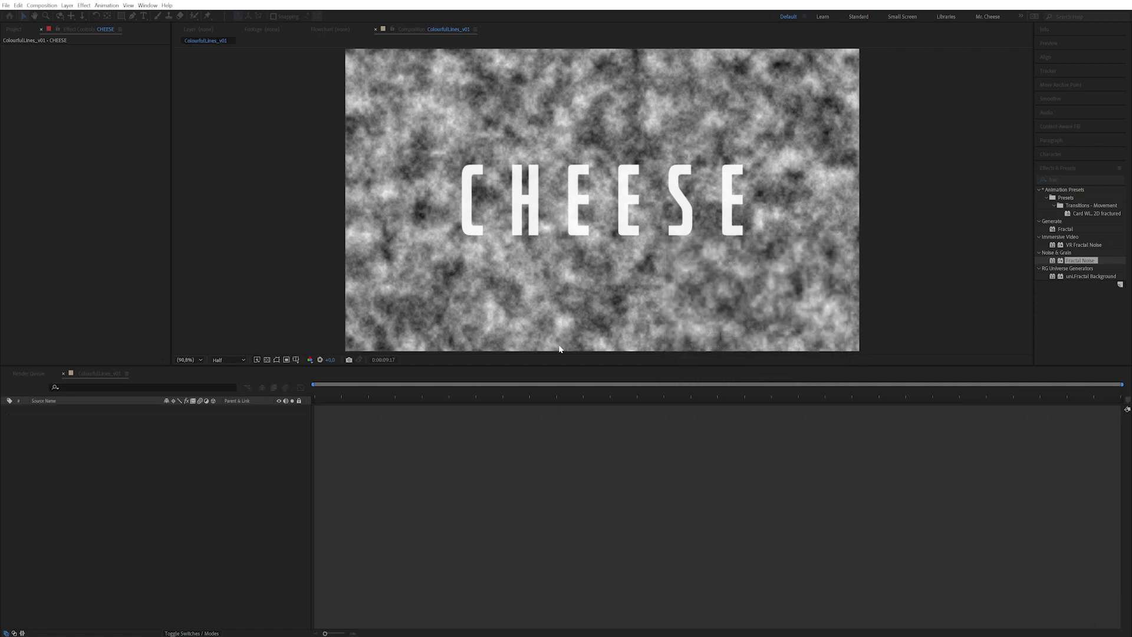
# In ColourfulLines_v01, set NOISE_CTRL's Fractal Noise Scale to 274 and Contrast to 122.
pyautogui.click(111, 374)
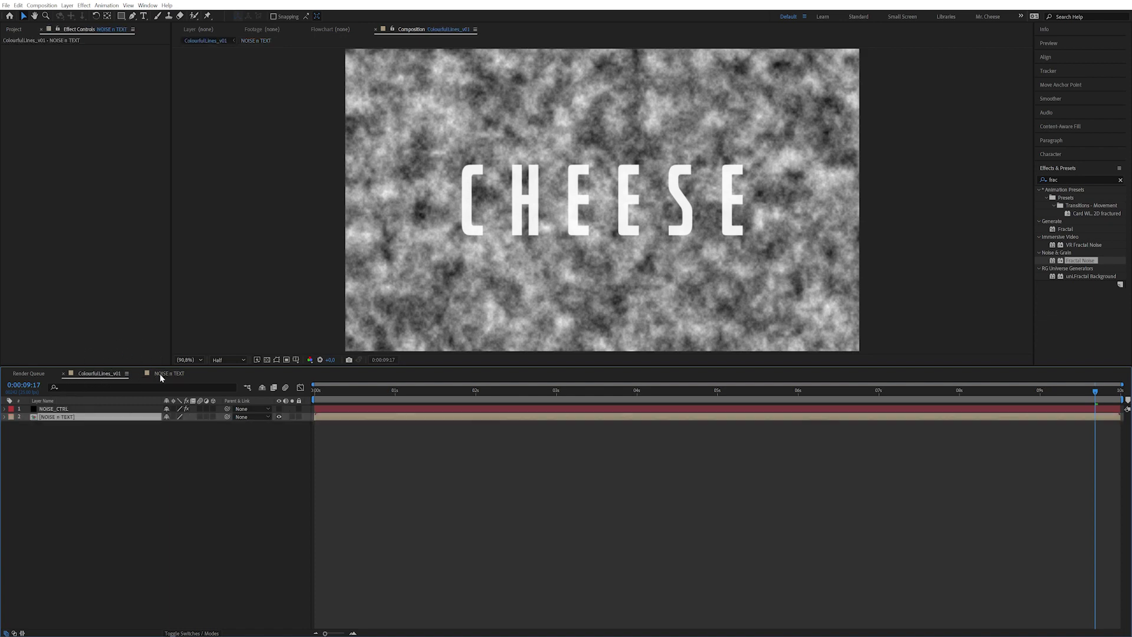
pyautogui.click(539, 388)
pyautogui.moveTo(538, 388); pyautogui.dragTo(181, 464)
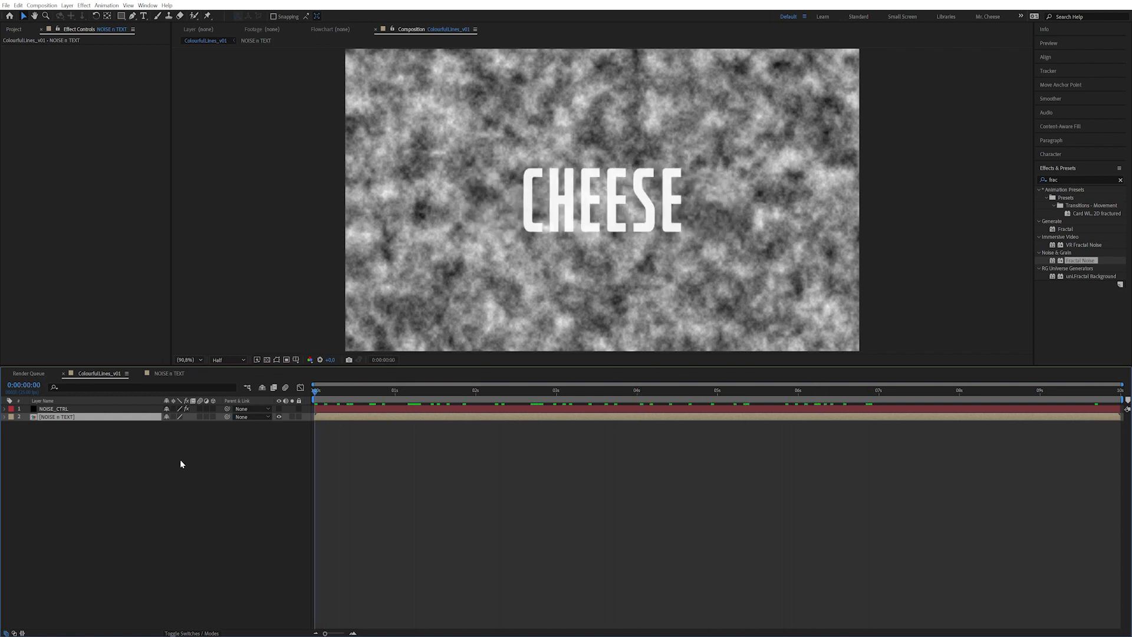
pyautogui.click(63, 409)
pyautogui.click(68, 419)
pyautogui.click(71, 413)
pyautogui.click(12, 103)
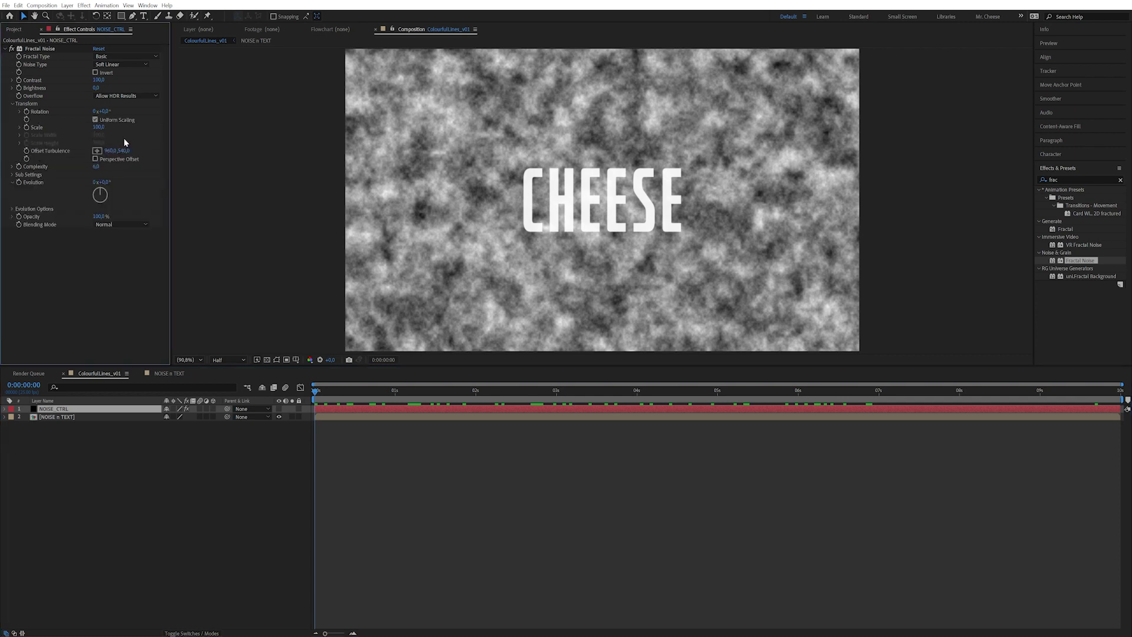
pyautogui.moveTo(99, 127); pyautogui.dragTo(174, 124)
pyautogui.click(96, 179)
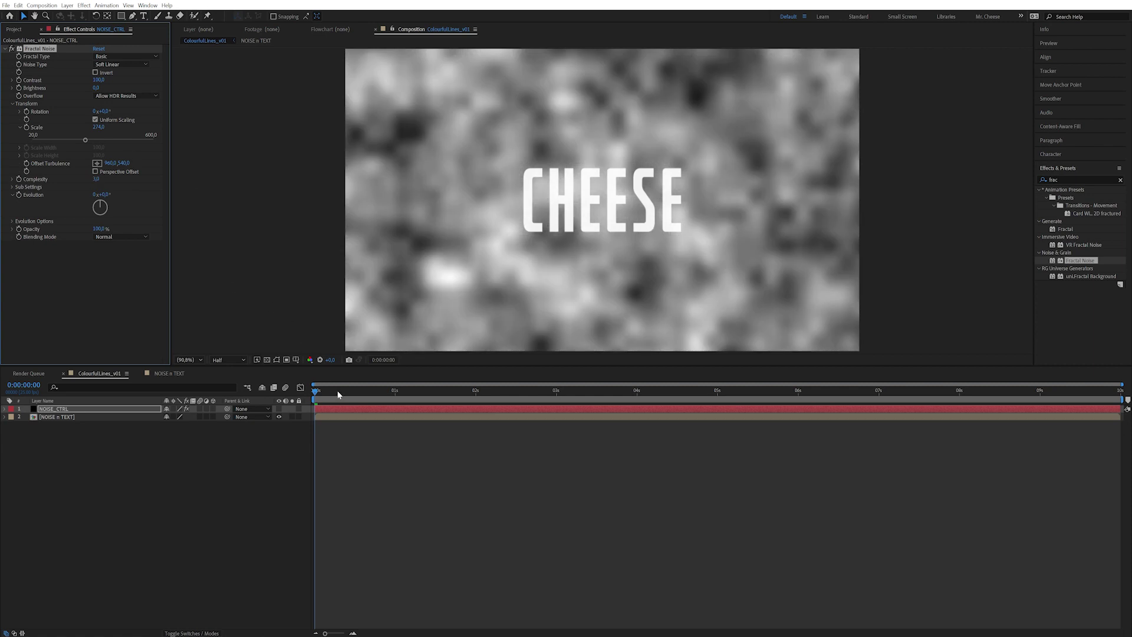
pyautogui.moveTo(351, 390); pyautogui.dragTo(316, 390)
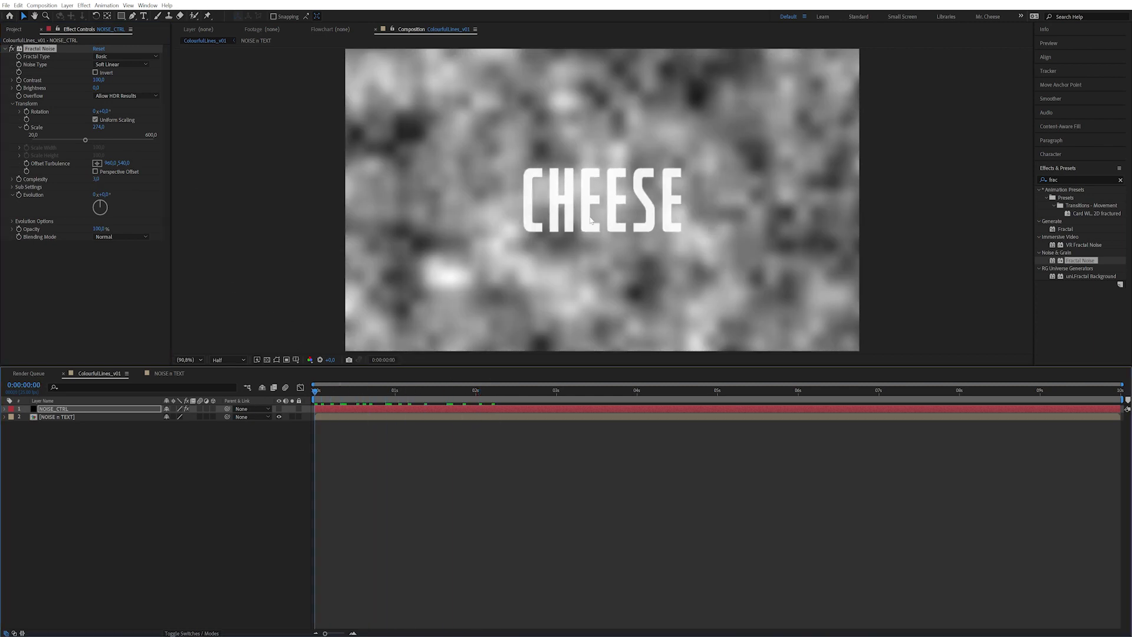
pyautogui.click(81, 456)
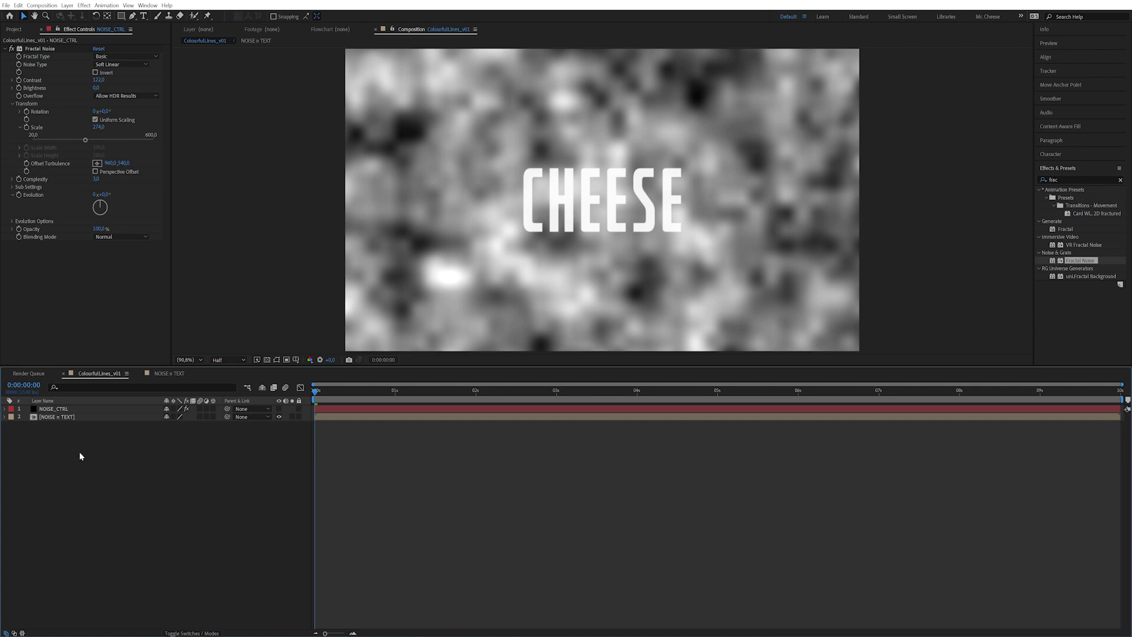
# Apply Posterize to the NOISE n TEXT layer with Level set to 4.
pyautogui.click(75, 417)
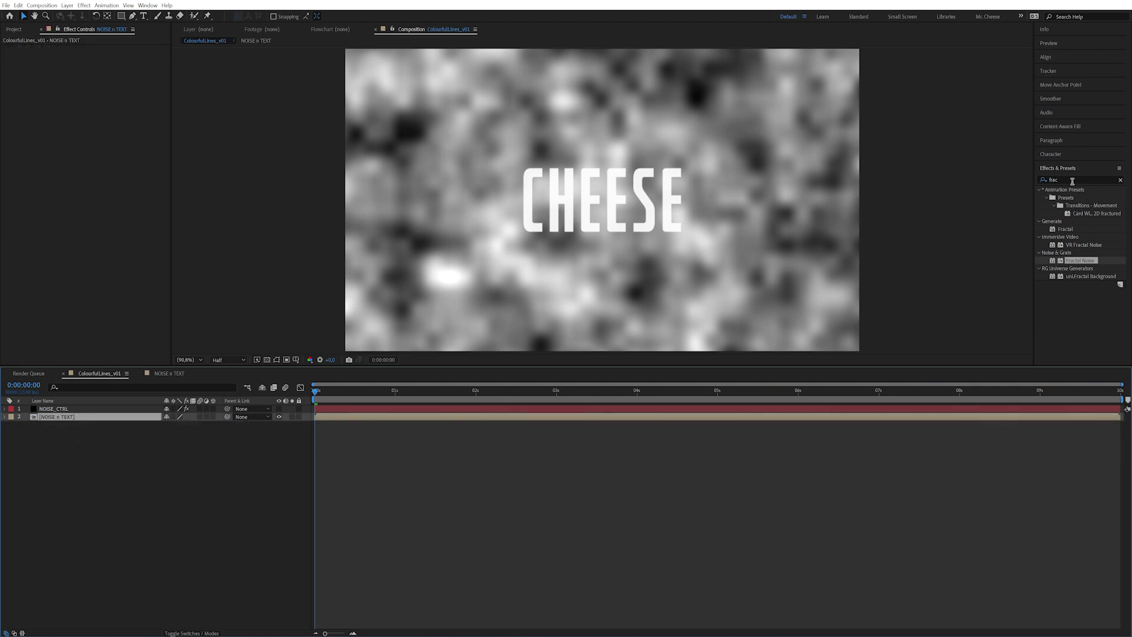
pyautogui.hotkey('ctrl', '5')
pyautogui.write('poster')
pyautogui.doubleClick(1067, 198)
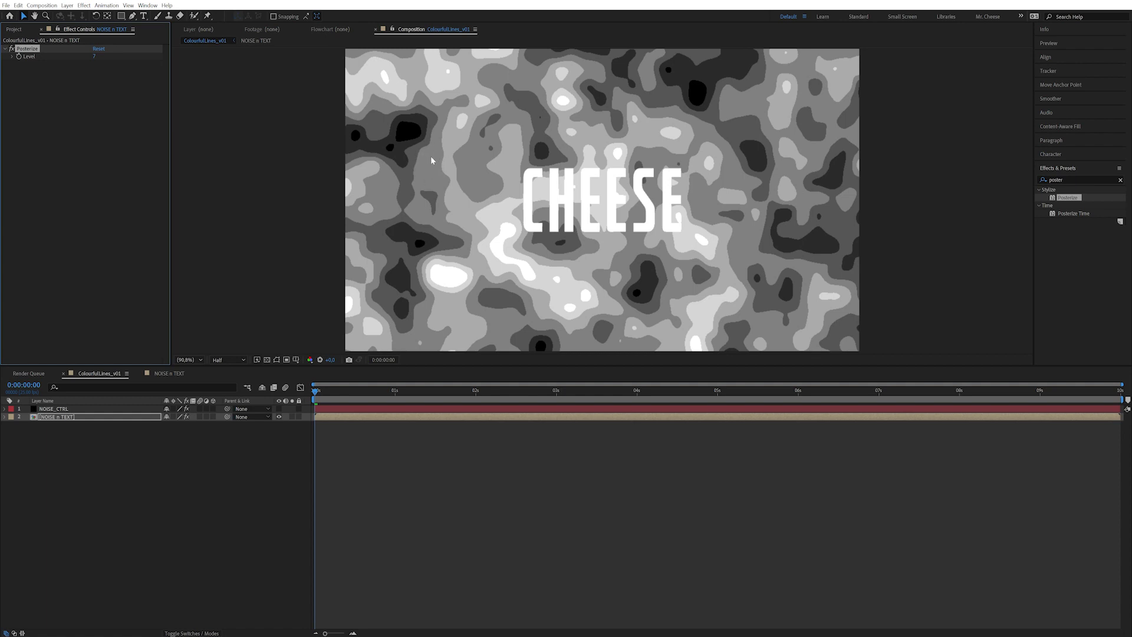
pyautogui.click(95, 56)
pyautogui.press('Return')
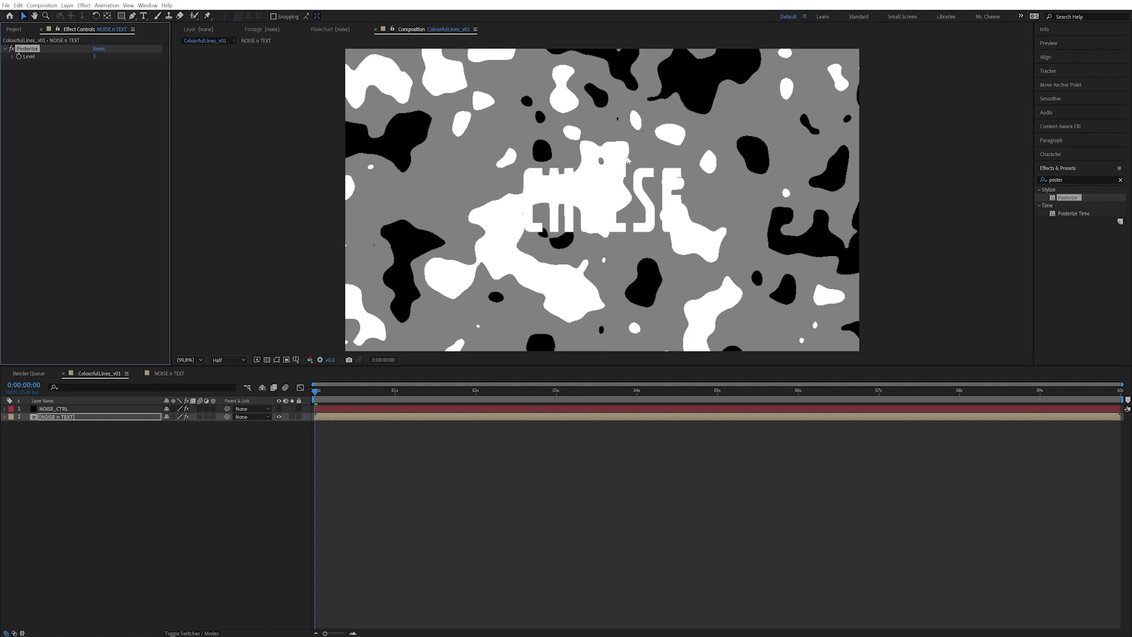
pyautogui.moveTo(94, 56); pyautogui.dragTo(98, 56)
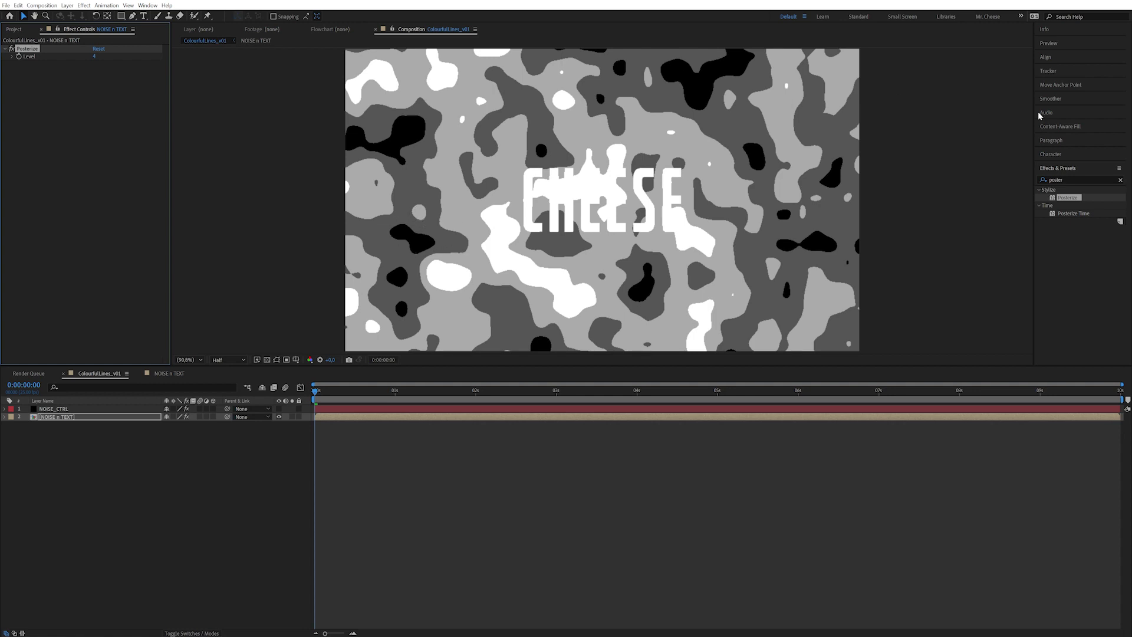
# Apply Find Edges to NOISE n TEXT with Invert enabled for white lines on black.
pyautogui.click(1078, 178)
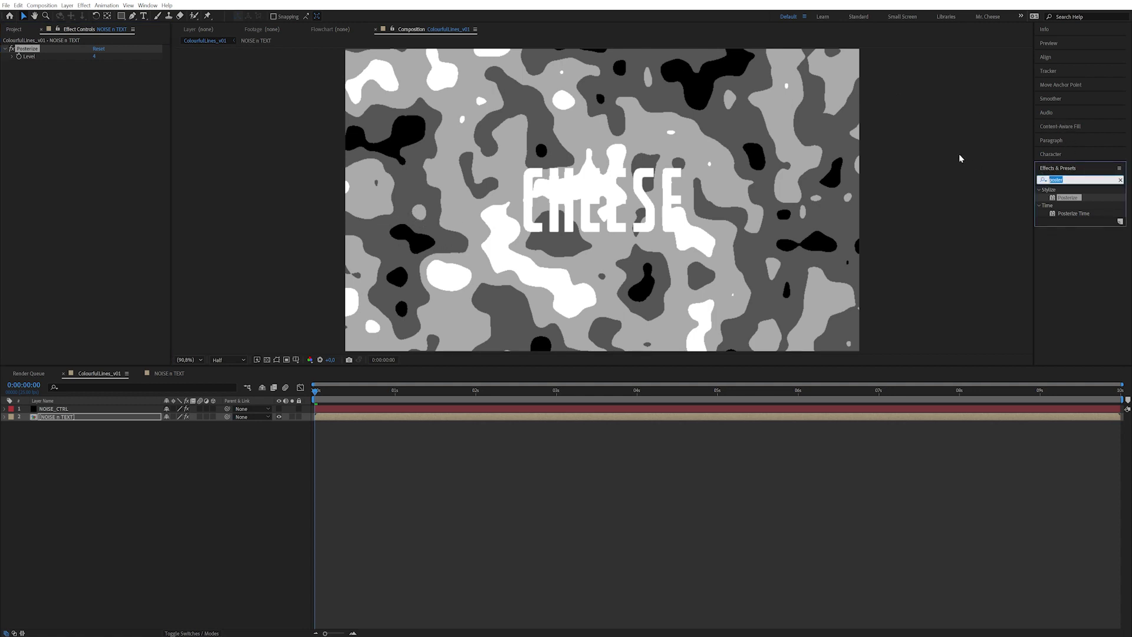
pyautogui.write('find')
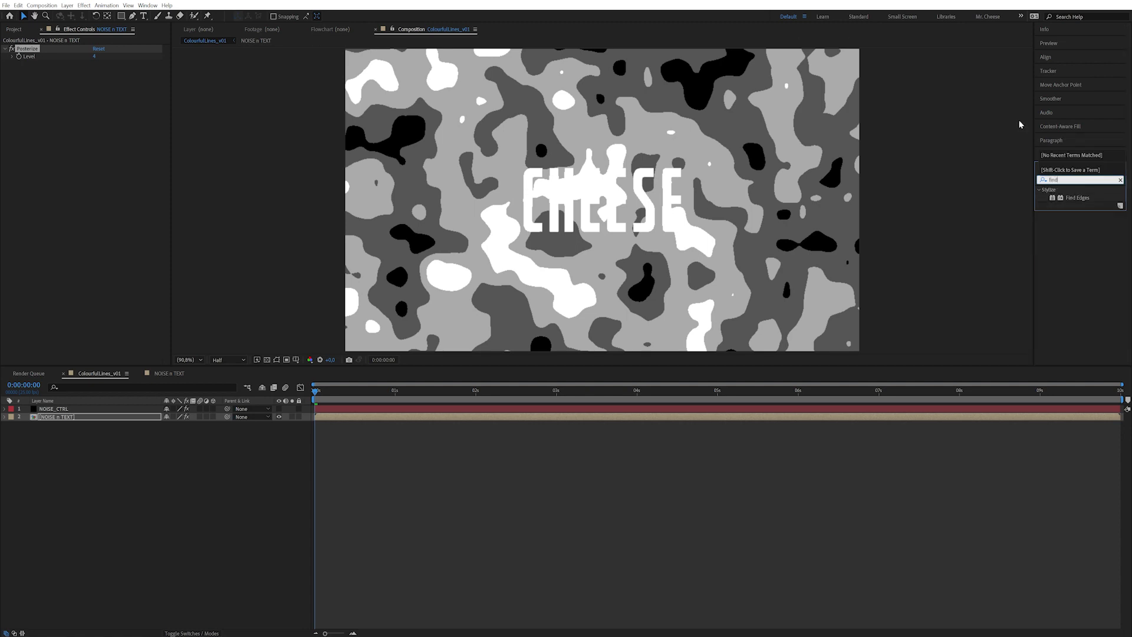
pyautogui.click(1078, 198)
pyautogui.moveTo(1079, 199); pyautogui.dragTo(139, 138)
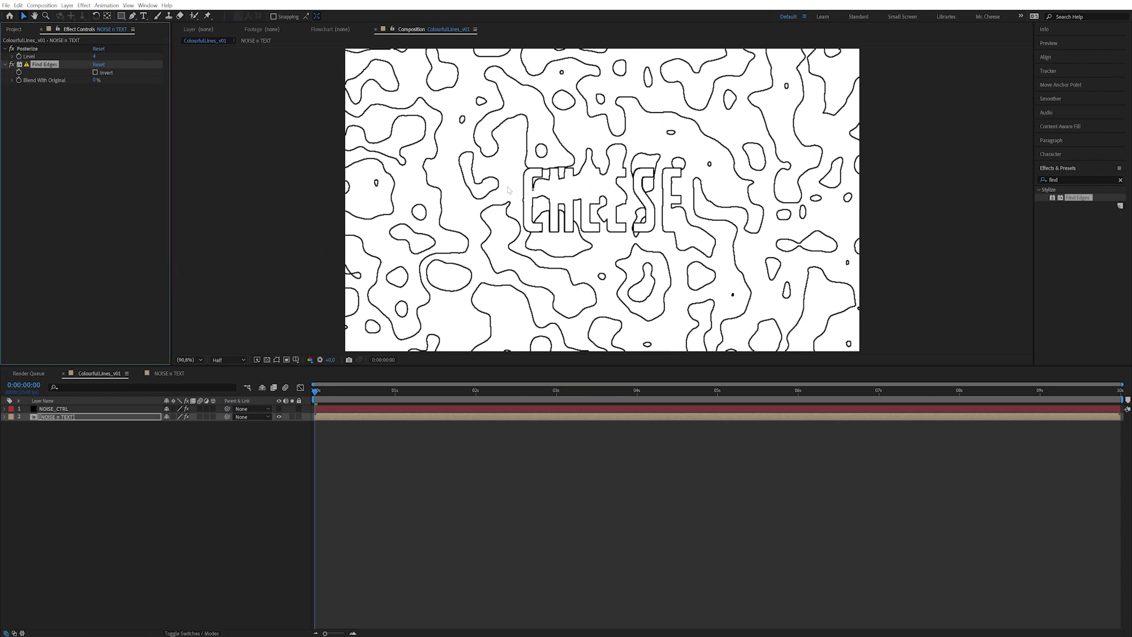
pyautogui.click(95, 72)
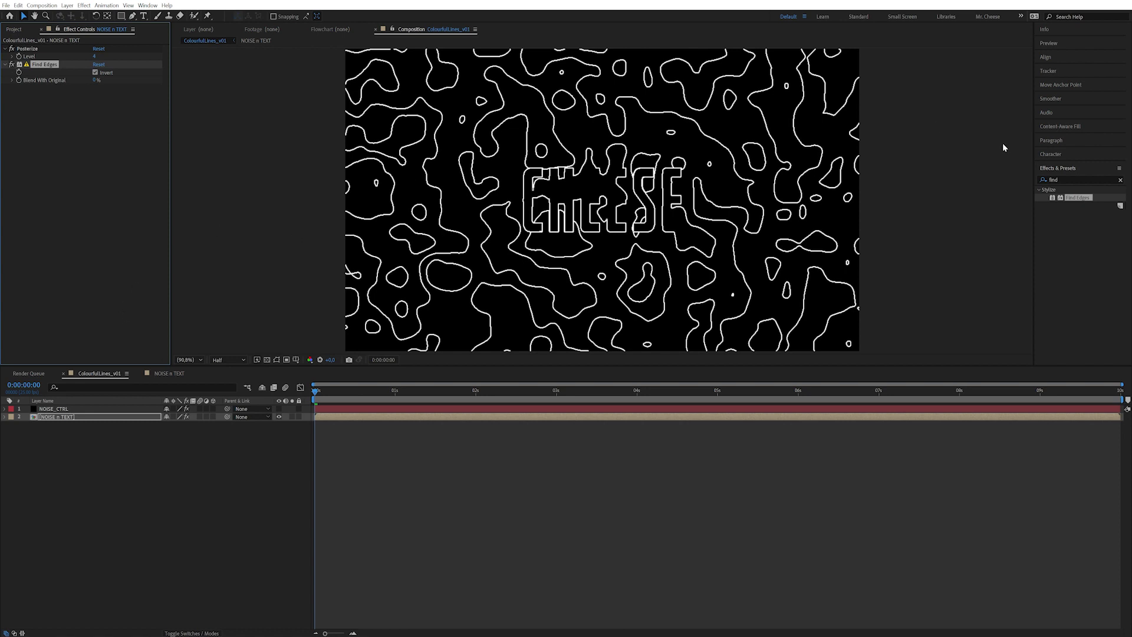
pyautogui.click(1070, 180)
# Apply UnMult to NOISE n TEXT, checking the dropped-out black against the transparency grid.
pyautogui.doubleClick(1067, 177)
pyautogui.write('unm')
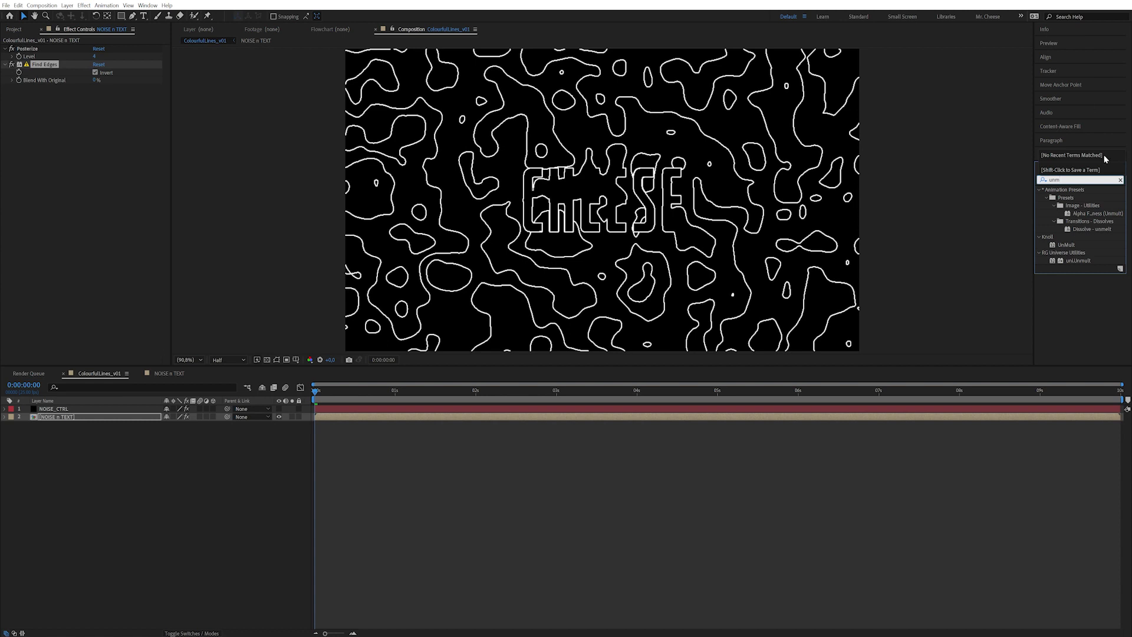
pyautogui.doubleClick(1072, 247)
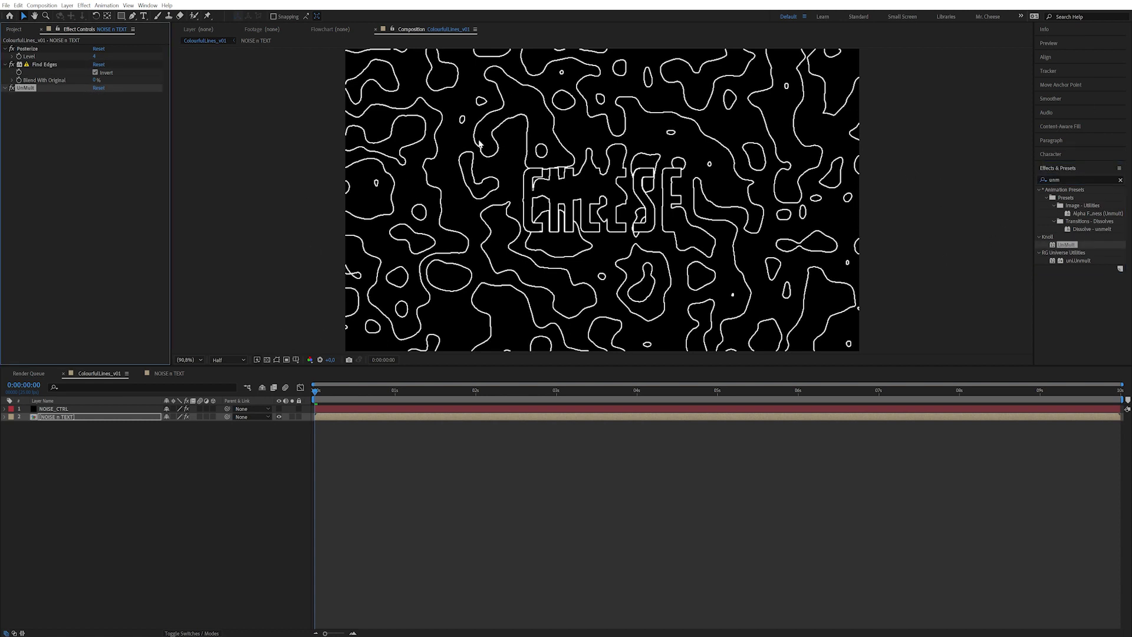
pyautogui.click(267, 360)
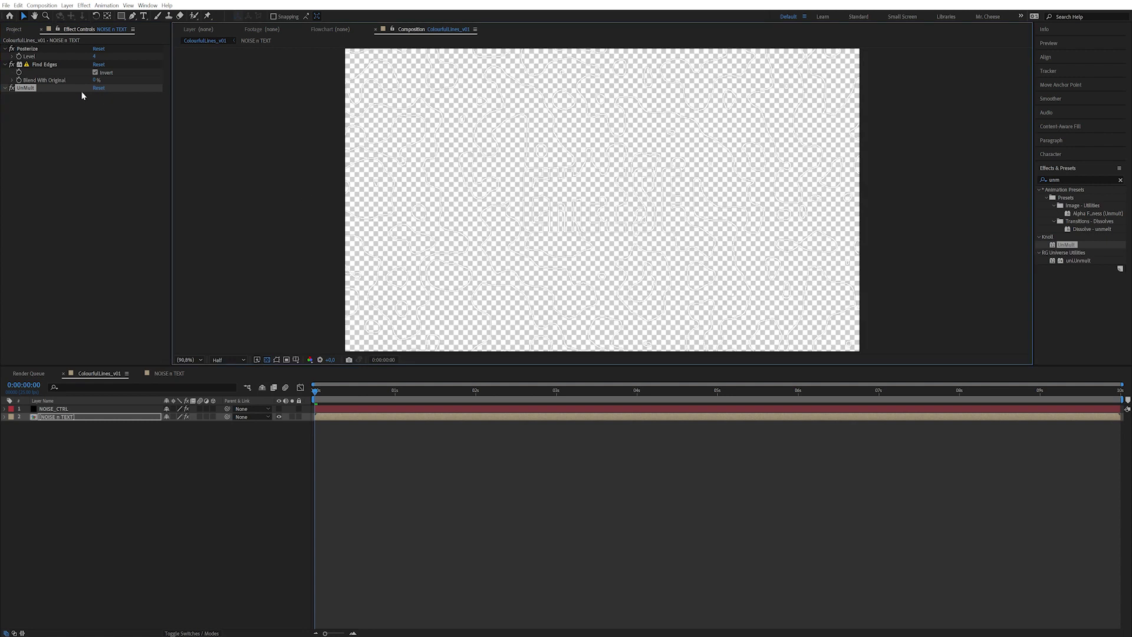
pyautogui.click(12, 89)
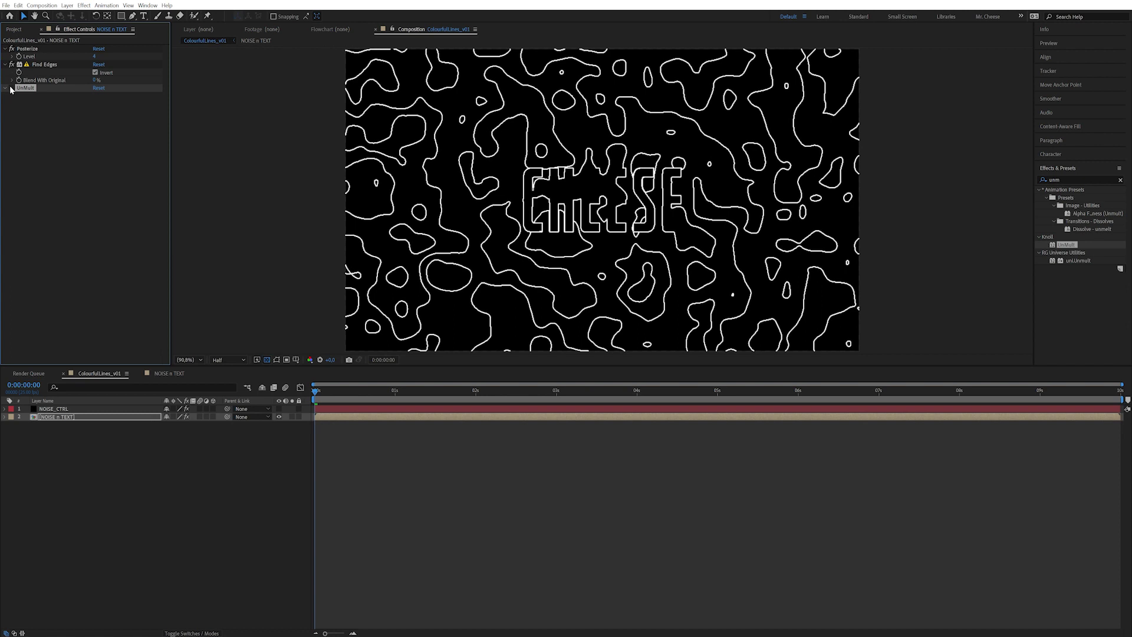
pyautogui.click(12, 88)
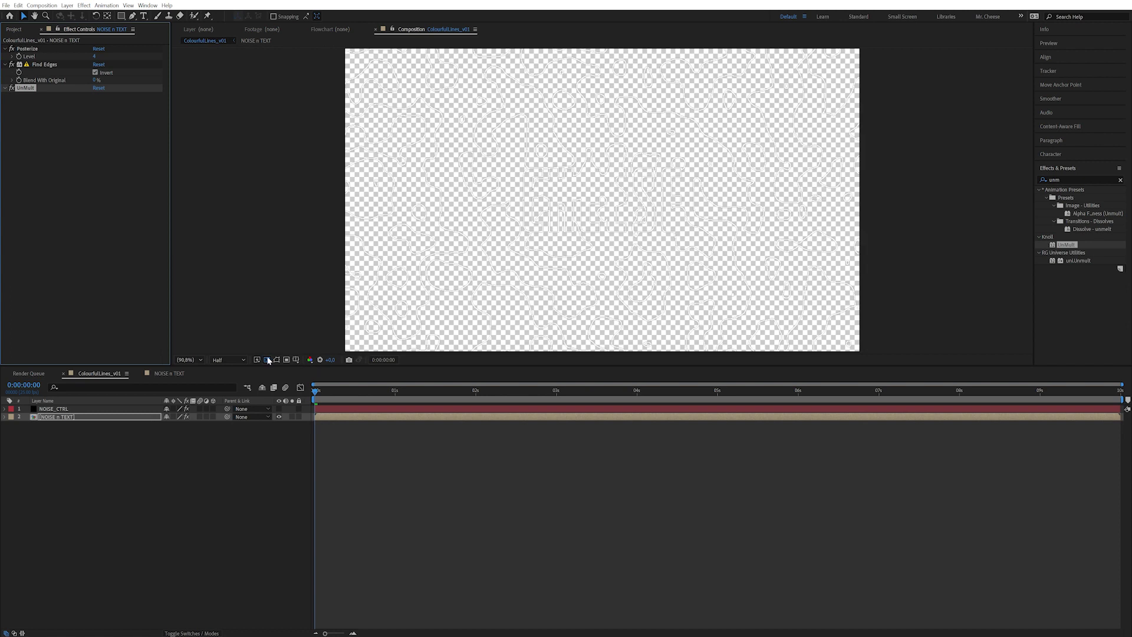
pyautogui.click(267, 359)
pyautogui.click(1054, 179)
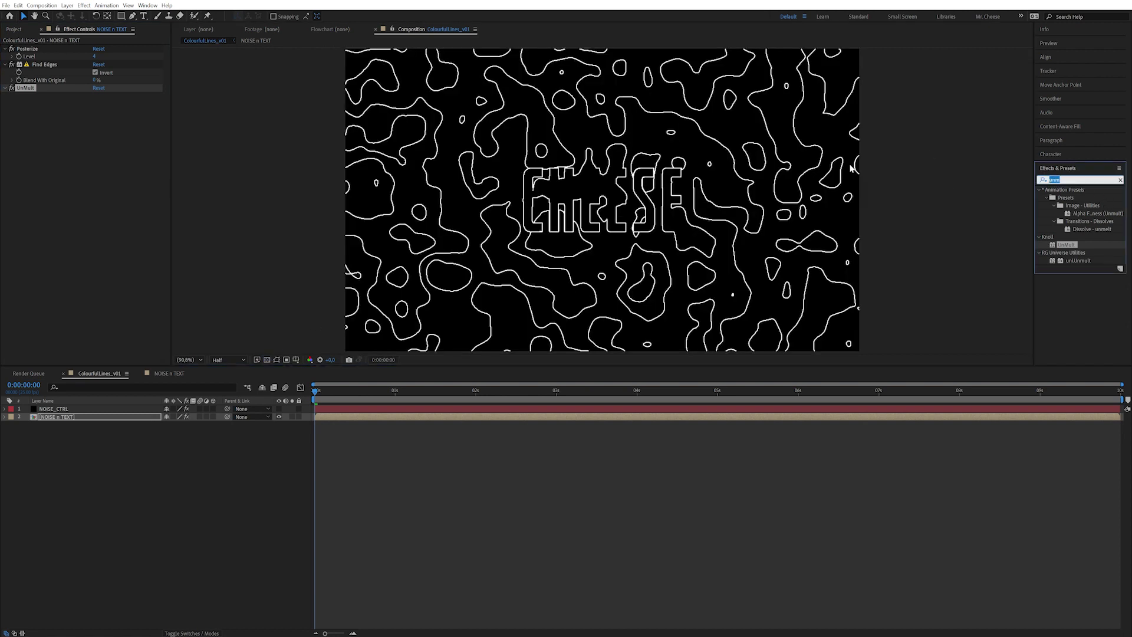
# Apply Simple Choker to NOISE n TEXT with Choke Matte set to -18,10.
pyautogui.write('simpl')
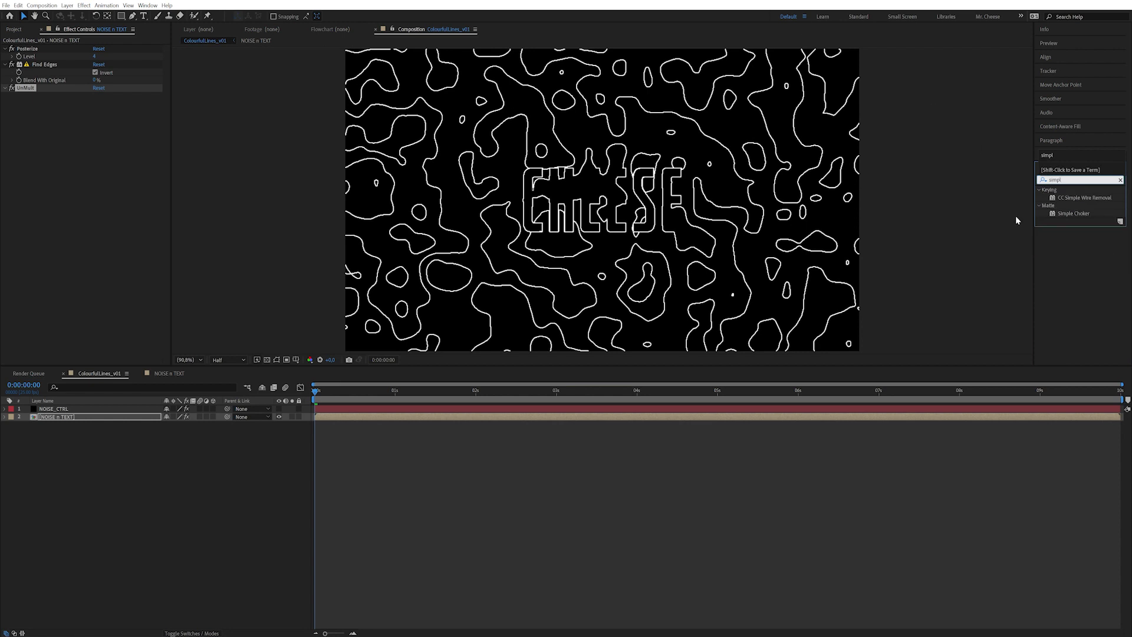
pyautogui.moveTo(1081, 217); pyautogui.dragTo(236, 105)
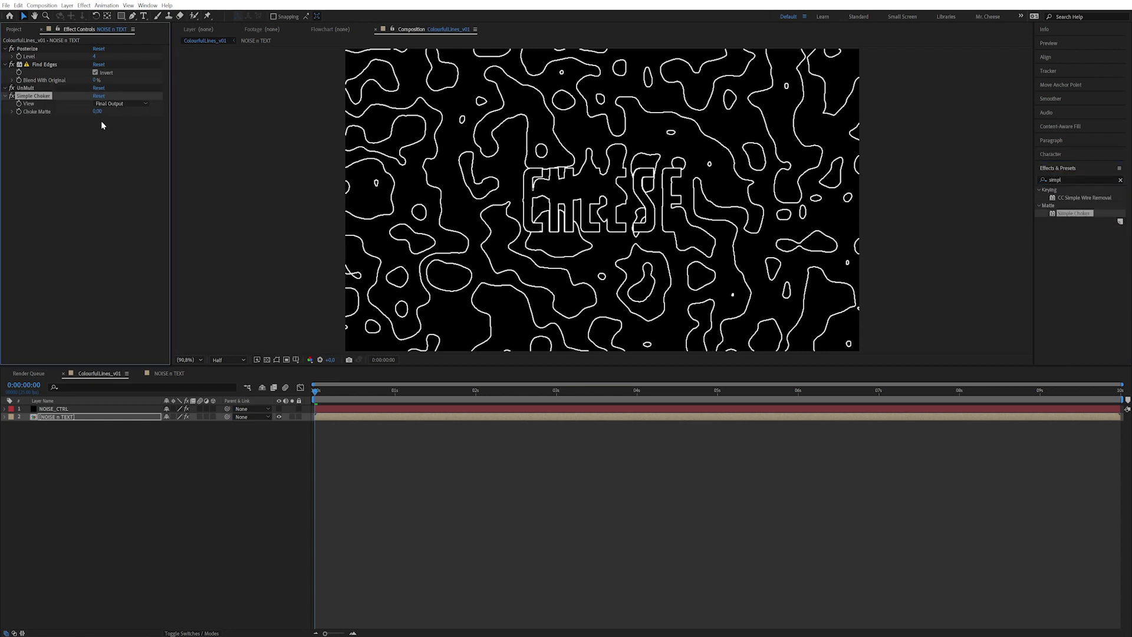
pyautogui.moveTo(97, 111); pyautogui.dragTo(86, 118)
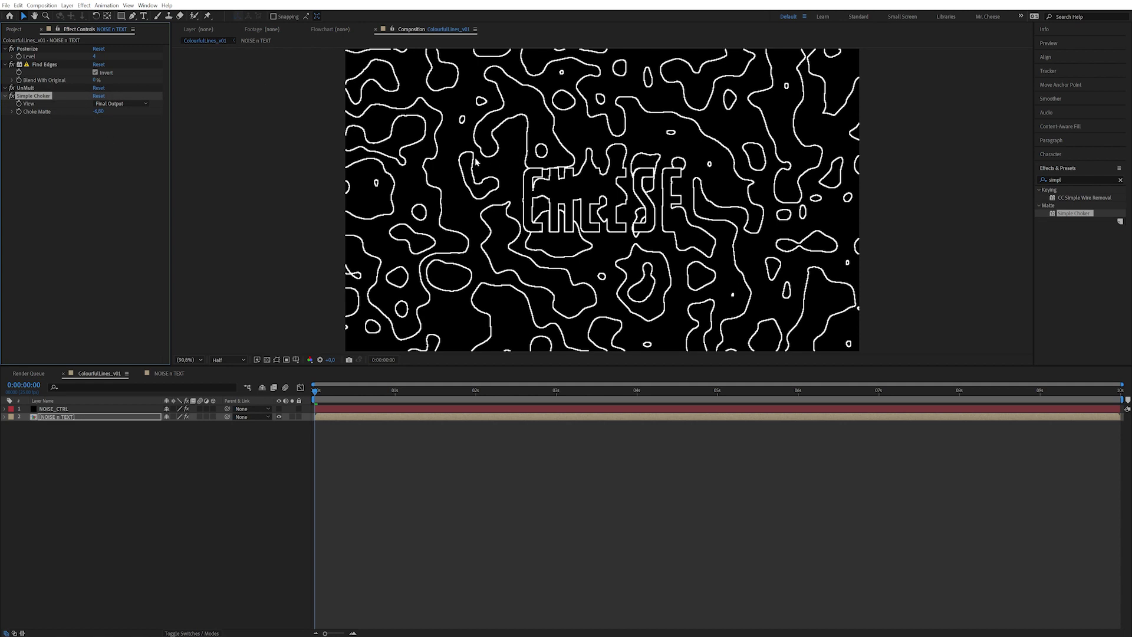
pyautogui.click(266, 360)
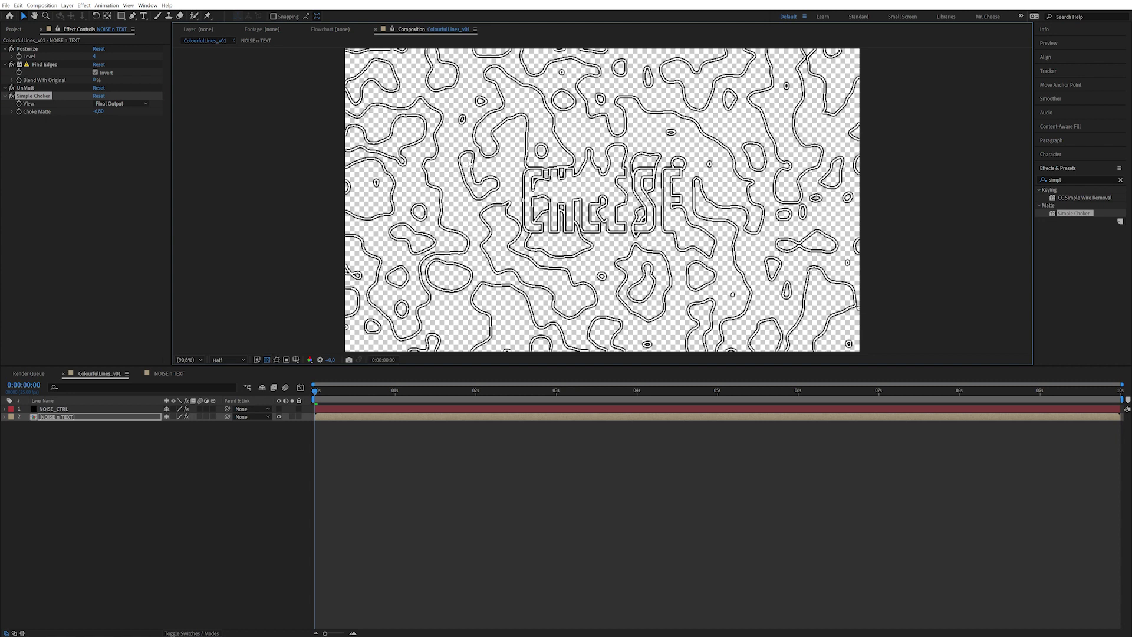
pyautogui.click(93, 116)
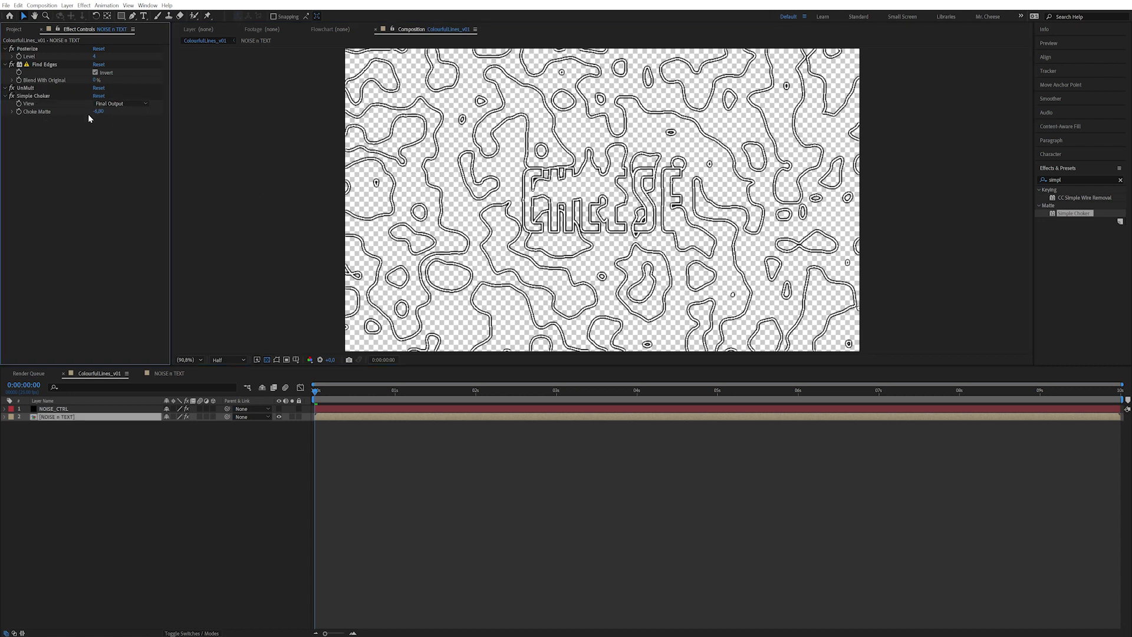
pyautogui.moveTo(98, 111); pyautogui.dragTo(53, 112)
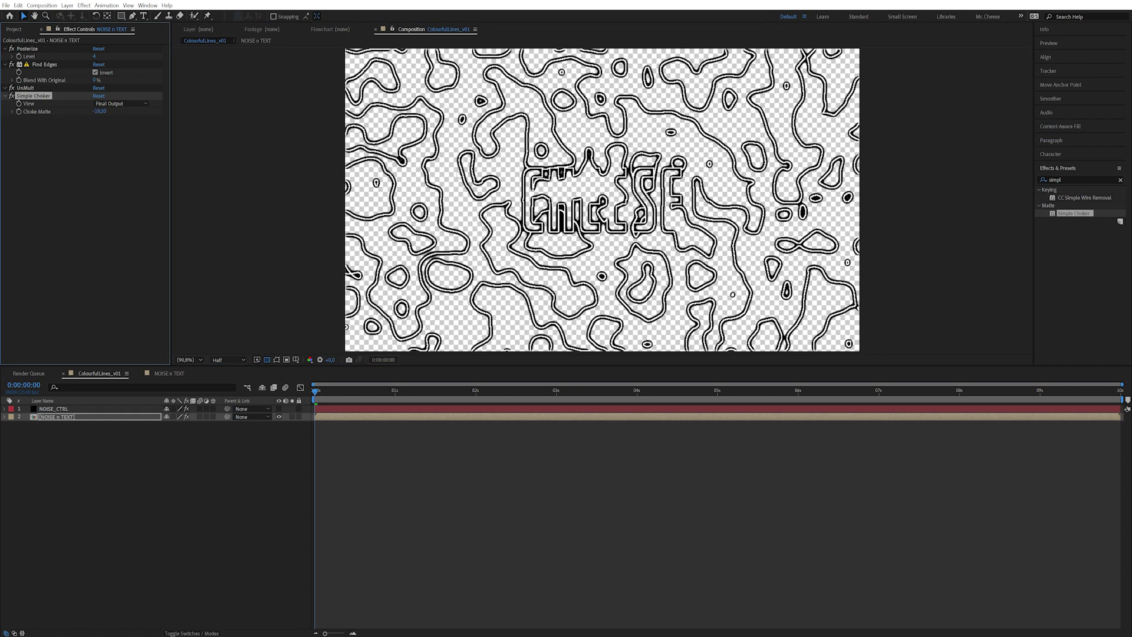
pyautogui.click(1076, 180)
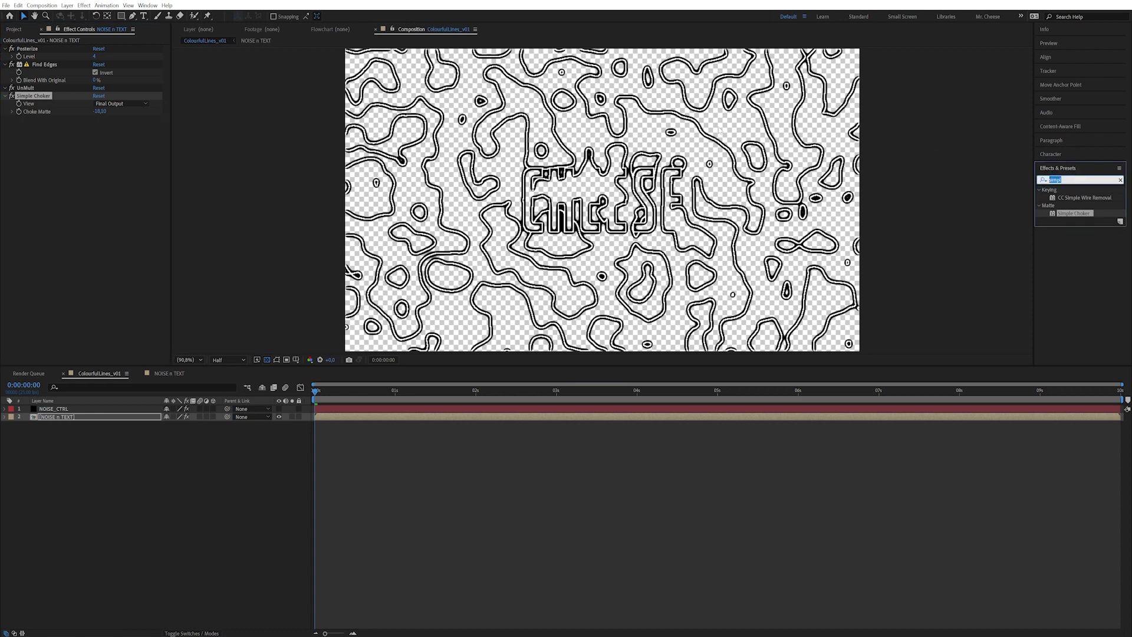
# Fill NOISE x TEXT with white, view it over black, and thin the contours with Choke Matte.
pyautogui.write('fill')
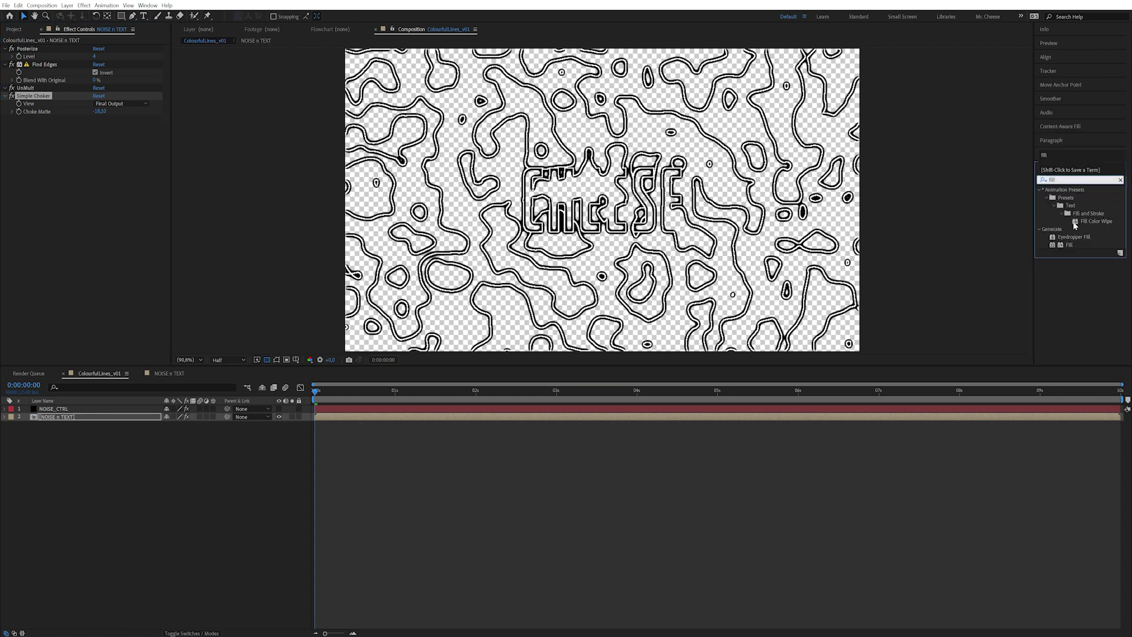
pyautogui.doubleClick(1067, 245)
pyautogui.click(97, 142)
pyautogui.moveTo(167, 253); pyautogui.dragTo(100, 196)
pyautogui.click(293, 197)
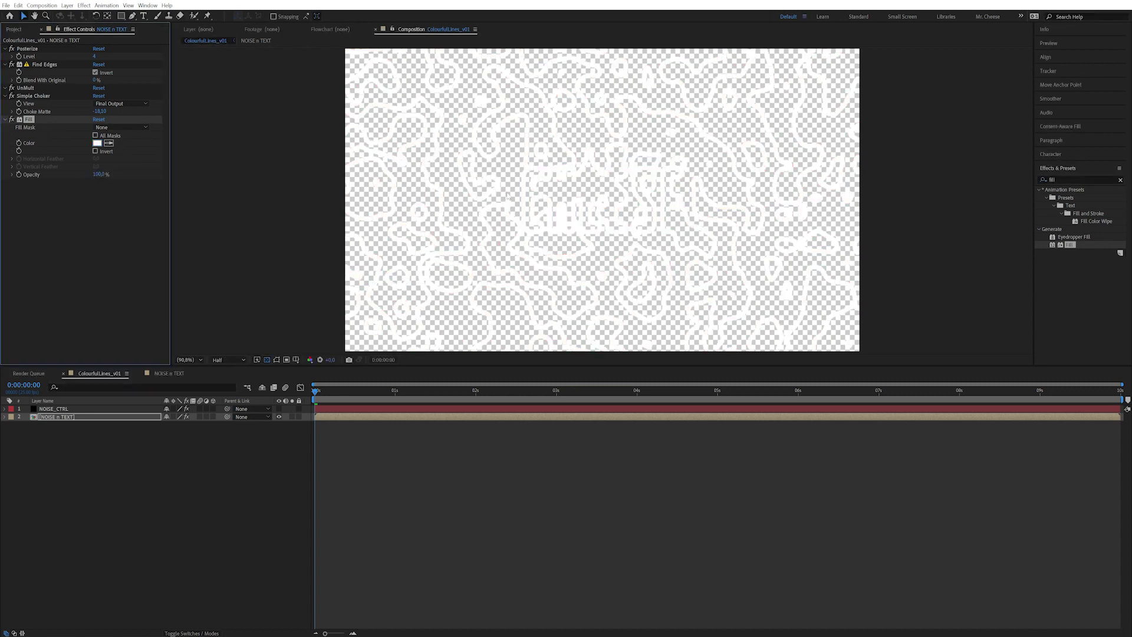
pyautogui.click(266, 361)
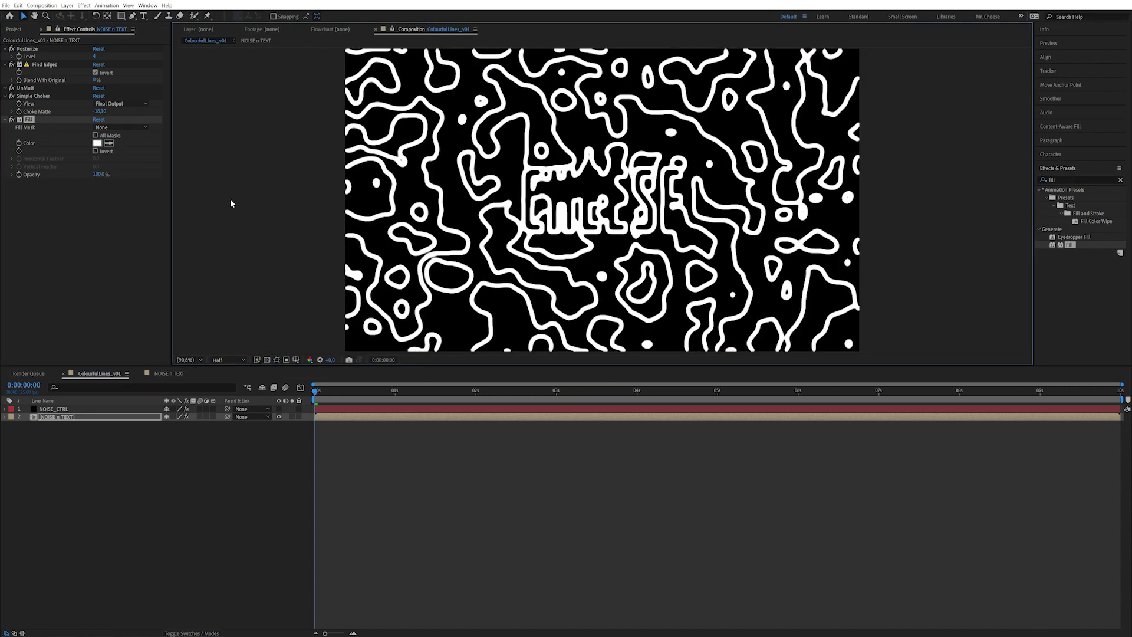
pyautogui.moveTo(99, 112)
pyautogui.mouseDown()
pyautogui.moveTo(145, 105)
pyautogui.moveTo(112, 112)
pyautogui.mouseUp()
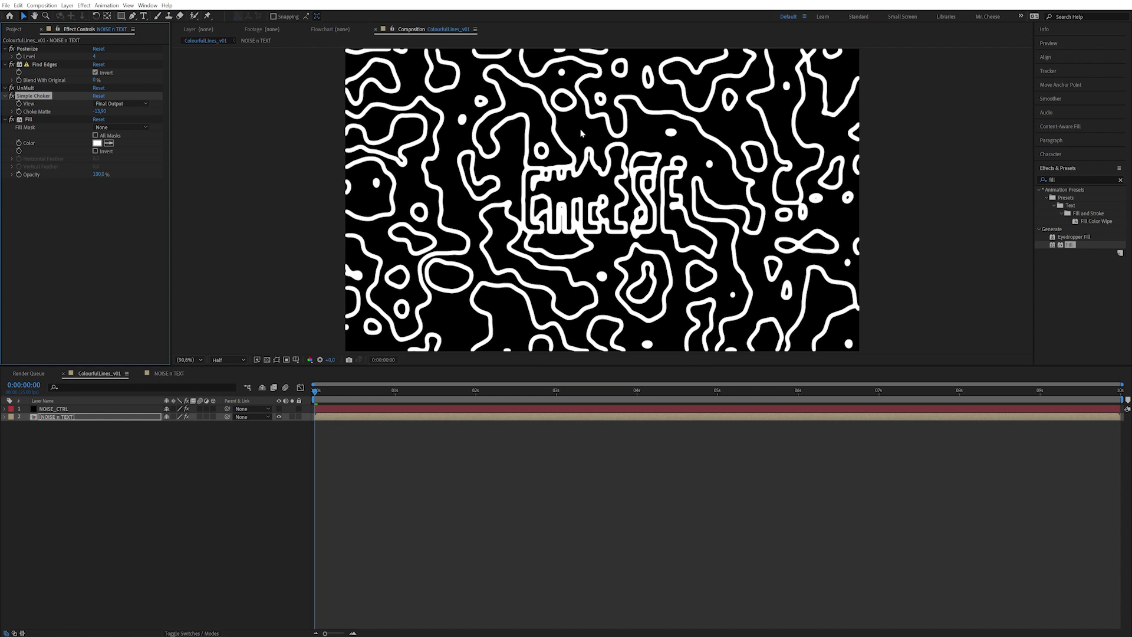
# Raise NOISE_CTRL's Fractal Noise Scale to 425 to enlarge the contour loops.
pyautogui.click(92, 409)
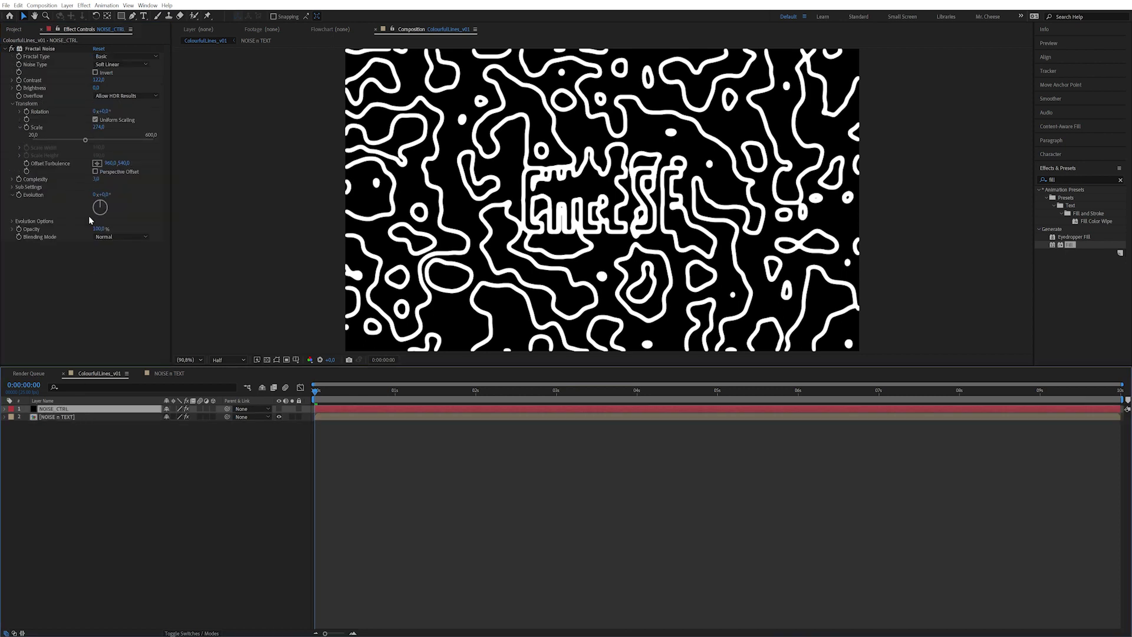
pyautogui.moveTo(99, 126); pyautogui.dragTo(60, 263)
pyautogui.hotkey('ctrl', 'Down')
pyautogui.click(1070, 179)
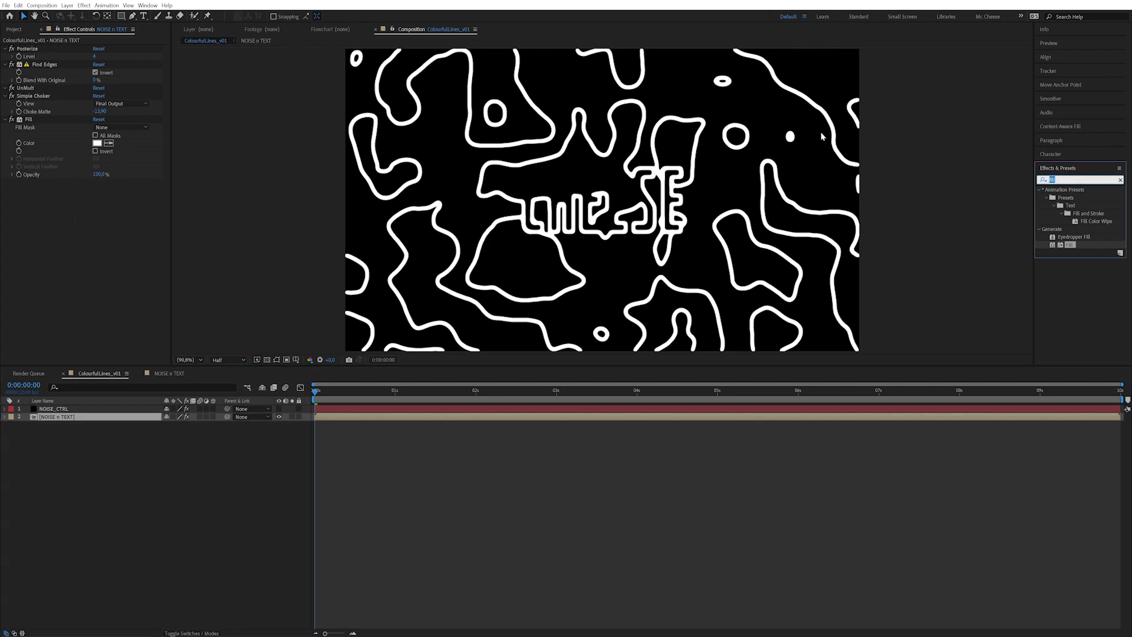
# Apply Echo to NOISE x TEXT with Number Of Echoes set to 20, then preview the trails.
pyautogui.write('cho')
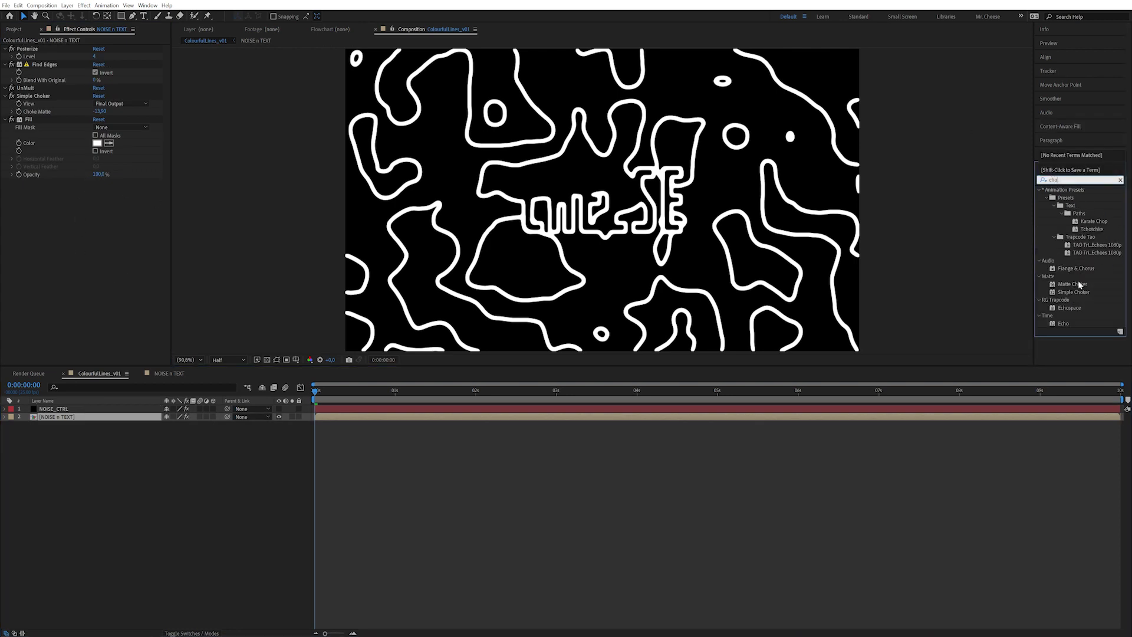
pyautogui.doubleClick(1066, 323)
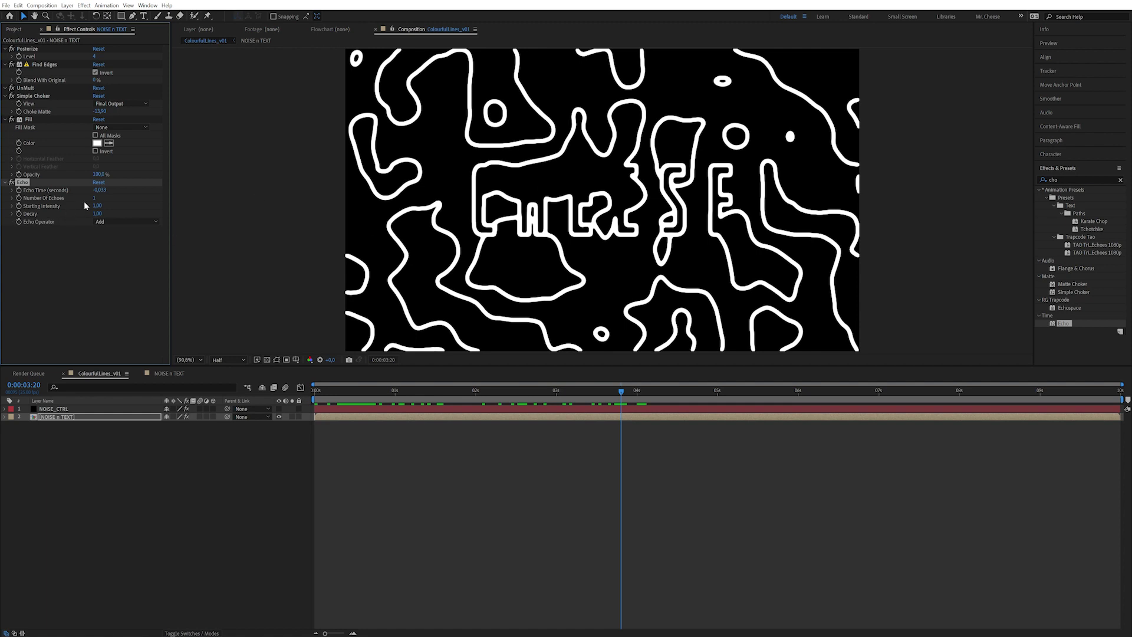
pyautogui.click(93, 198)
pyautogui.write('20')
pyautogui.press('Return')
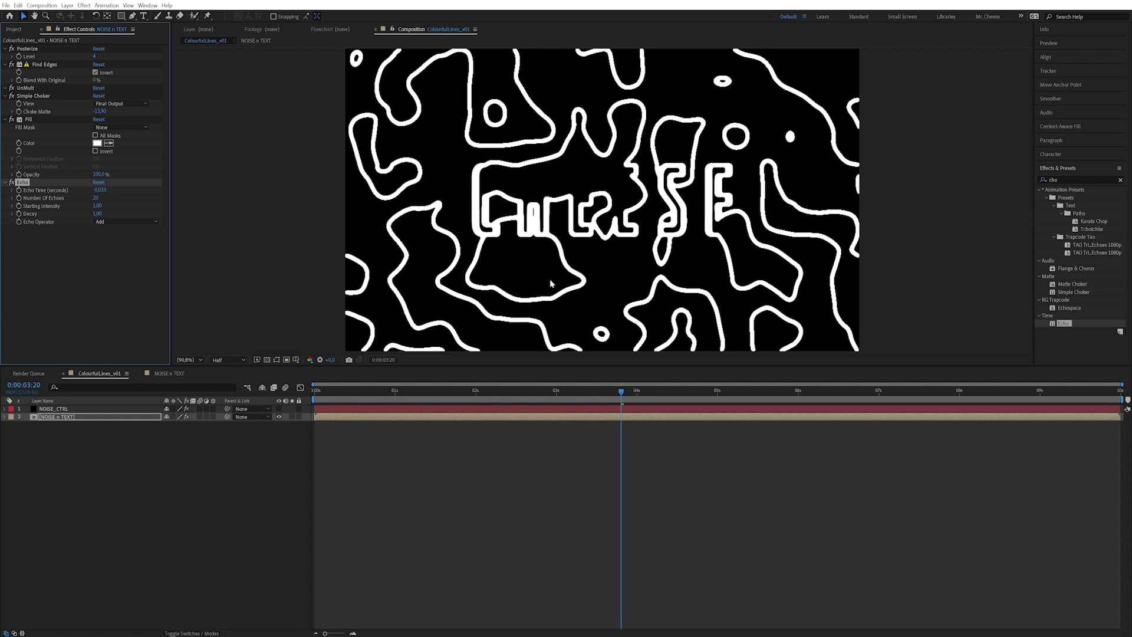
pyautogui.moveTo(588, 390); pyautogui.dragTo(544, 390)
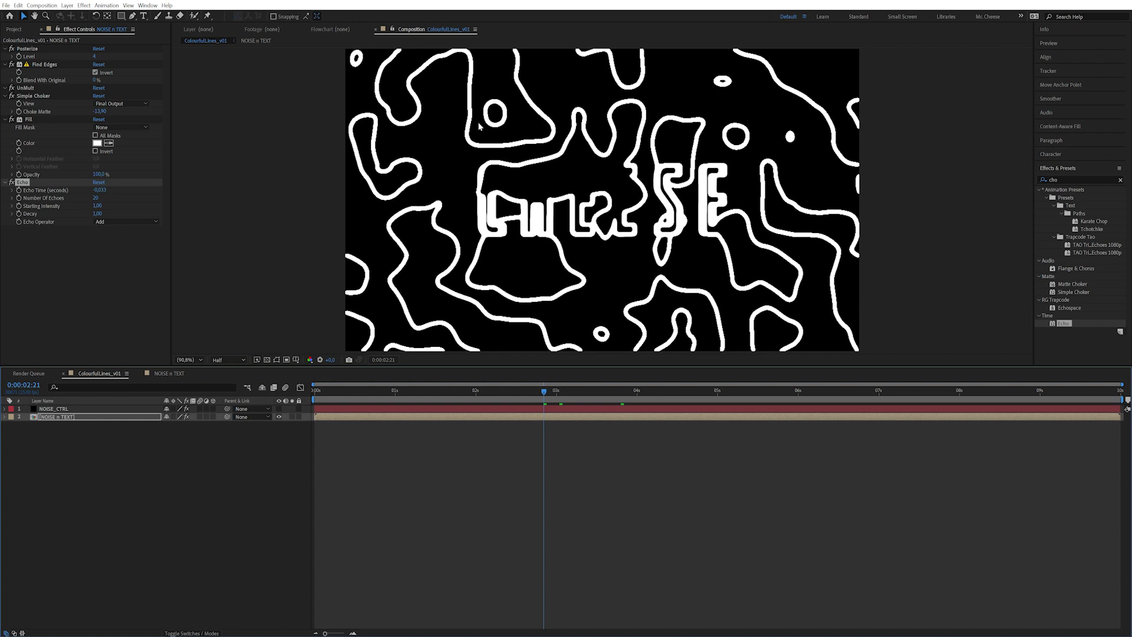
# Keyframe NOISE_CTRL's Brightness low at 7 seconds and raised at frame 0.
pyautogui.click(82, 409)
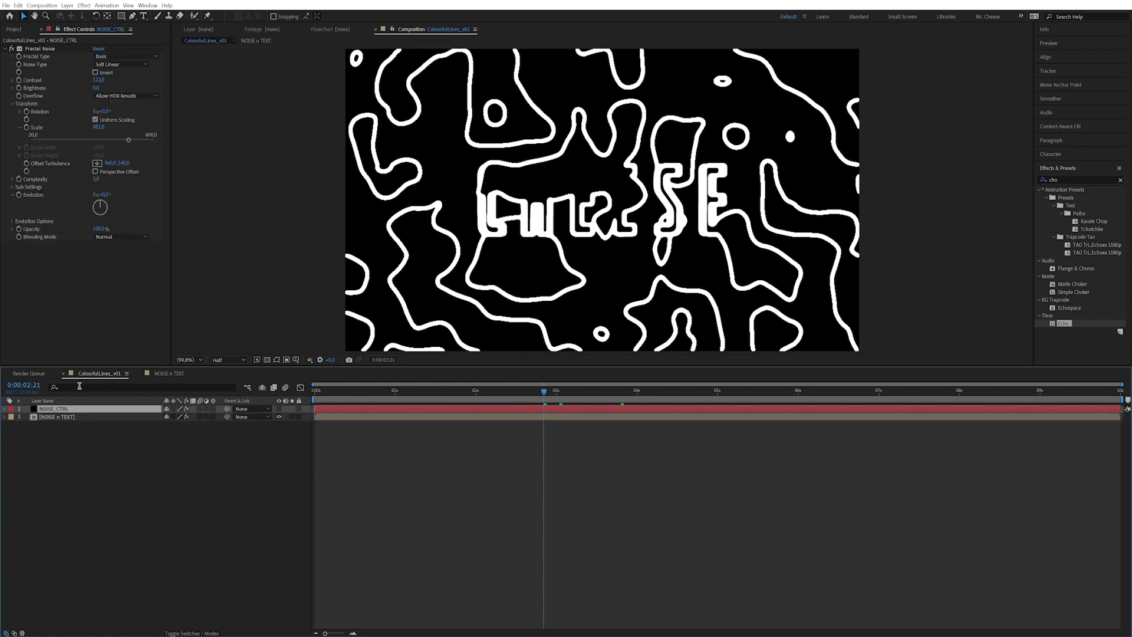
pyautogui.moveTo(584, 389); pyautogui.dragTo(879, 413)
pyautogui.moveTo(96, 88)
pyautogui.mouseDown()
pyautogui.moveTo(55, 102)
pyautogui.moveTo(111, 89)
pyautogui.mouseUp()
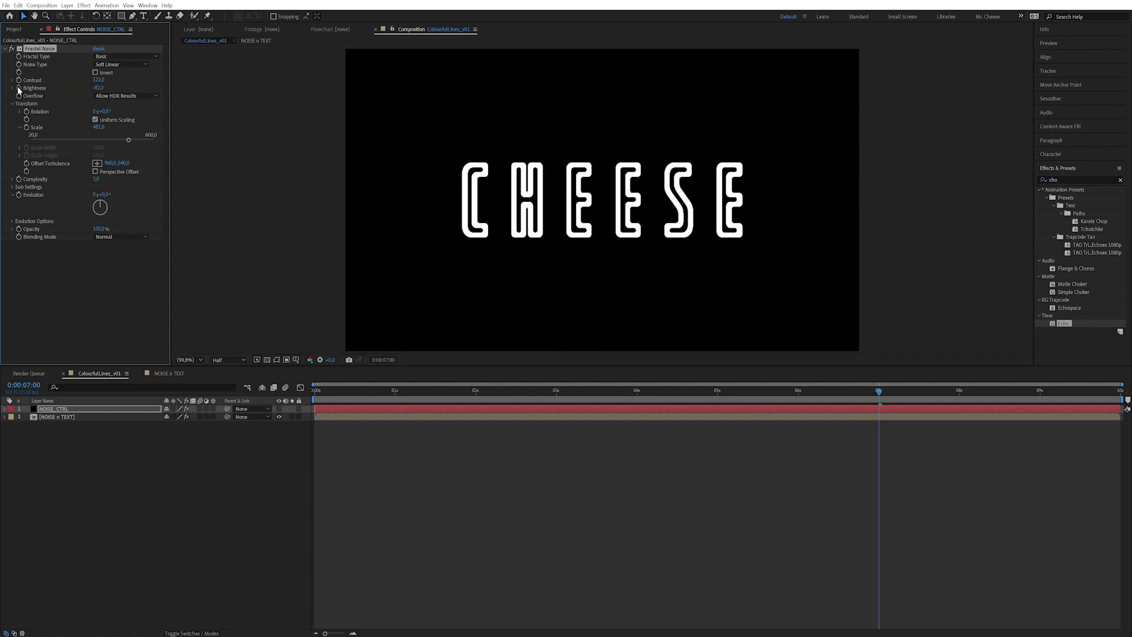
pyautogui.click(351, 390)
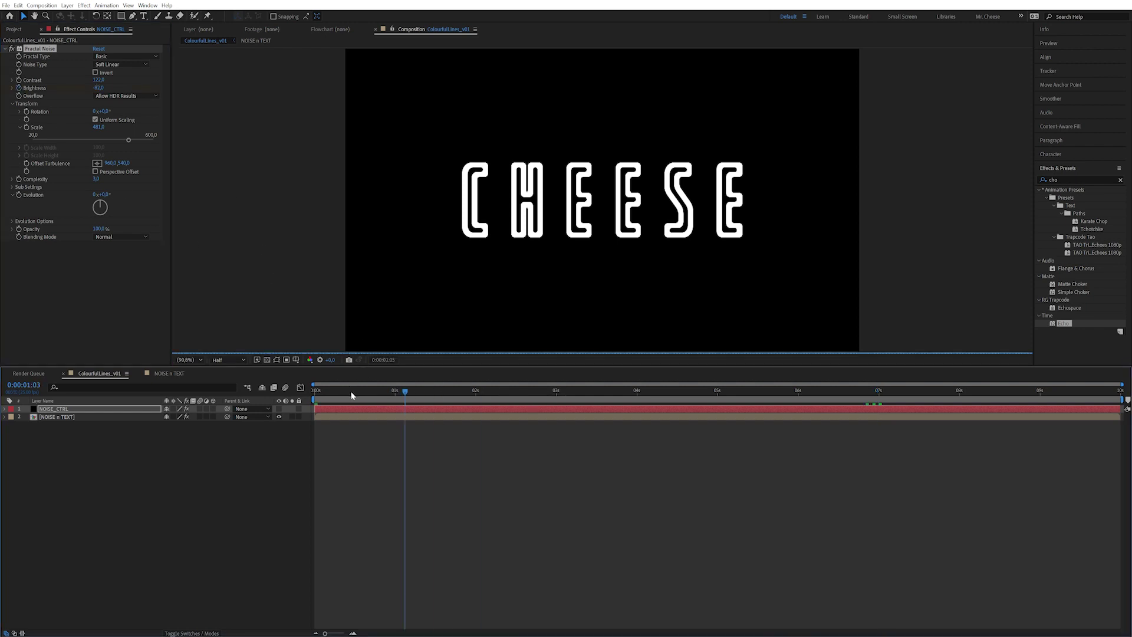
pyautogui.press('Home')
pyautogui.moveTo(98, 88); pyautogui.dragTo(158, 88)
# Brighten the starting noise further and set NOISE n TEXT's Echo Time to -0,060.
pyautogui.moveTo(318, 391); pyautogui.dragTo(425, 411)
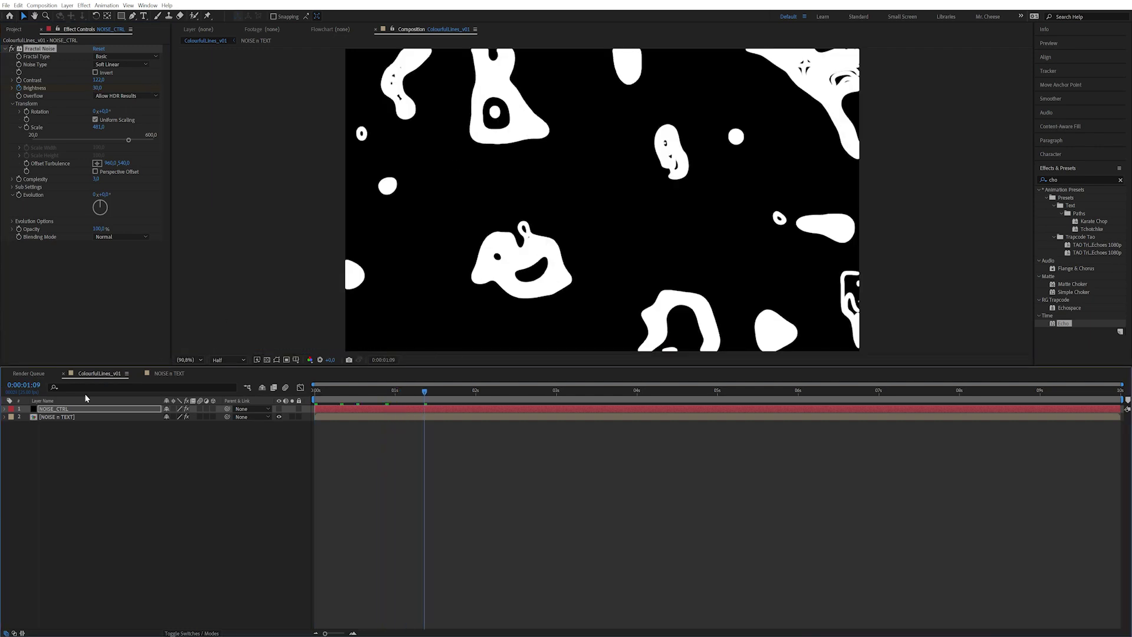
pyautogui.click(81, 417)
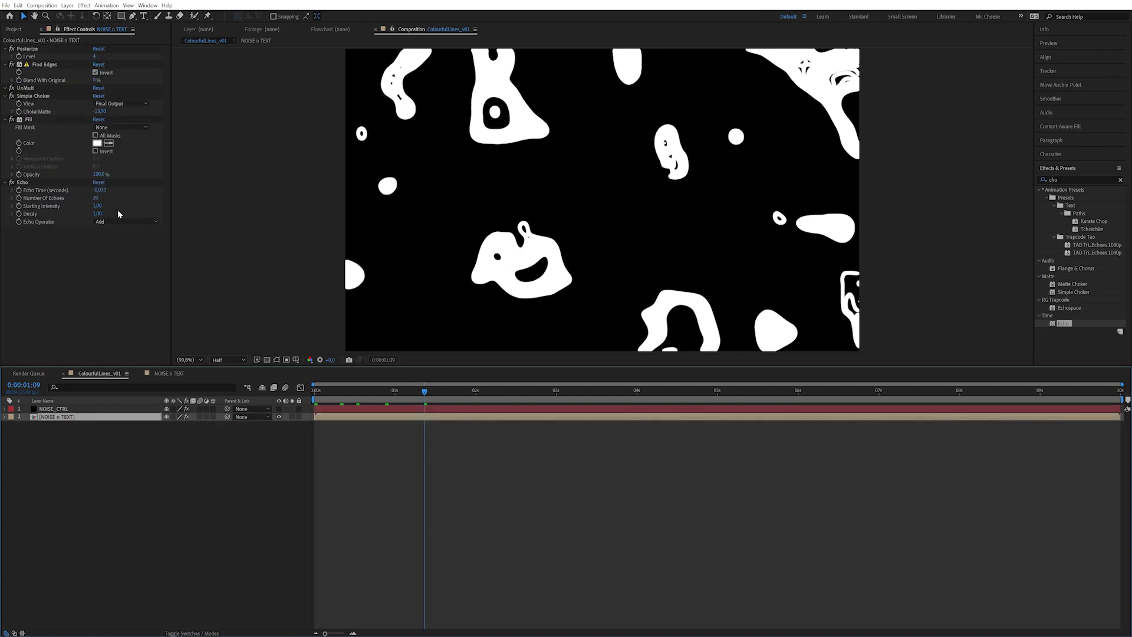
pyautogui.click(104, 241)
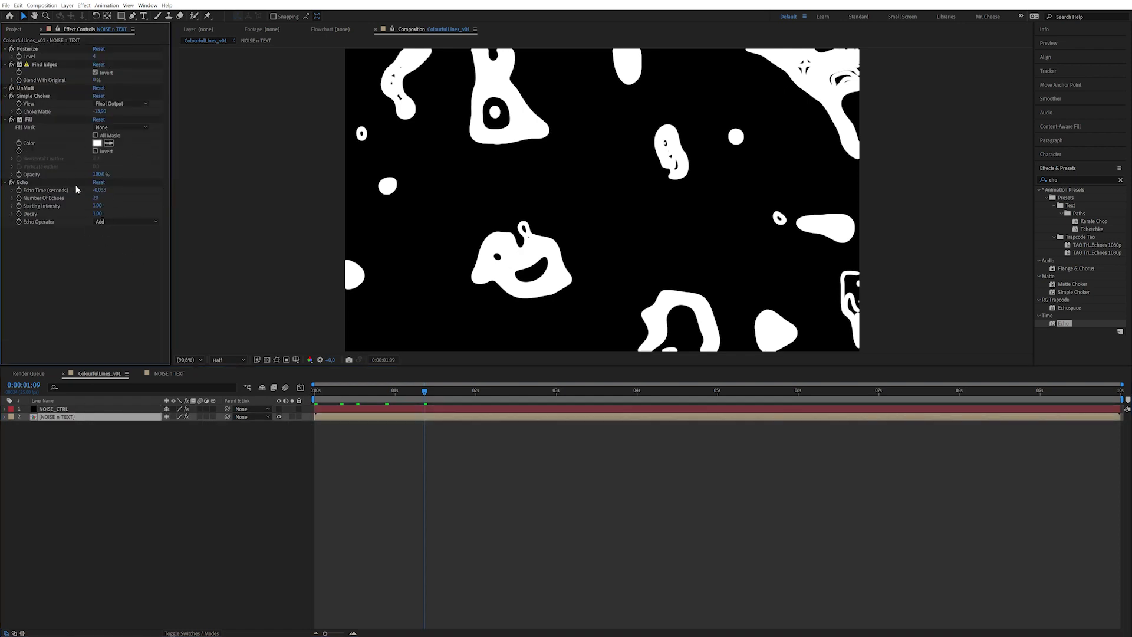
pyautogui.click(101, 191)
pyautogui.write('0,006')
pyautogui.press('Return')
pyautogui.moveTo(447, 393); pyautogui.dragTo(676, 405)
# Lower the Echo Decay to 0,80 and preview the layered contour rings.
pyautogui.click(97, 213)
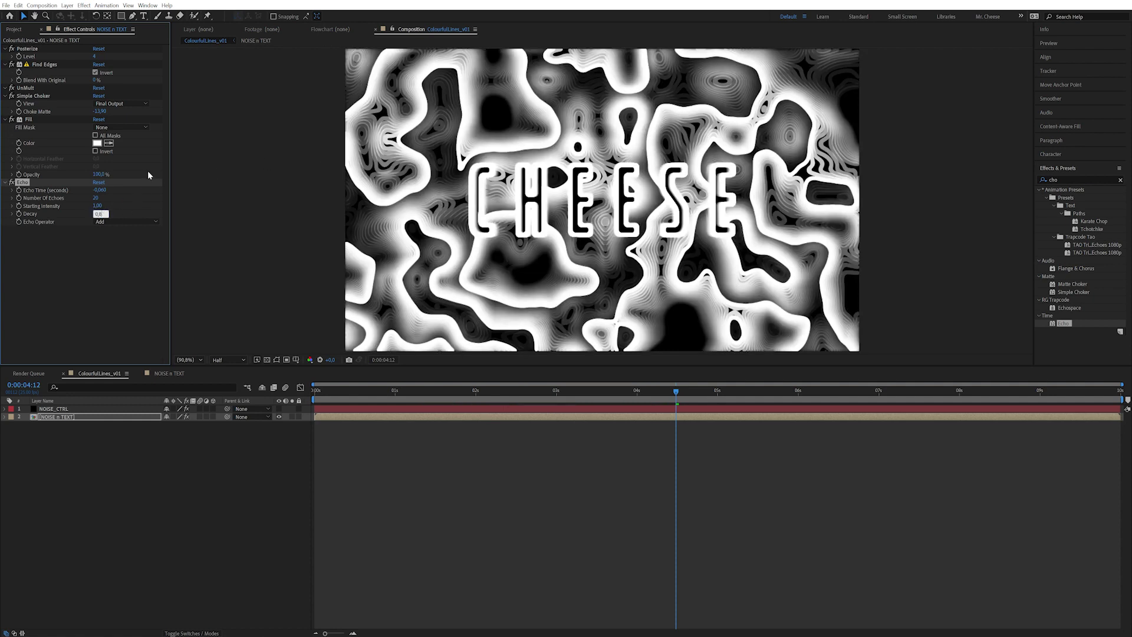
pyautogui.press('BackSpace')
pyautogui.write('0')
pyautogui.press('Return')
pyautogui.moveTo(554, 395); pyautogui.dragTo(644, 384)
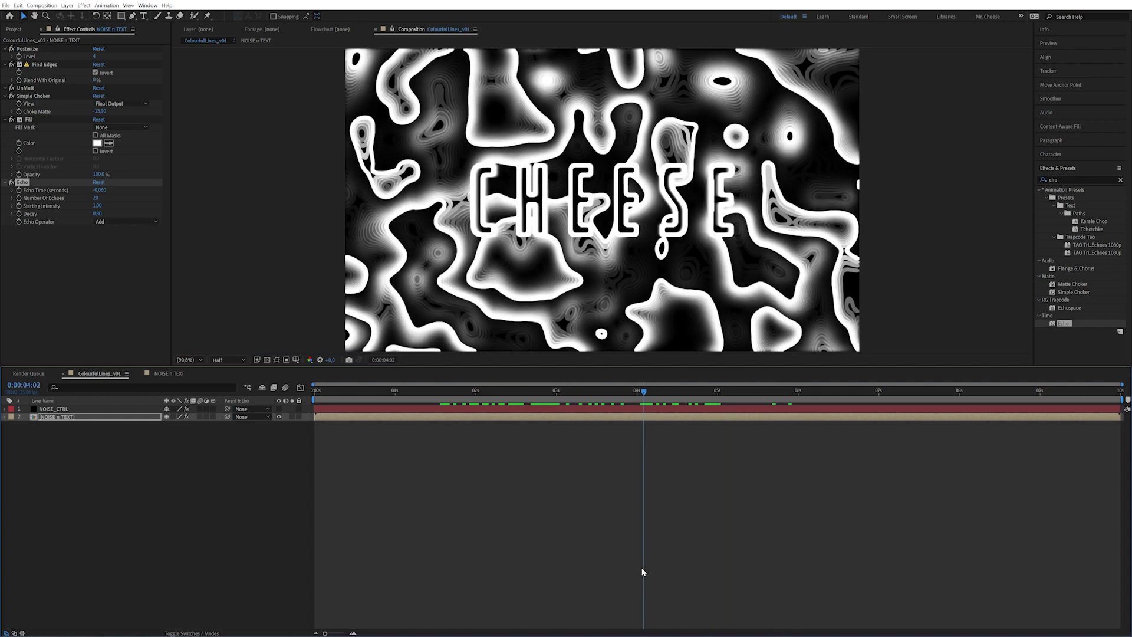
# Add a black Solid Composite to NOISE x TEXT, toggling it and transparency to compare.
pyautogui.doubleClick(1053, 179)
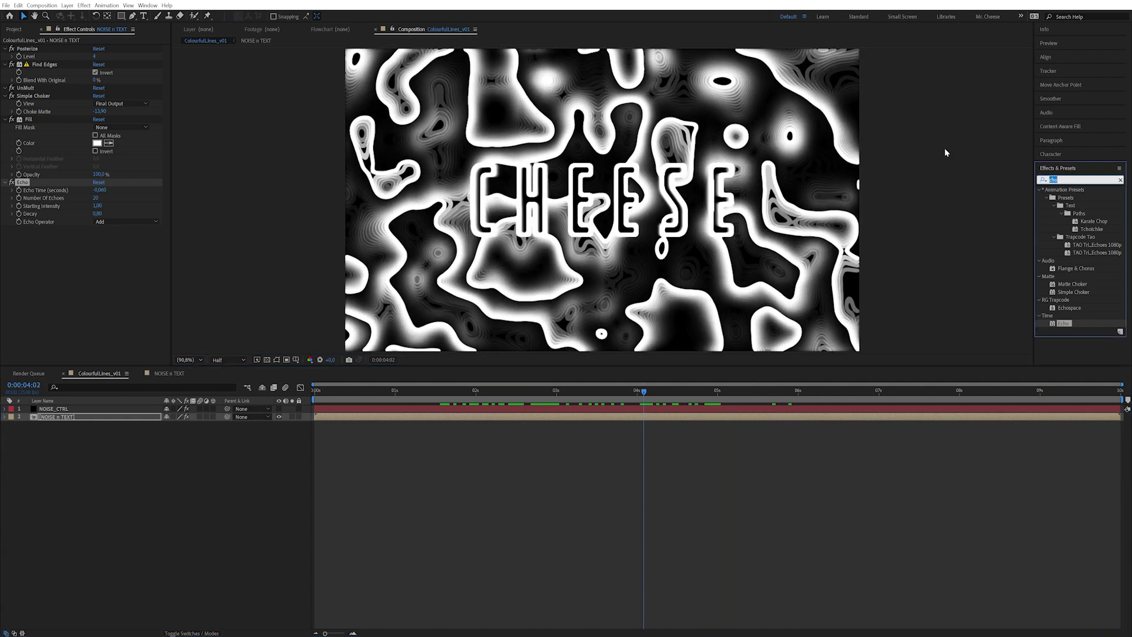
pyautogui.write('soli')
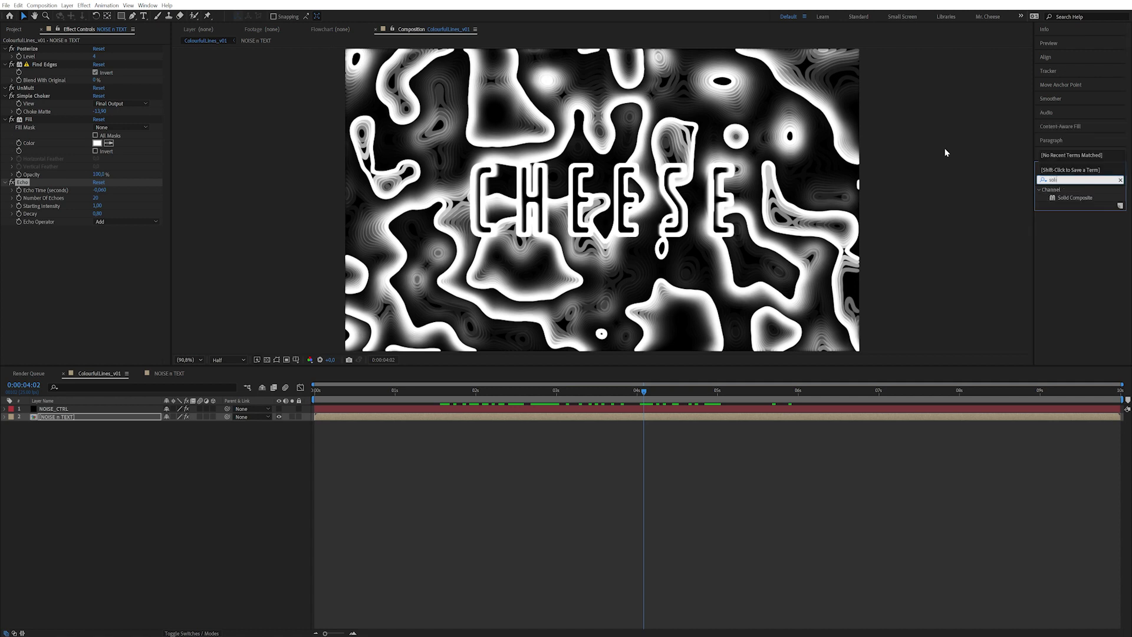
pyautogui.moveTo(1072, 198); pyautogui.dragTo(108, 248)
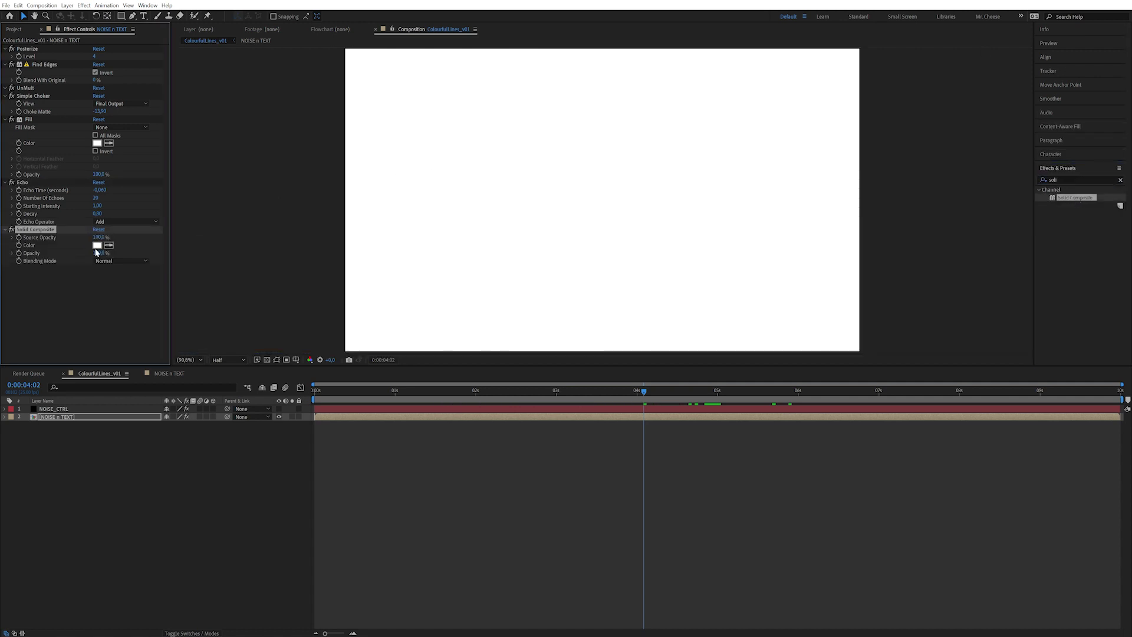
pyautogui.click(97, 246)
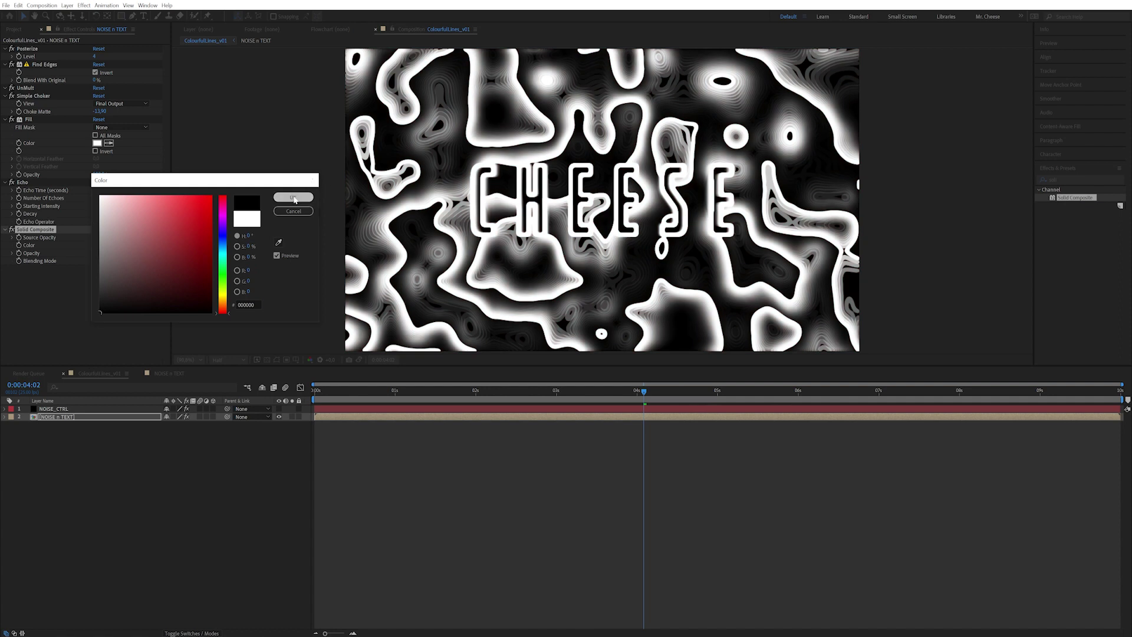
pyautogui.click(293, 195)
pyautogui.click(12, 230)
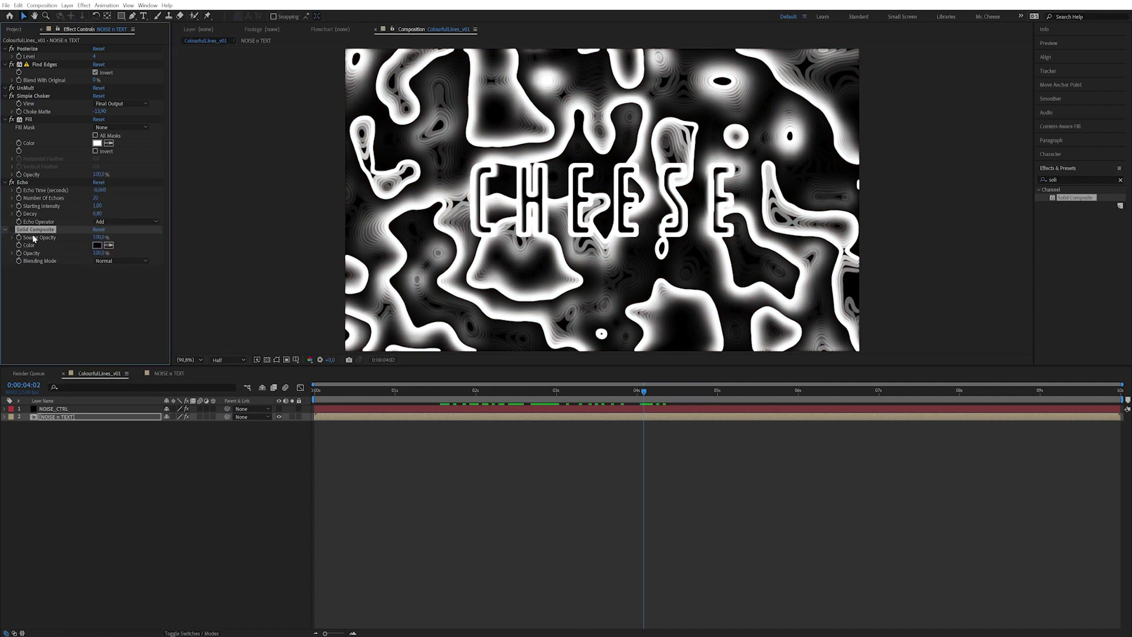
pyautogui.click(266, 360)
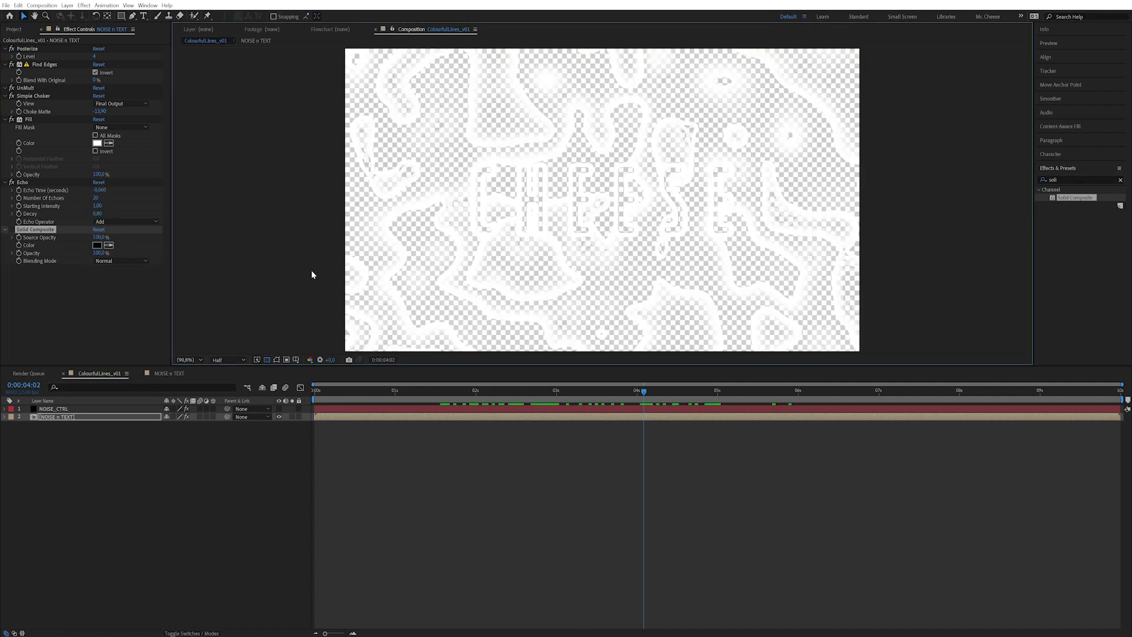
pyautogui.click(266, 360)
pyautogui.click(12, 230)
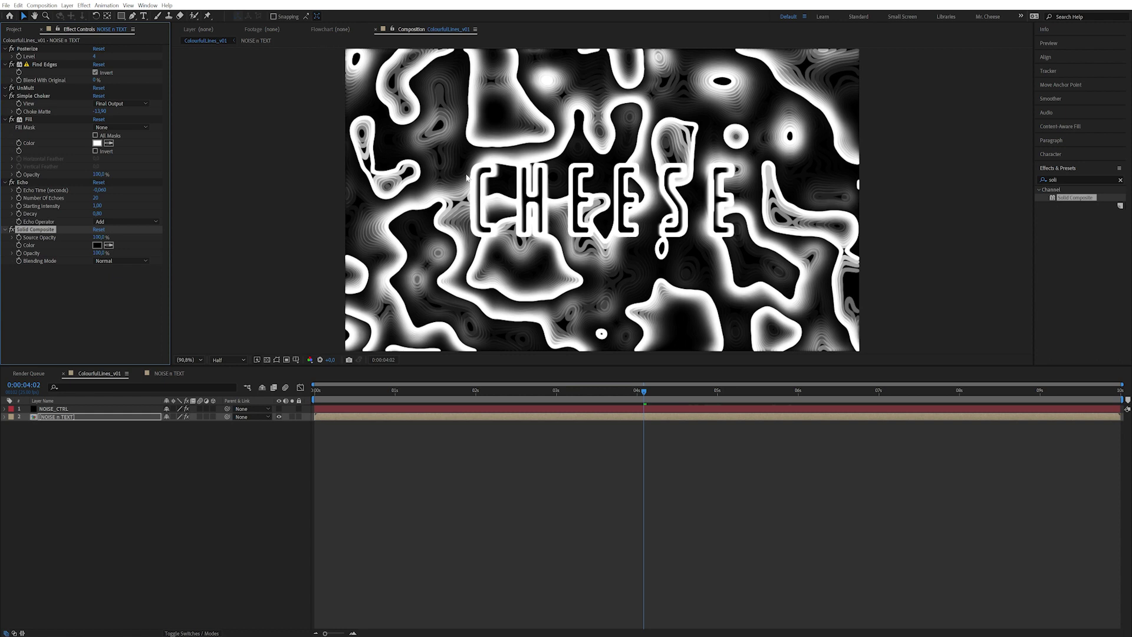
# Add CC Toner set to Pentone with a soft yellow Highlights colour.
pyautogui.click(1079, 179)
pyautogui.write('cc')
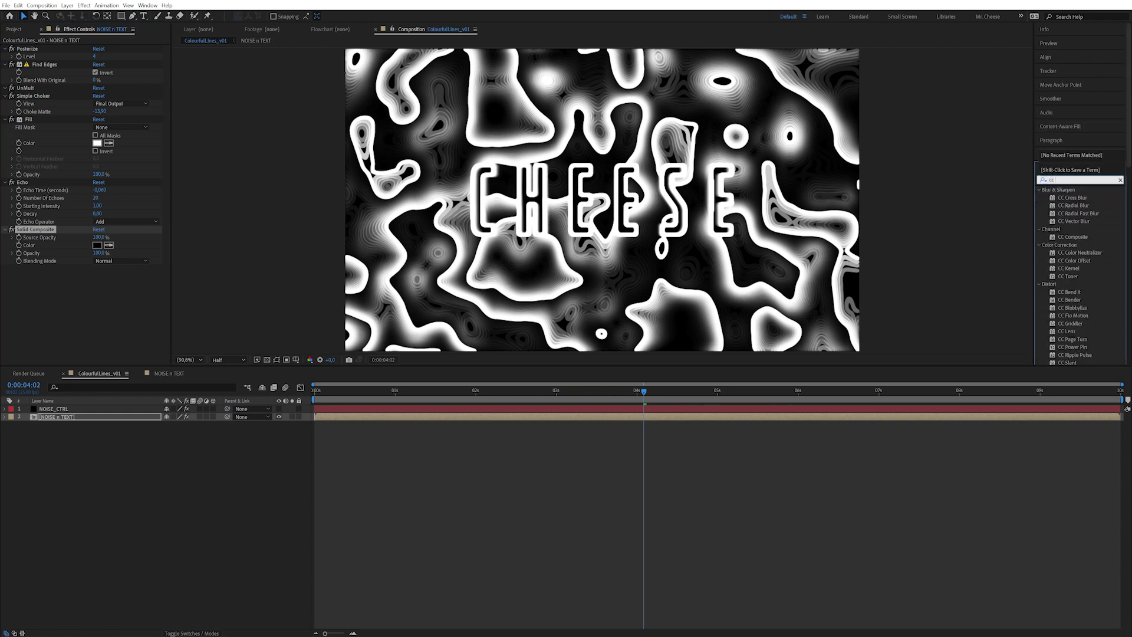
pyautogui.write(' ton')
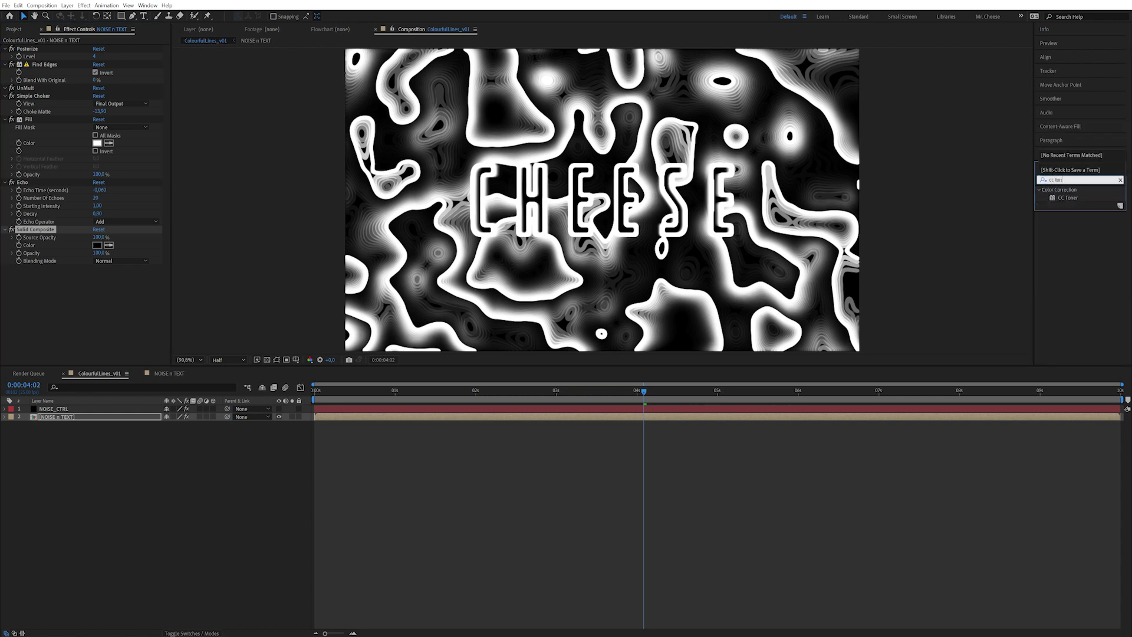
pyautogui.doubleClick(1069, 198)
pyautogui.click(121, 277)
pyautogui.click(116, 306)
pyautogui.click(97, 285)
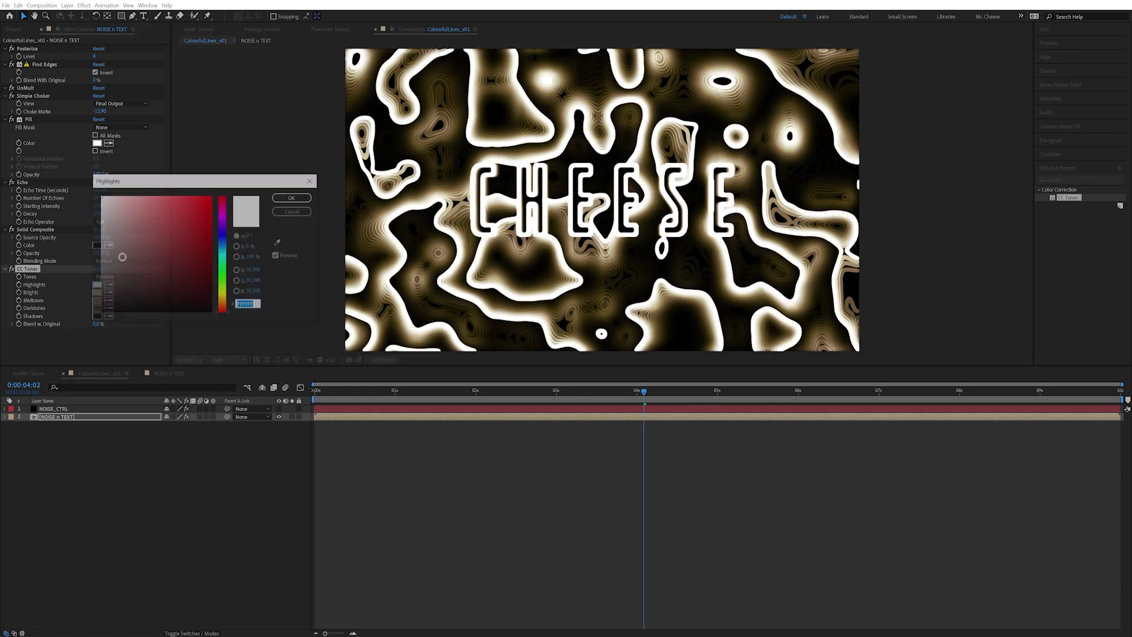
pyautogui.click(223, 300)
pyautogui.moveTo(225, 302); pyautogui.dragTo(225, 300)
pyautogui.click(153, 192)
pyautogui.moveTo(153, 192)
pyautogui.mouseDown()
pyautogui.moveTo(206, 190)
pyautogui.moveTo(183, 190)
pyautogui.mouseUp()
pyautogui.click(293, 197)
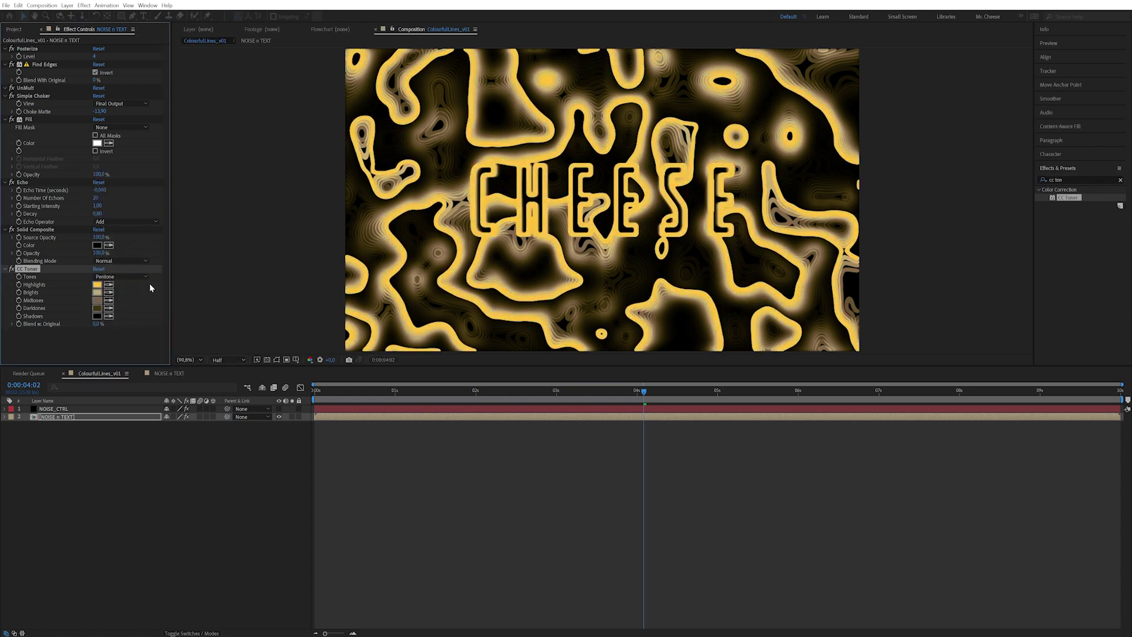
# Set Brights to magenta, Midtones to saturated cyan and Darktones to deep purple.
pyautogui.click(99, 292)
pyautogui.moveTo(223, 277)
pyautogui.mouseDown()
pyautogui.moveTo(222, 215)
pyautogui.moveTo(177, 204)
pyautogui.moveTo(225, 255)
pyautogui.mouseUp()
pyautogui.click(293, 197)
pyautogui.click(97, 300)
pyautogui.moveTo(201, 215); pyautogui.dragTo(210, 200)
pyautogui.click(293, 197)
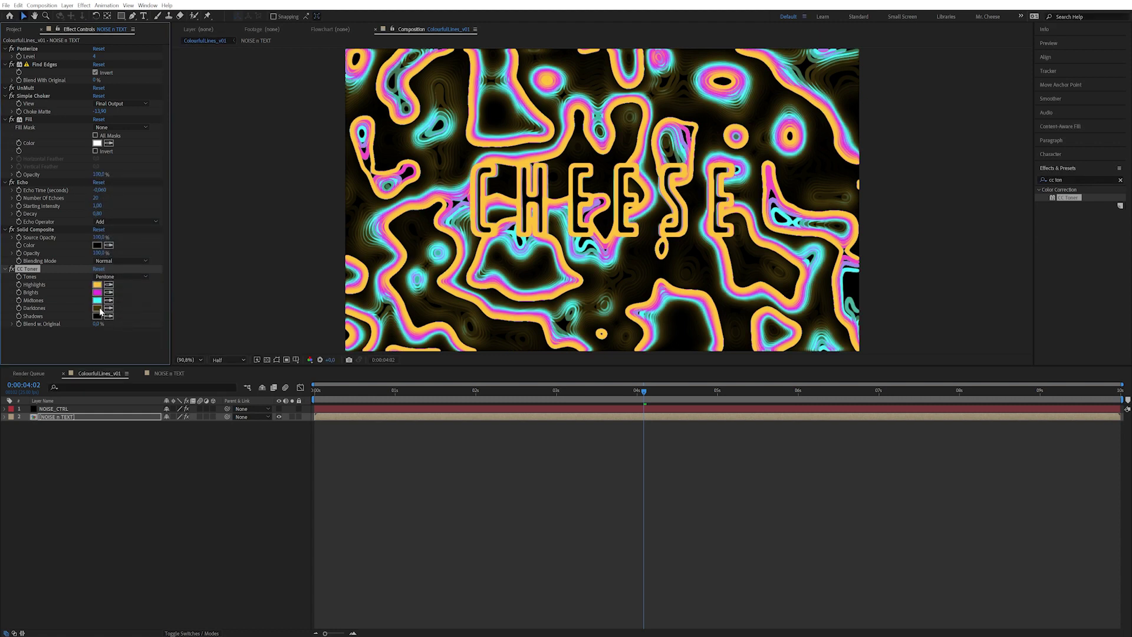
pyautogui.click(97, 308)
pyautogui.moveTo(223, 292); pyautogui.dragTo(224, 231)
pyautogui.moveTo(194, 283); pyautogui.dragTo(200, 267)
pyautogui.click(293, 197)
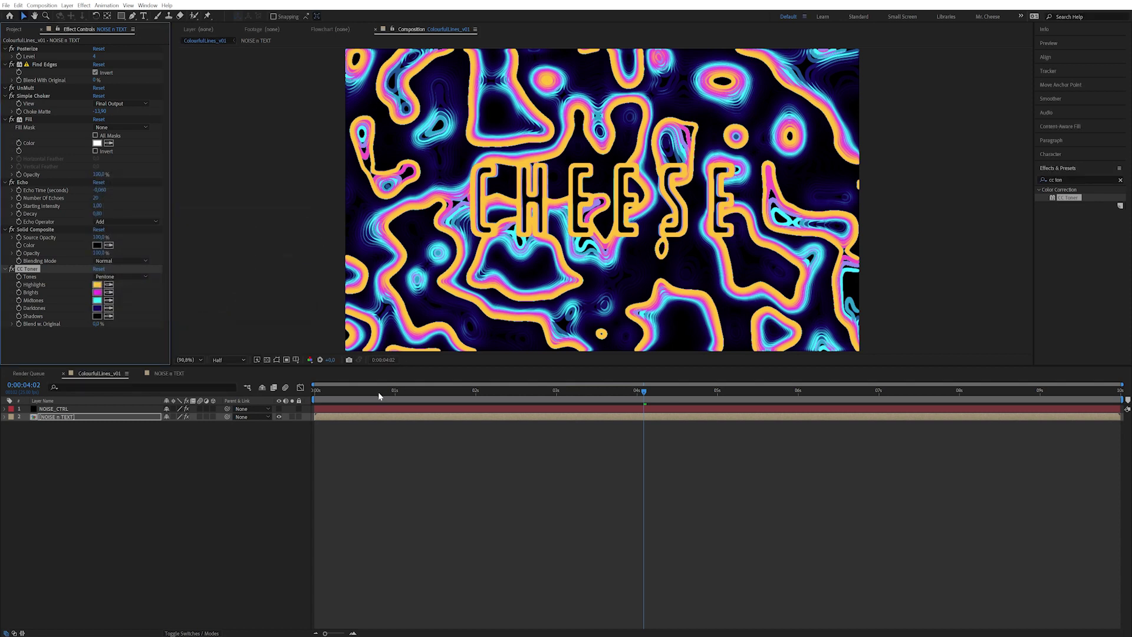
pyautogui.moveTo(379, 392); pyautogui.dragTo(666, 393)
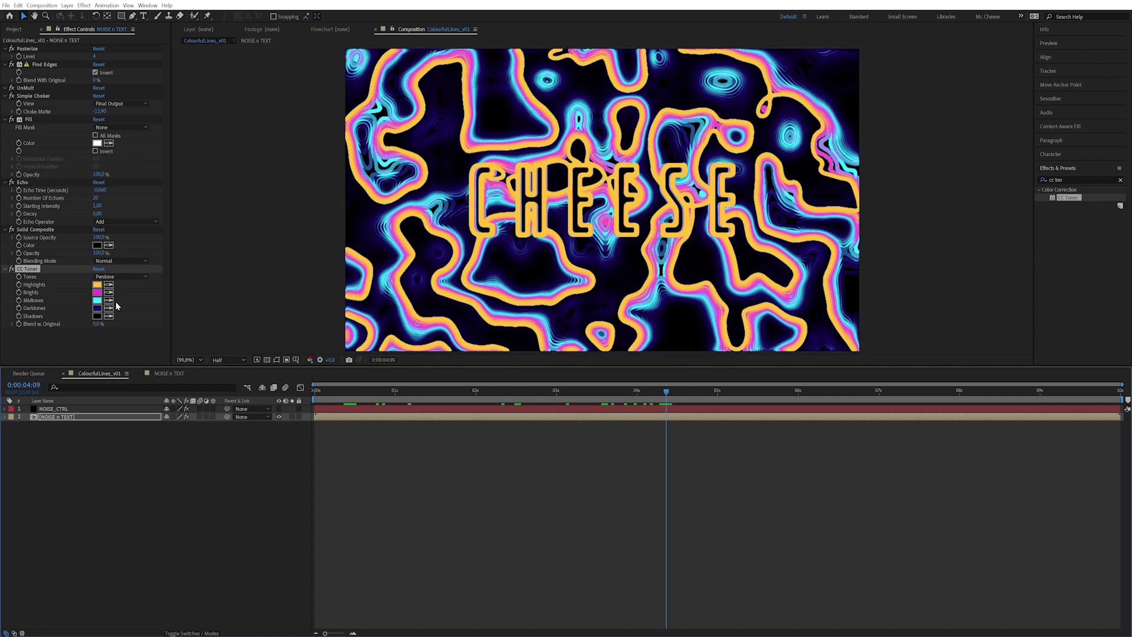
# Set Echo to 30 echoes with an Echo Time of -0,080 and preview.
pyautogui.click(96, 199)
pyautogui.write('30')
pyautogui.press('Return')
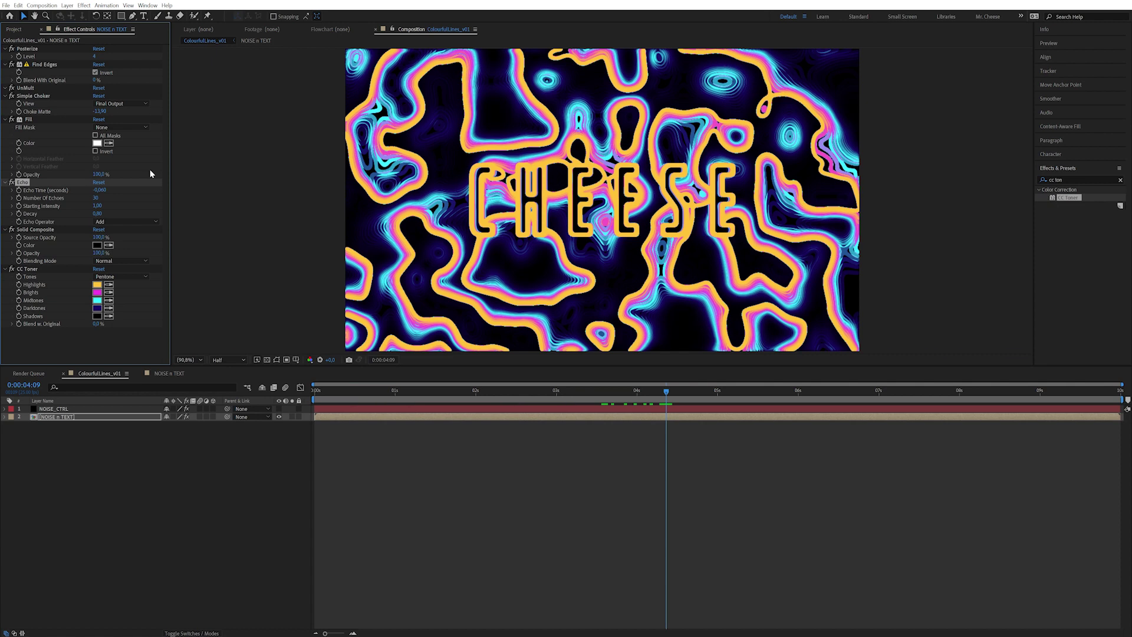
pyautogui.click(100, 190)
pyautogui.press('Return')
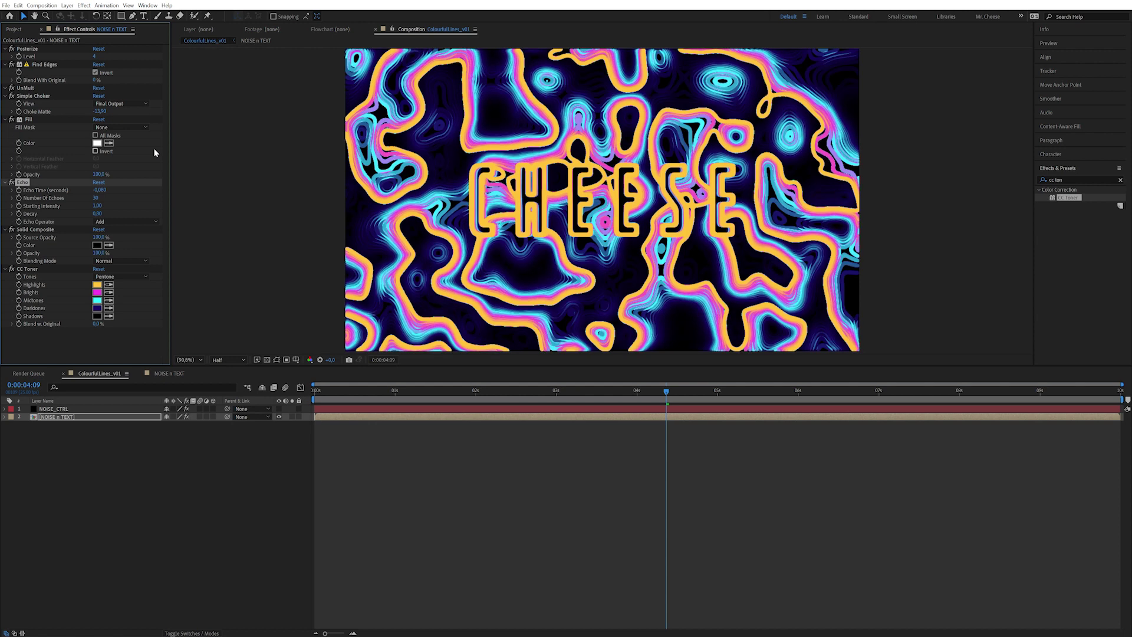
pyautogui.moveTo(657, 391); pyautogui.dragTo(700, 405)
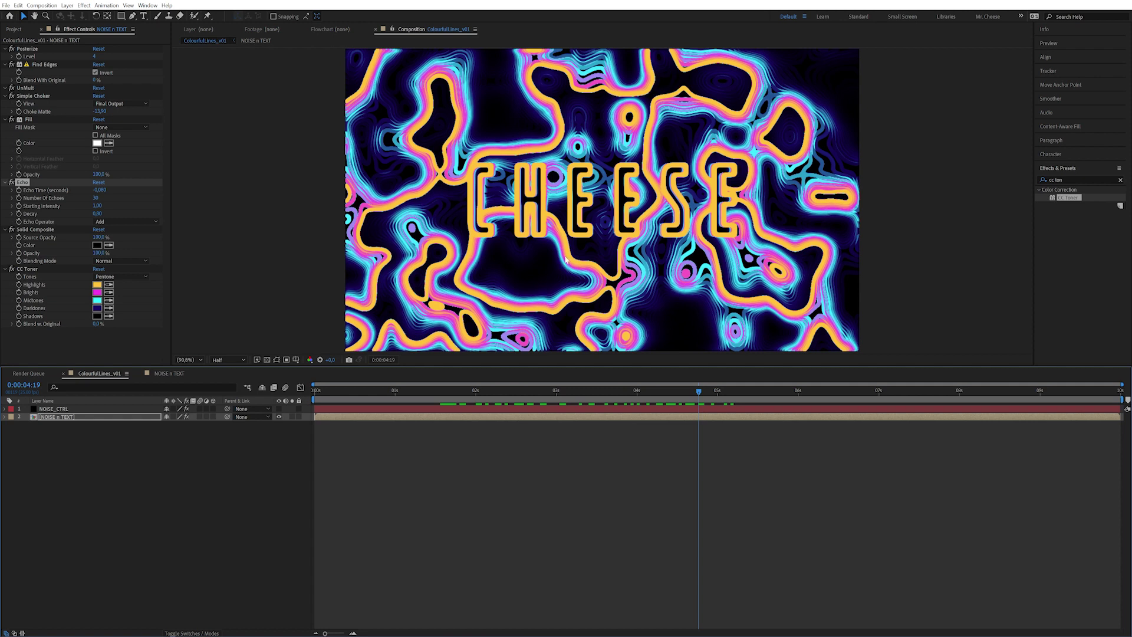
# Reduce NOISE n TEXT's Posterize Level to 3 for coarser contours.
pyautogui.click(82, 409)
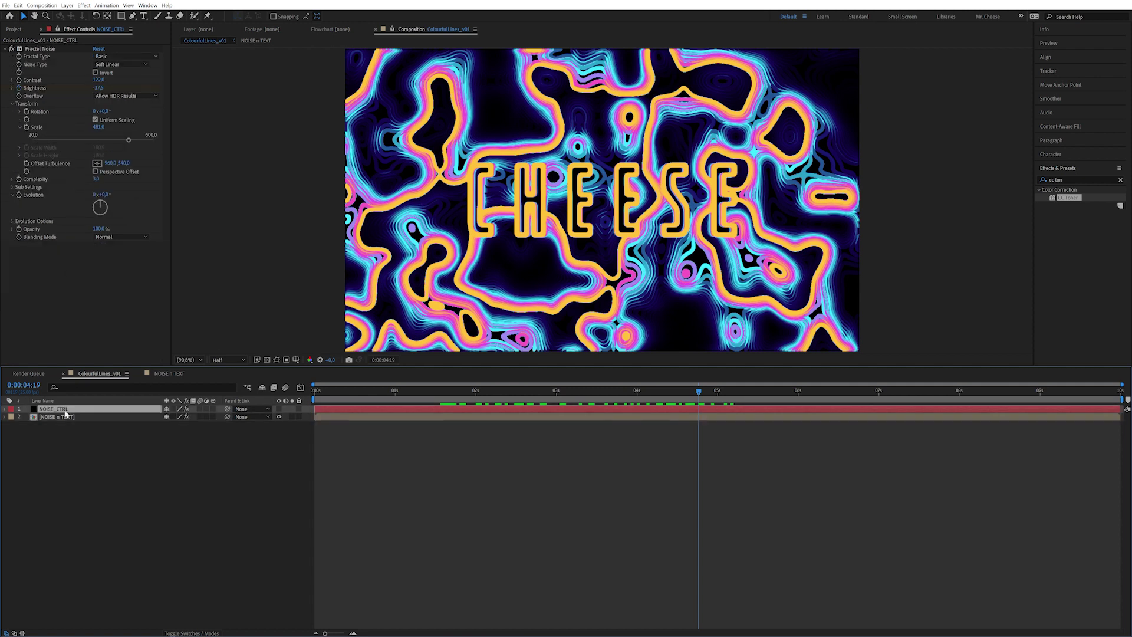
pyautogui.click(69, 417)
pyautogui.click(95, 57)
pyautogui.write('3')
pyautogui.press('Return')
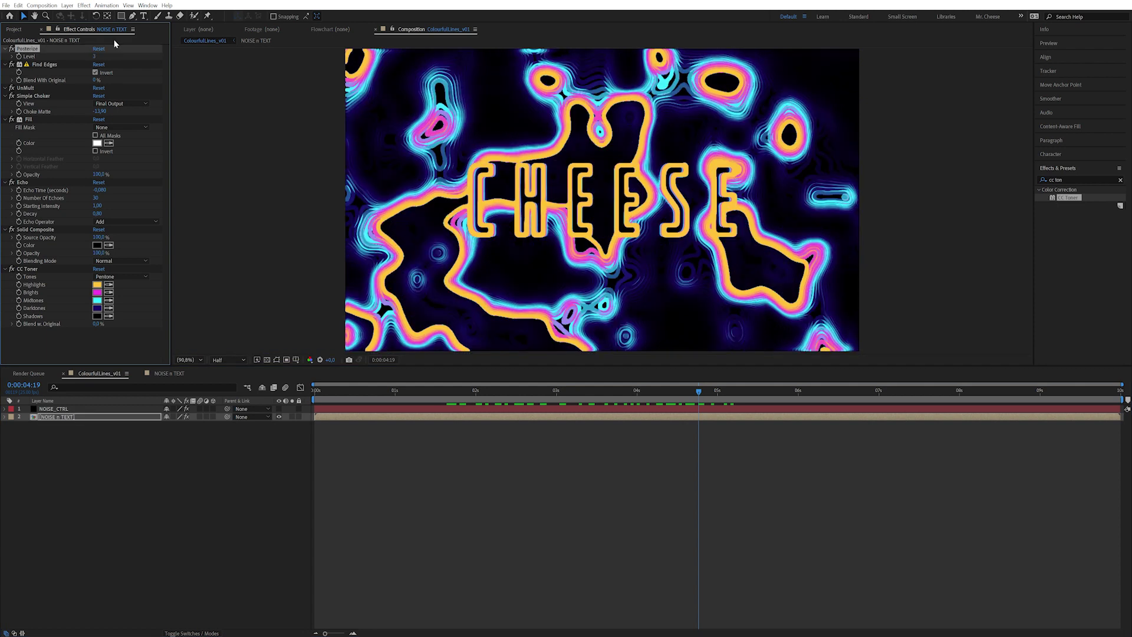
pyautogui.moveTo(576, 397); pyautogui.dragTo(943, 405)
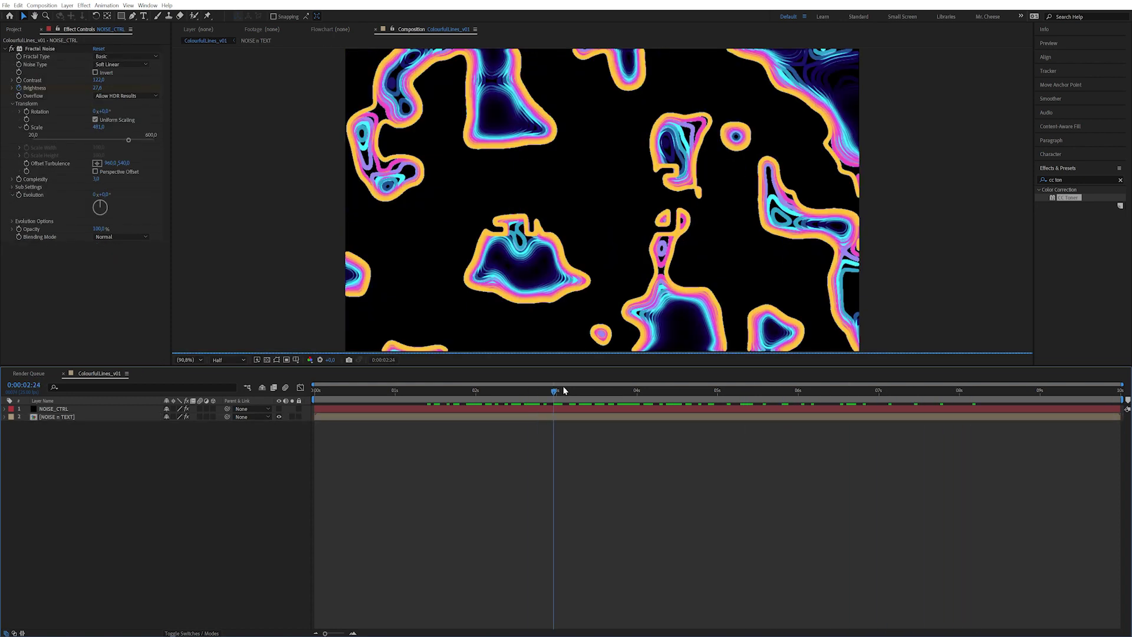
# Duplicate NOISE n TEXT and rename the copy BG.
pyautogui.moveTo(564, 391); pyautogui.dragTo(585, 391)
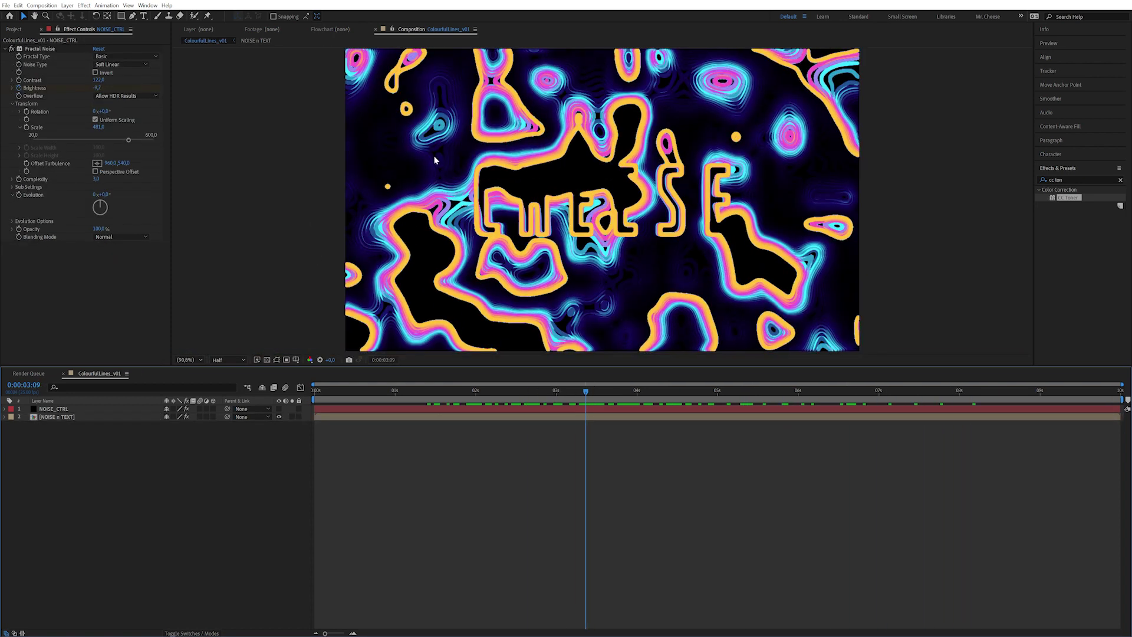
pyautogui.click(82, 417)
pyautogui.hotkey('ctrl', 'd')
pyautogui.click(78, 425)
pyautogui.press('Return')
pyautogui.write('BG')
pyautogui.press('Return')
# Clear BG's effects, solo it, and apply Tint and UnMult.
pyautogui.click(86, 328)
pyautogui.hotkey('ctrl', 'a')
pyautogui.press('Delete')
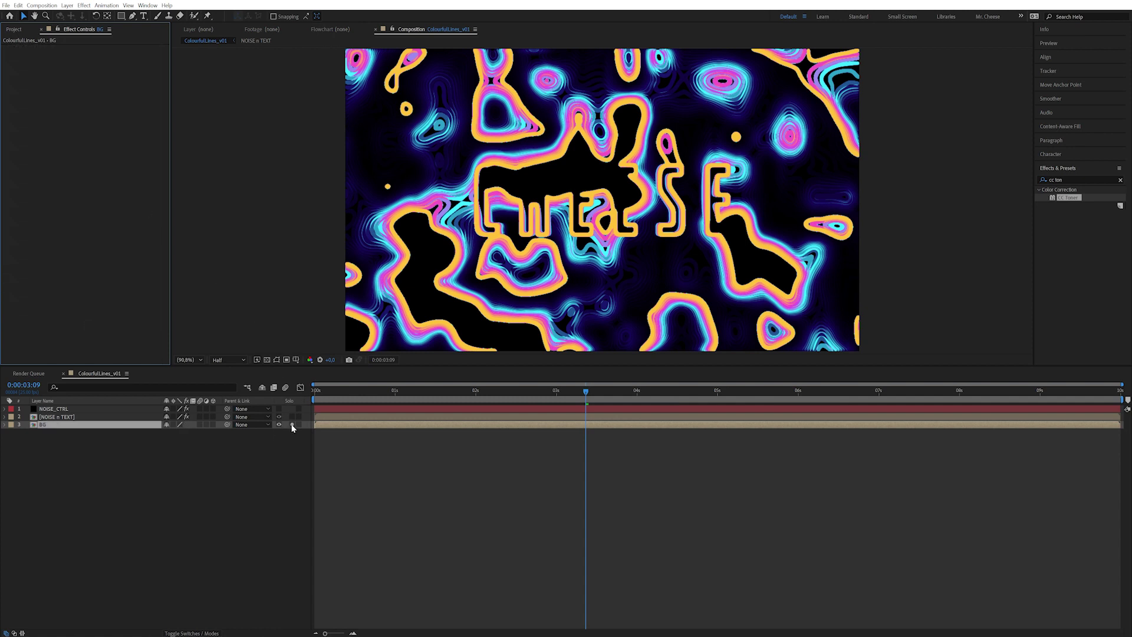
pyautogui.click(292, 424)
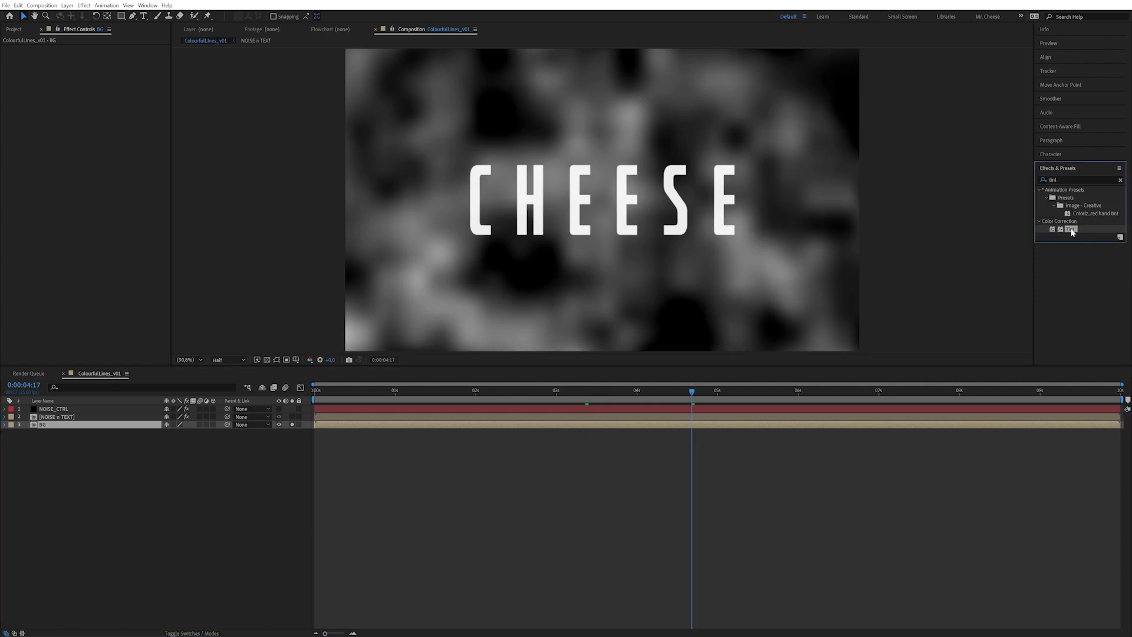
pyautogui.doubleClick(1070, 229)
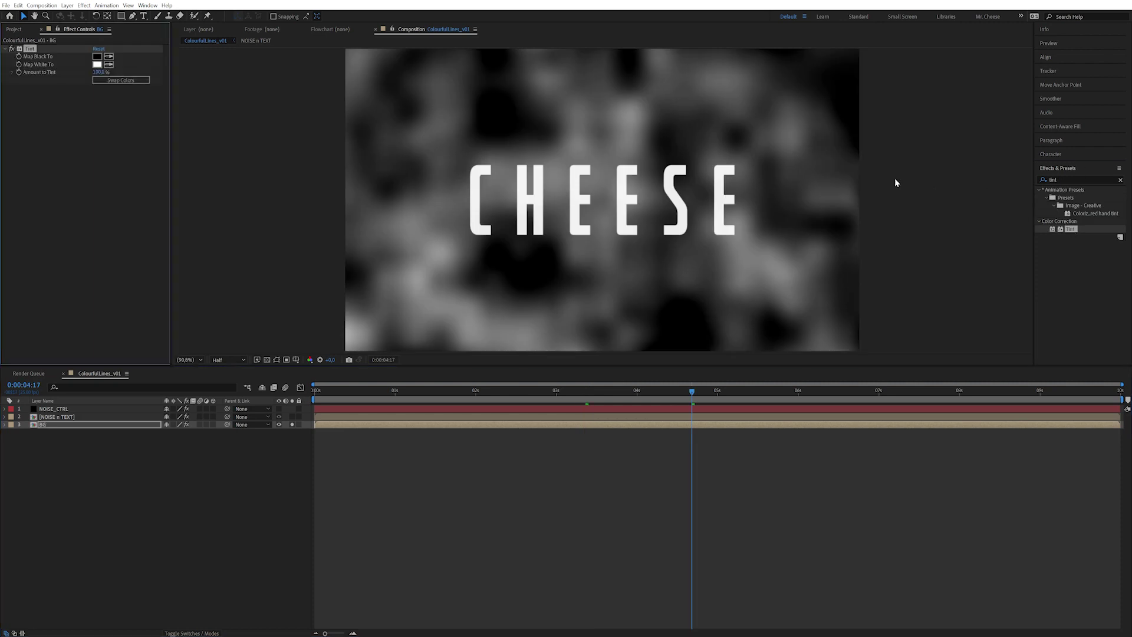
pyautogui.click(1066, 179)
pyautogui.write('unm')
pyautogui.doubleClick(1067, 245)
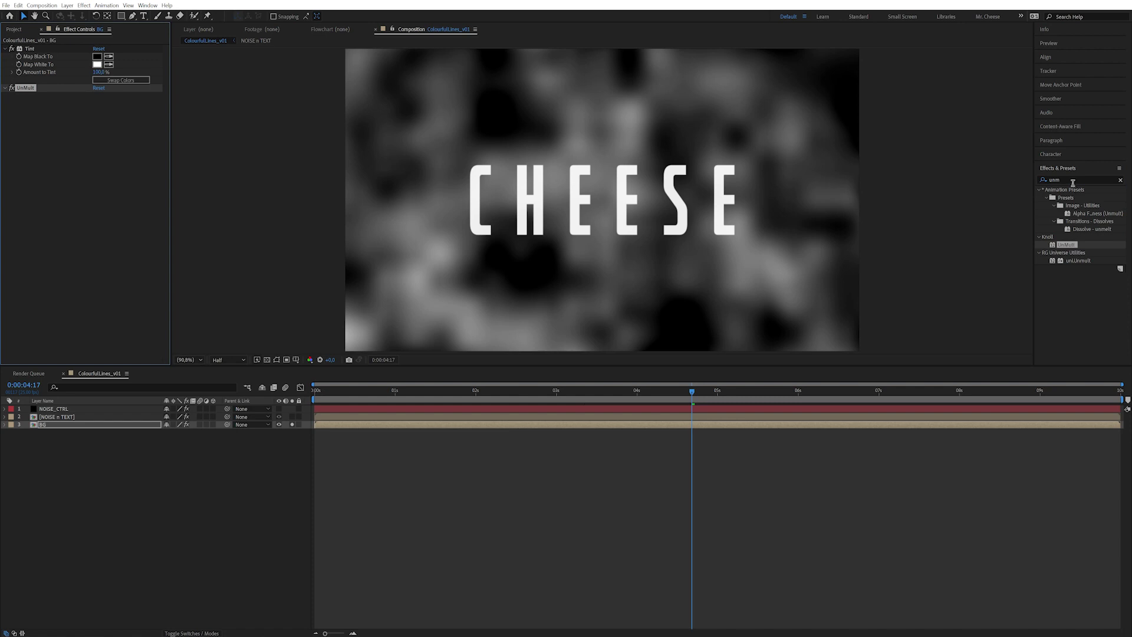
# Add a second Tint to BG mapping white to dark purple, then unsolo it.
pyautogui.write('tin')
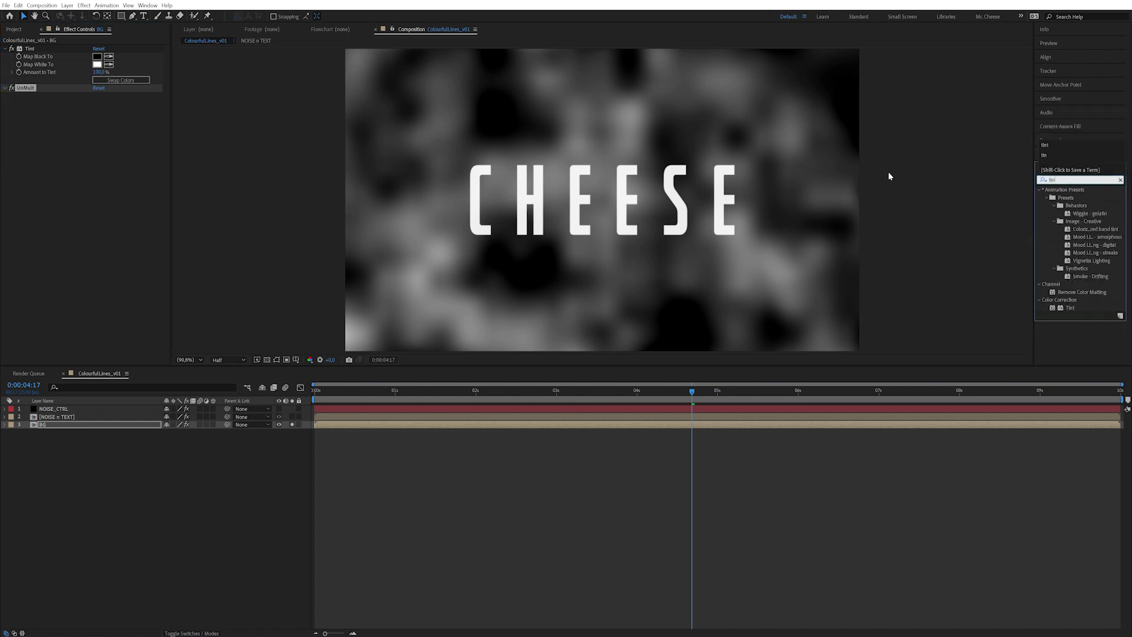
pyautogui.doubleClick(1069, 308)
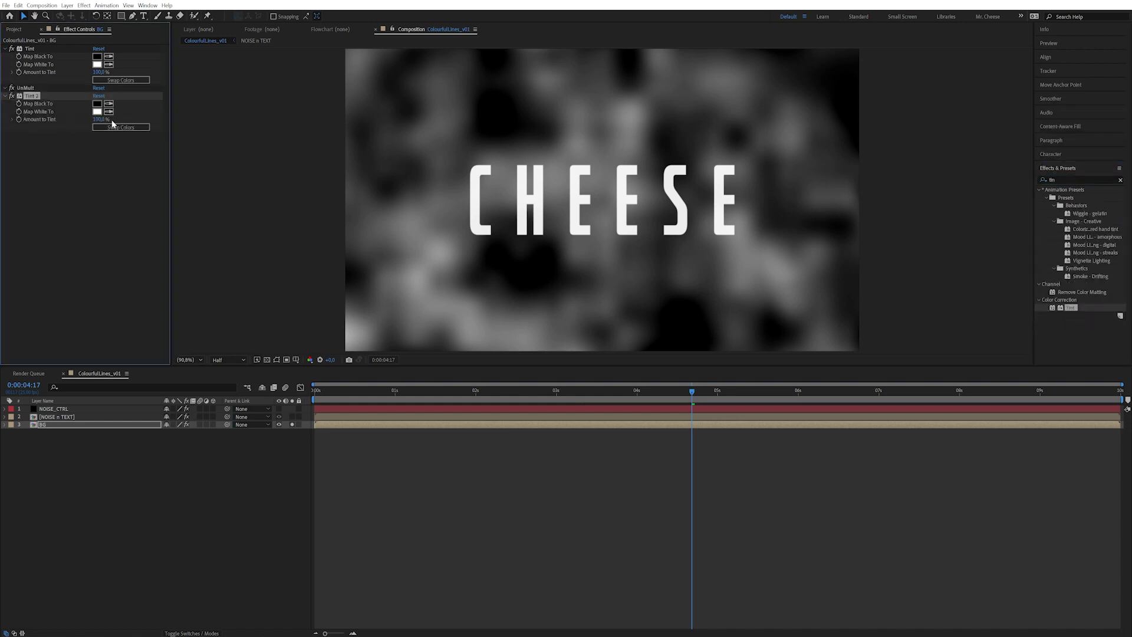
pyautogui.click(97, 112)
pyautogui.click(224, 232)
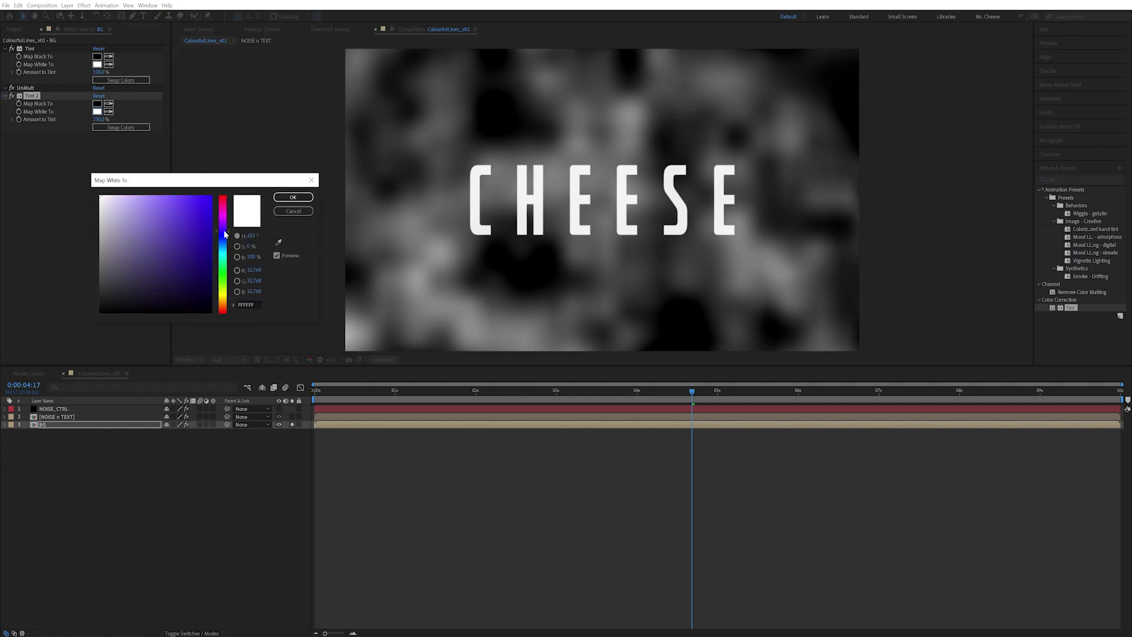
pyautogui.moveTo(206, 282); pyautogui.dragTo(211, 270)
pyautogui.click(293, 197)
pyautogui.moveTo(379, 390); pyautogui.dragTo(598, 384)
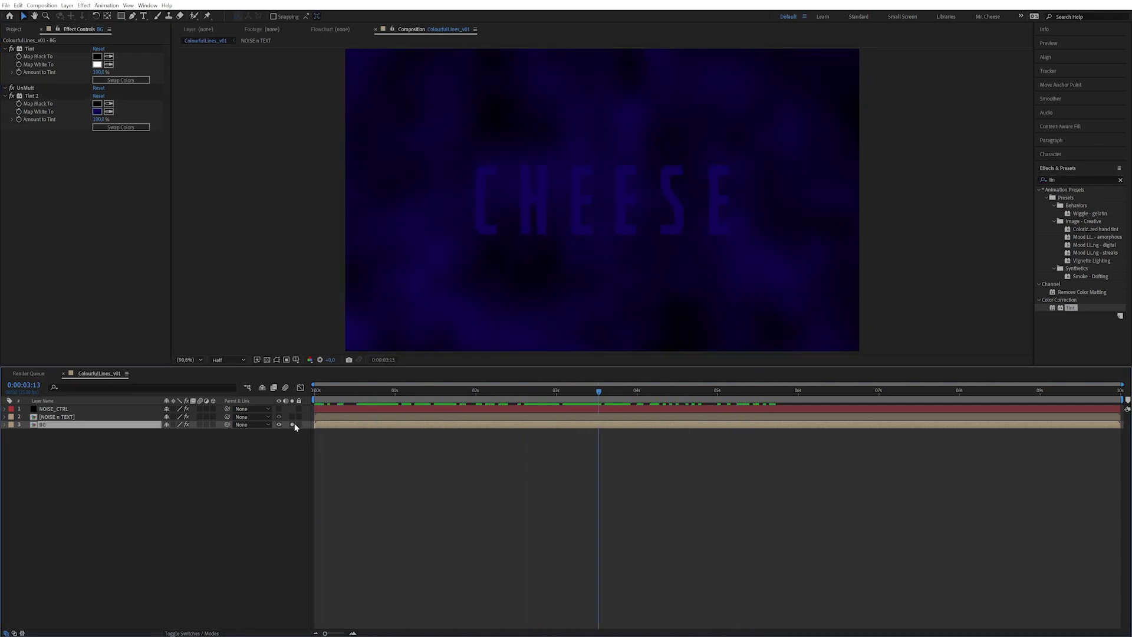
pyautogui.click(293, 425)
pyautogui.click(59, 417)
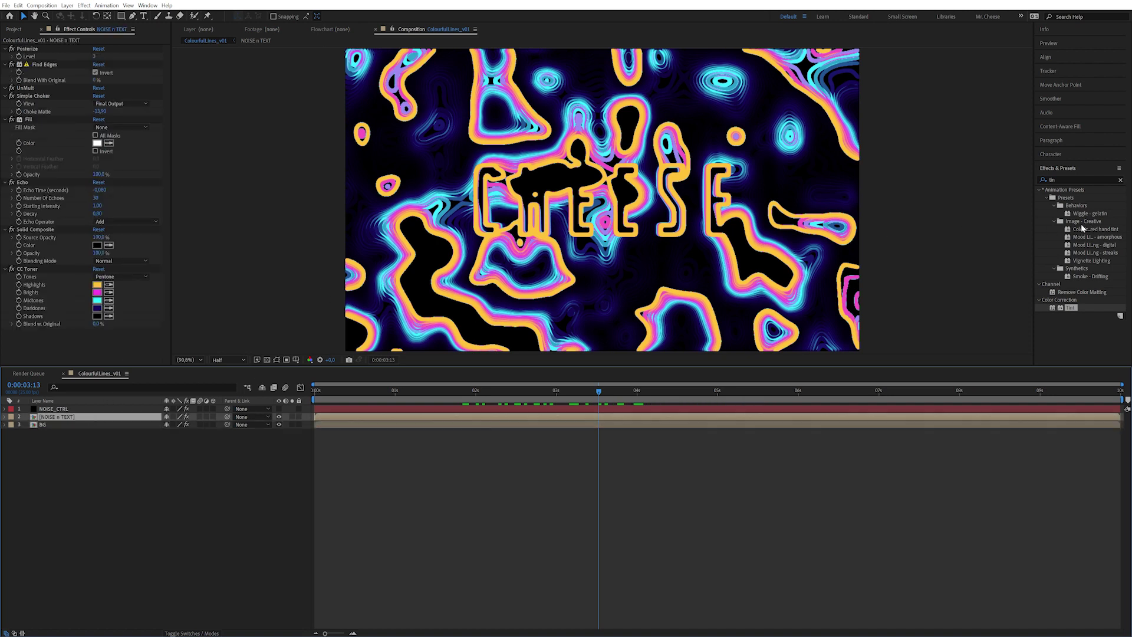
# Apply UnMult to NOISE n TEXT so its dark areas turn transparent.
pyautogui.click(1062, 180)
pyautogui.write('unm')
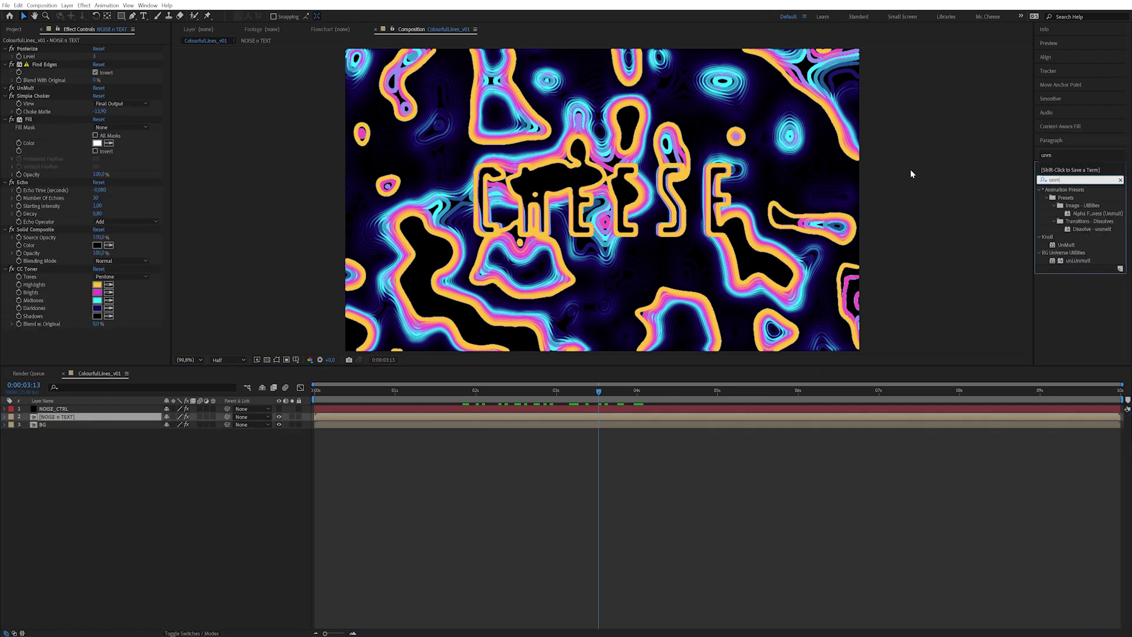
pyautogui.doubleClick(1066, 244)
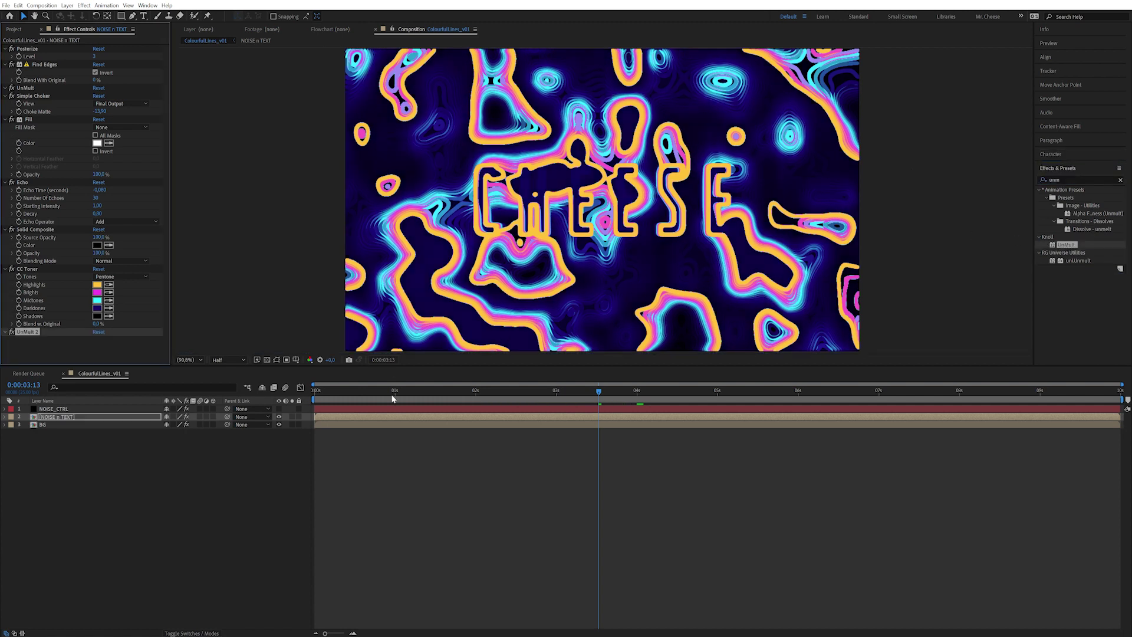
pyautogui.moveTo(391, 387); pyautogui.dragTo(759, 374)
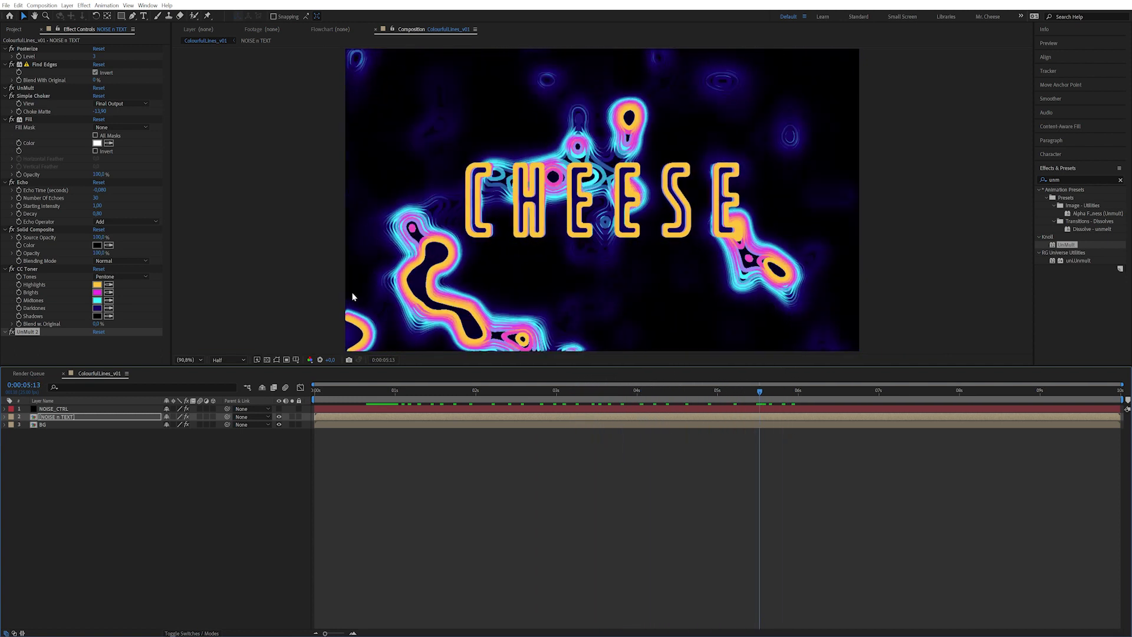
# Swap Colors on BG's first Tint for a blue-purple backdrop.
pyautogui.click(89, 424)
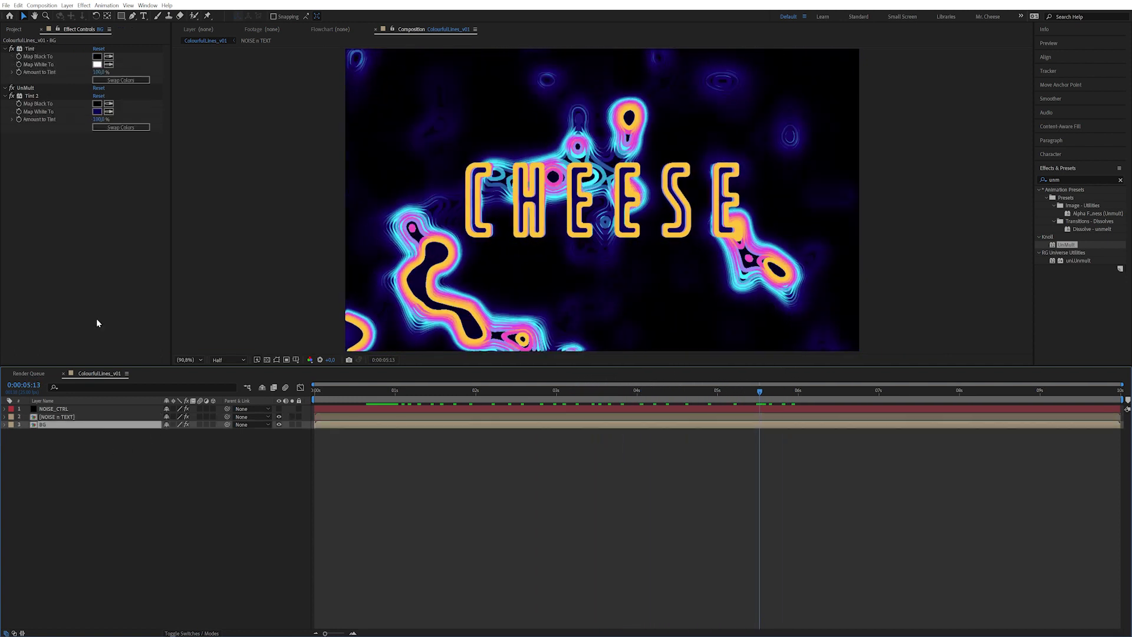
pyautogui.click(112, 80)
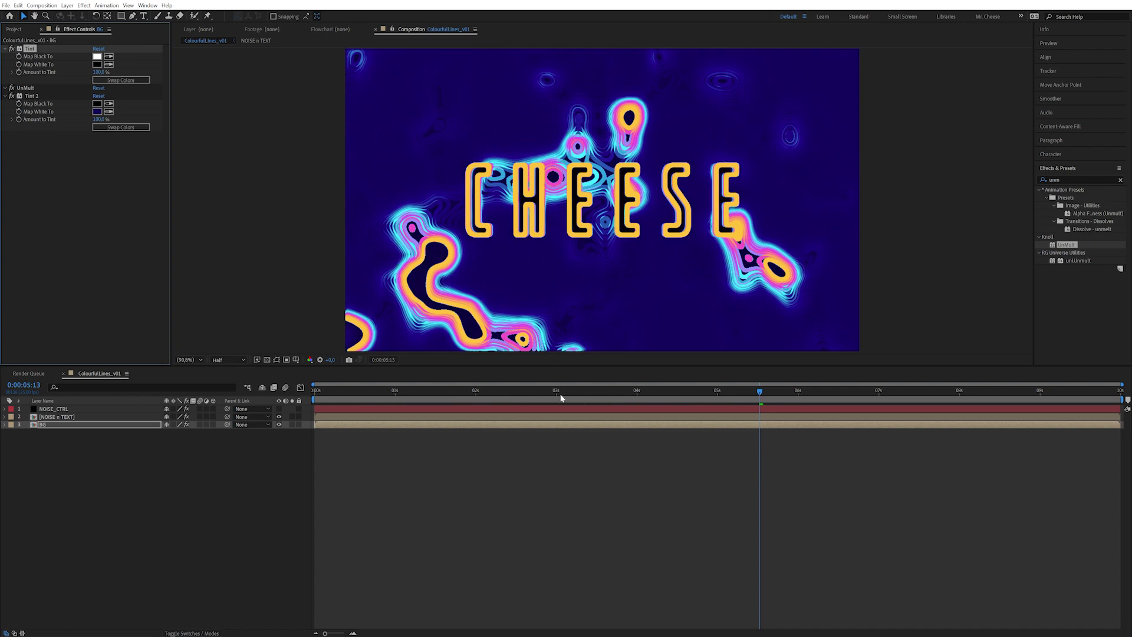
pyautogui.moveTo(560, 399); pyautogui.dragTo(708, 392)
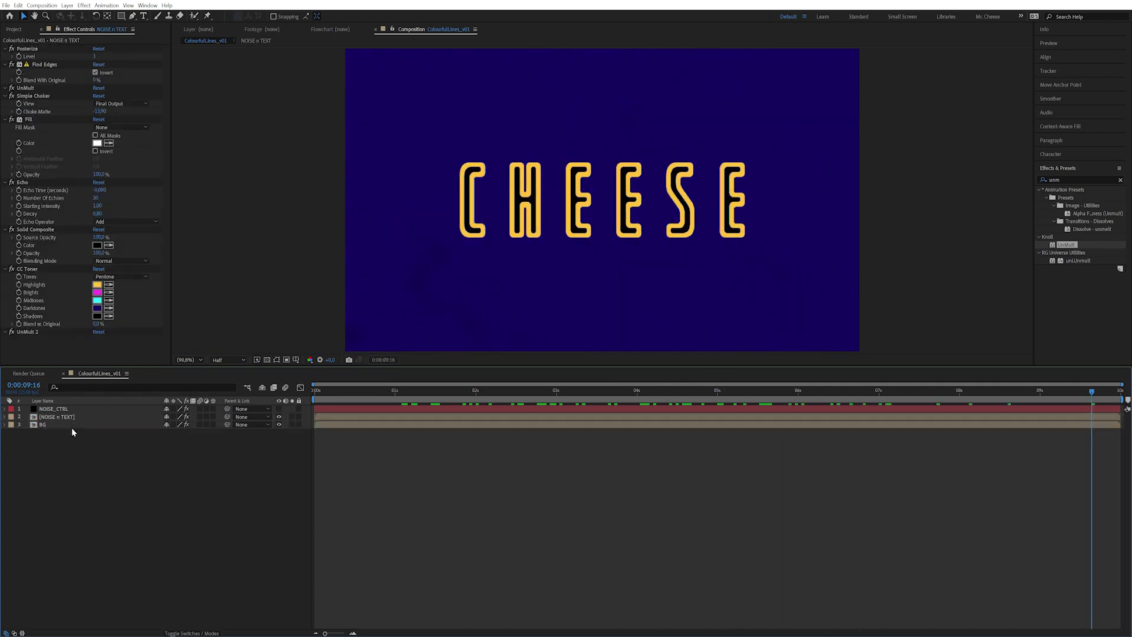
# Duplicate NOISE n TEXT and turn off Find Edges on the copy for solid letters.
pyautogui.click(101, 420)
pyautogui.hotkey('ctrl', 'd')
pyautogui.click(26, 233)
pyautogui.hotkey('ctrl', 'a')
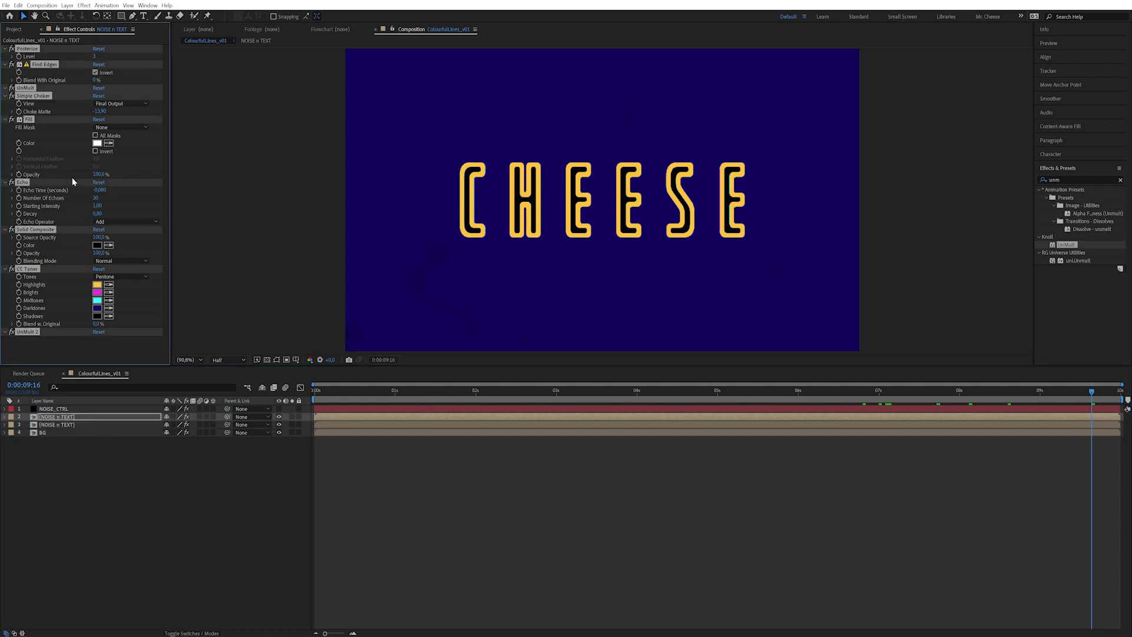
pyautogui.hotkey('ctrl', '`')
pyautogui.click(9, 124)
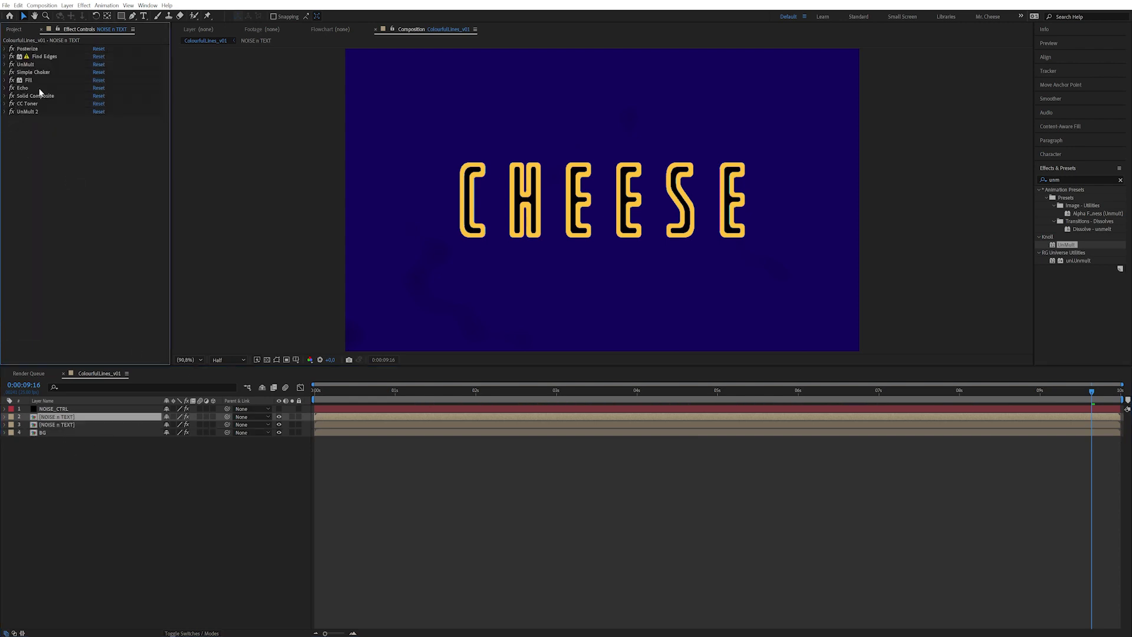
pyautogui.click(12, 56)
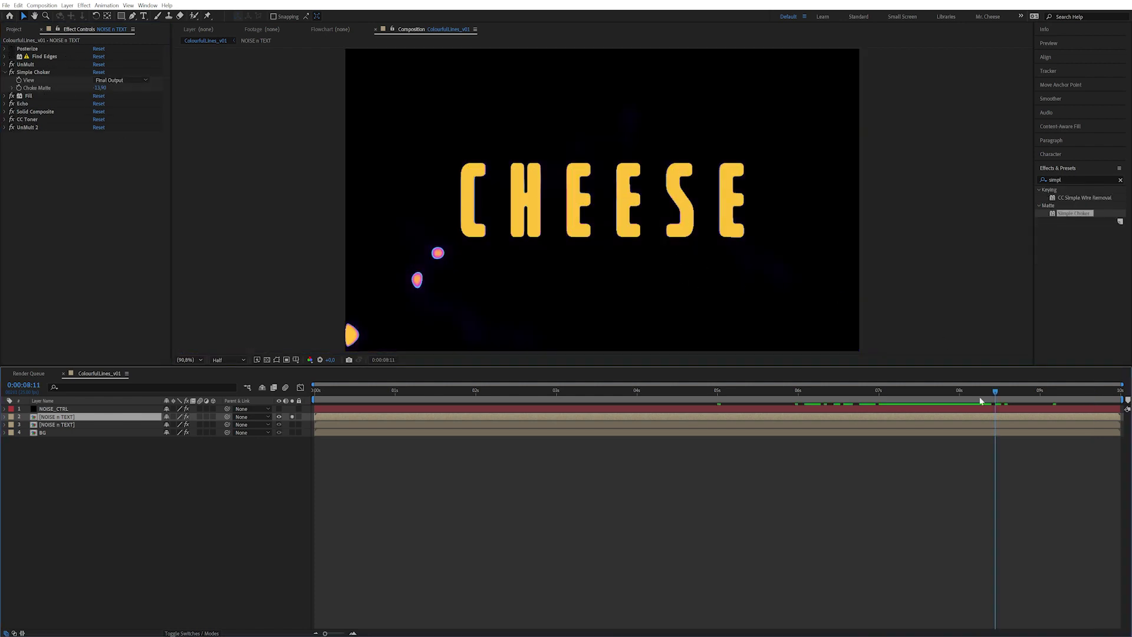
# Rename the copied layer TEXT and preview the filled lettering.
pyautogui.press('pagedown')
pyautogui.press('pagedown')
pyautogui.press('pagedown')
pyautogui.press('pagedown')
pyautogui.press('Return')
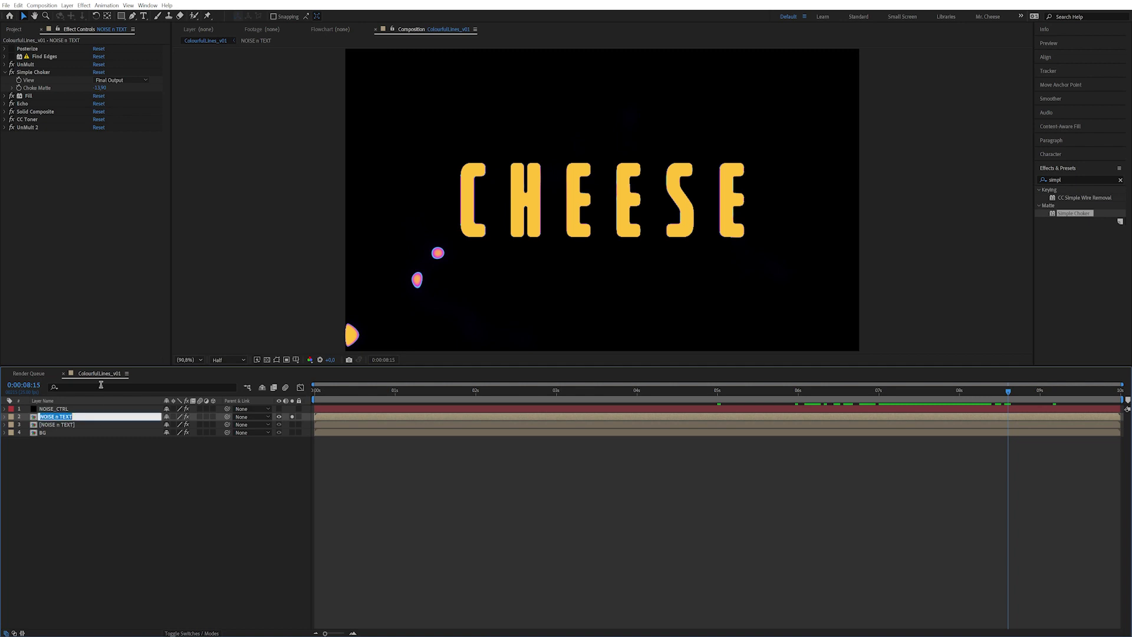
pyautogui.write('TEX')
pyautogui.press('BackSpace')
pyautogui.press('Return')
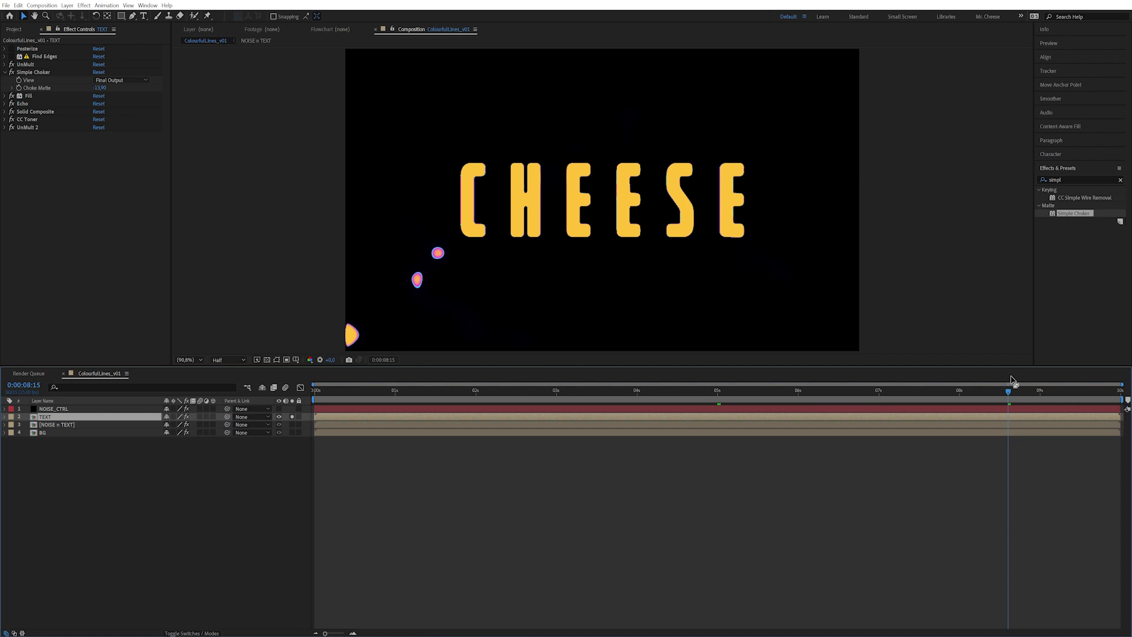
pyautogui.moveTo(1010, 383); pyautogui.dragTo(1021, 404)
# Unsolo TEXT and compare the outlined layer's visibility on and off.
pyautogui.click(293, 417)
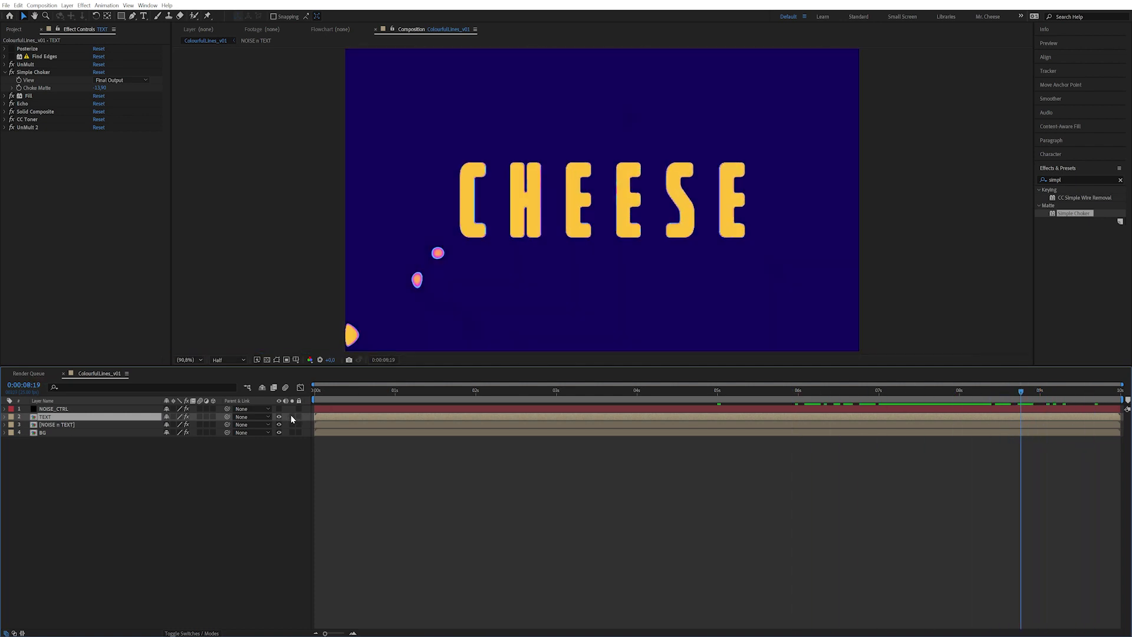
pyautogui.click(278, 422)
pyautogui.click(278, 422)
pyautogui.click(279, 422)
pyautogui.click(279, 418)
pyautogui.moveTo(1002, 398); pyautogui.dragTo(817, 390)
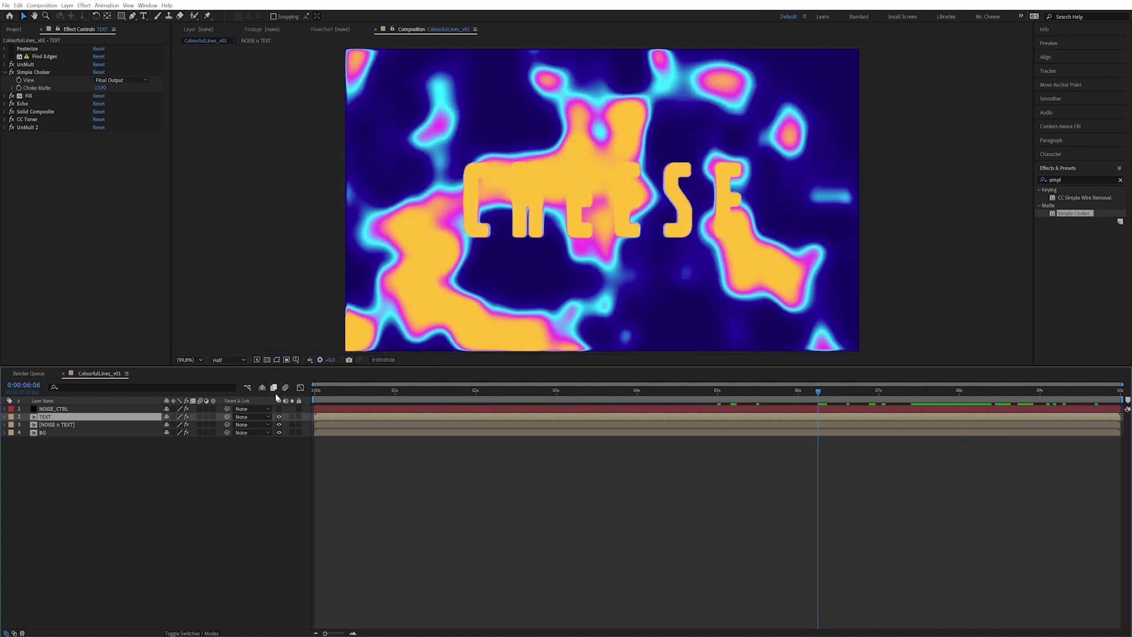
# Leave the TEXT layer hidden so CHEESE shows as outlines, ending near 8 seconds.
pyautogui.click(279, 416)
pyautogui.click(279, 417)
pyautogui.click(279, 417)
pyautogui.hotkey('ctrl', 'shift', 'a')
pyautogui.click(279, 417)
pyautogui.click(279, 416)
pyautogui.click(289, 417)
pyautogui.click(849, 391)
pyautogui.click(983, 393)
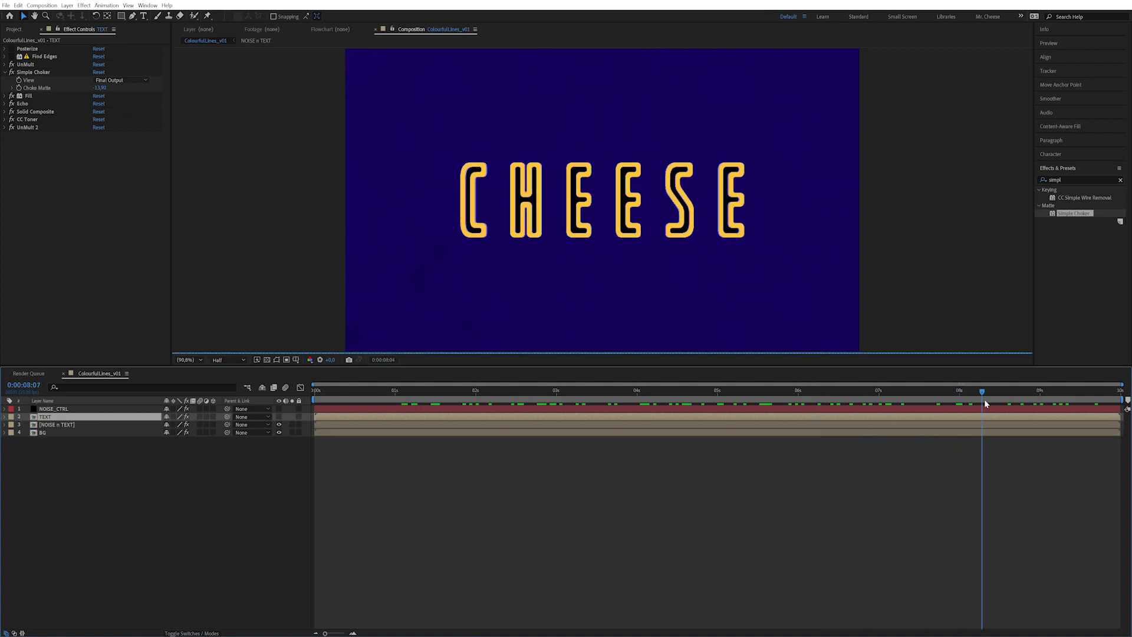
# Apply Extract to the TEXT layer, solo it, and raise the black point to 234 to remove stray dots.
pyautogui.click(1075, 181)
pyautogui.write('ext')
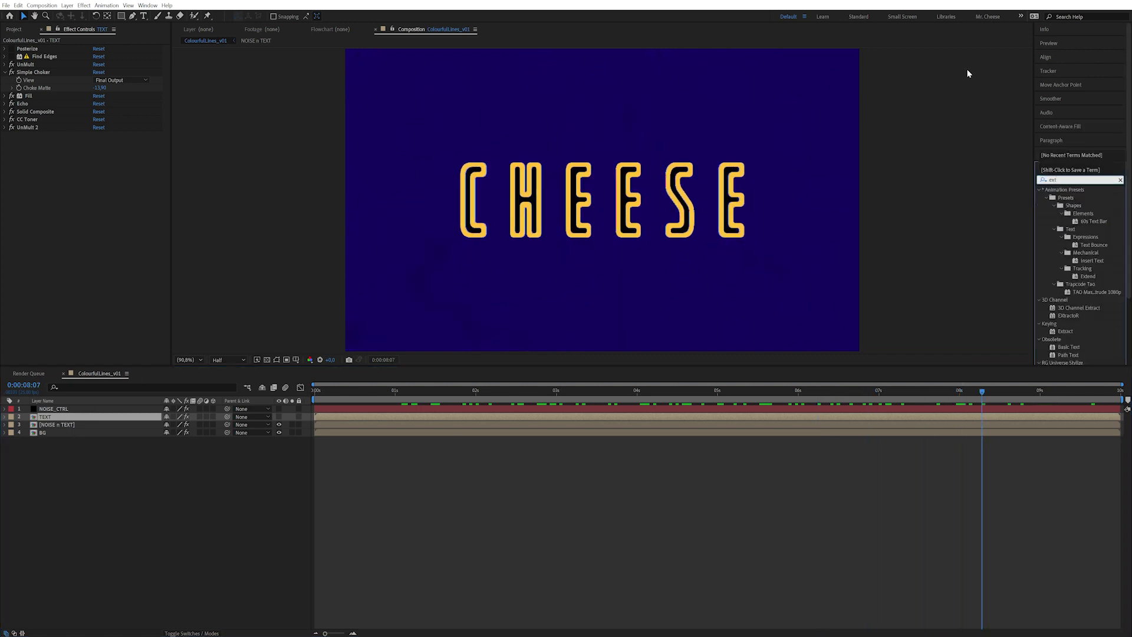
pyautogui.write('rac')
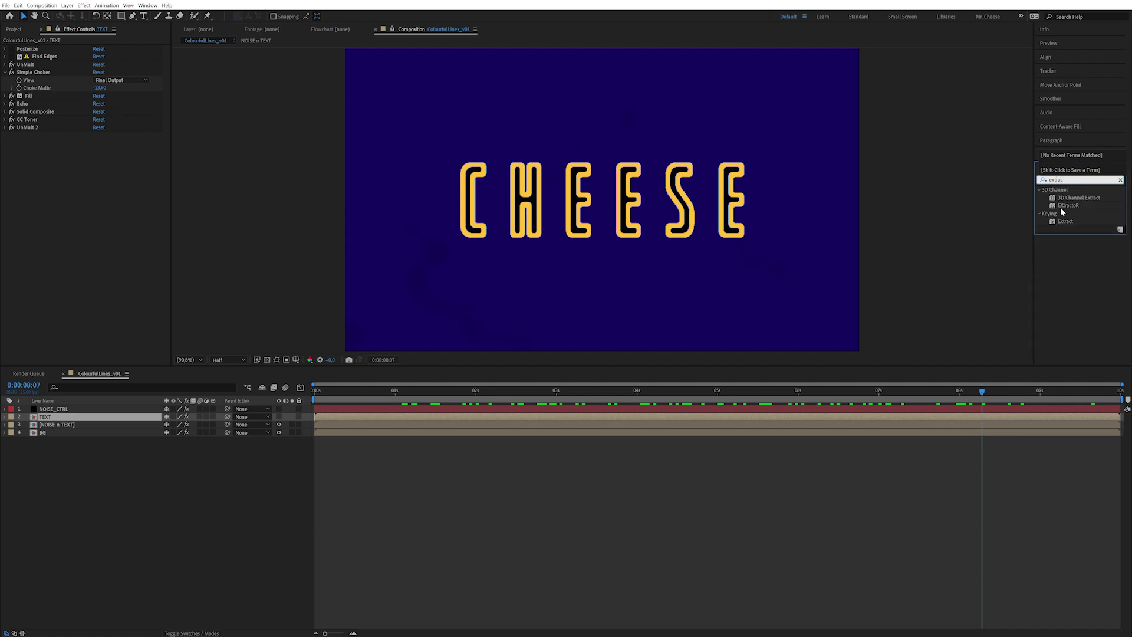
pyautogui.moveTo(1061, 219); pyautogui.dragTo(72, 63)
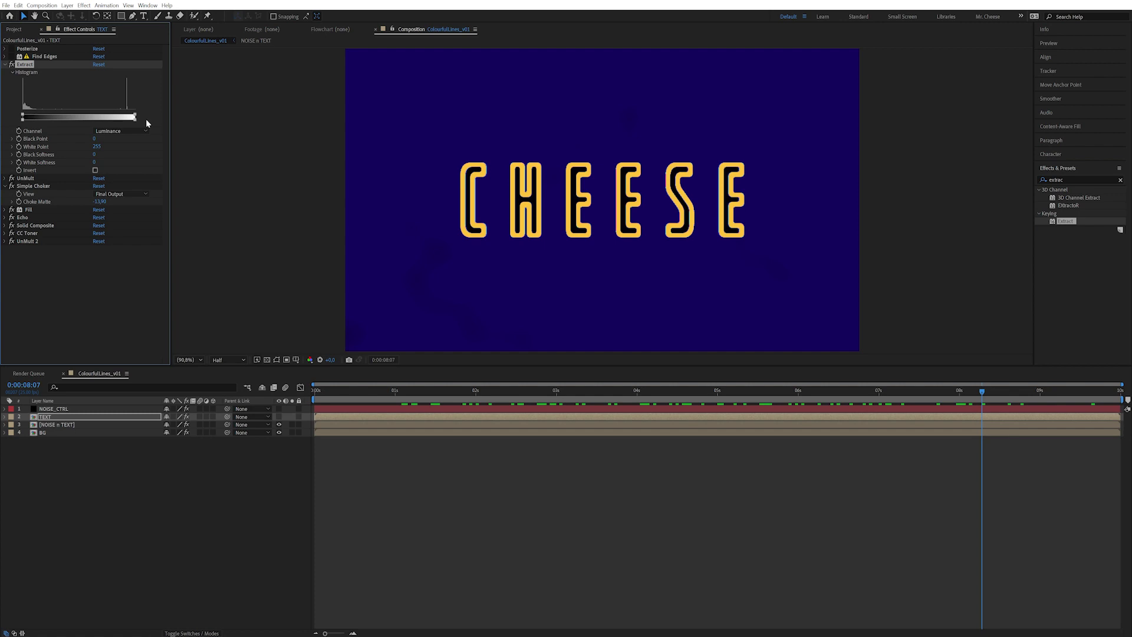
pyautogui.click(292, 416)
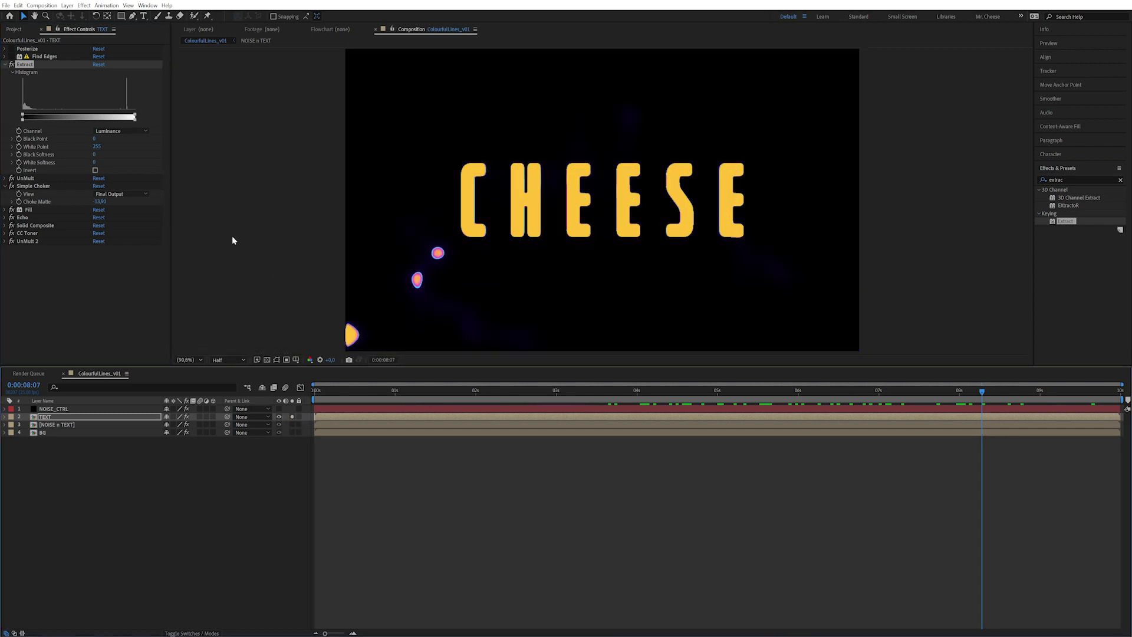
pyautogui.moveTo(22, 116); pyautogui.dragTo(121, 121)
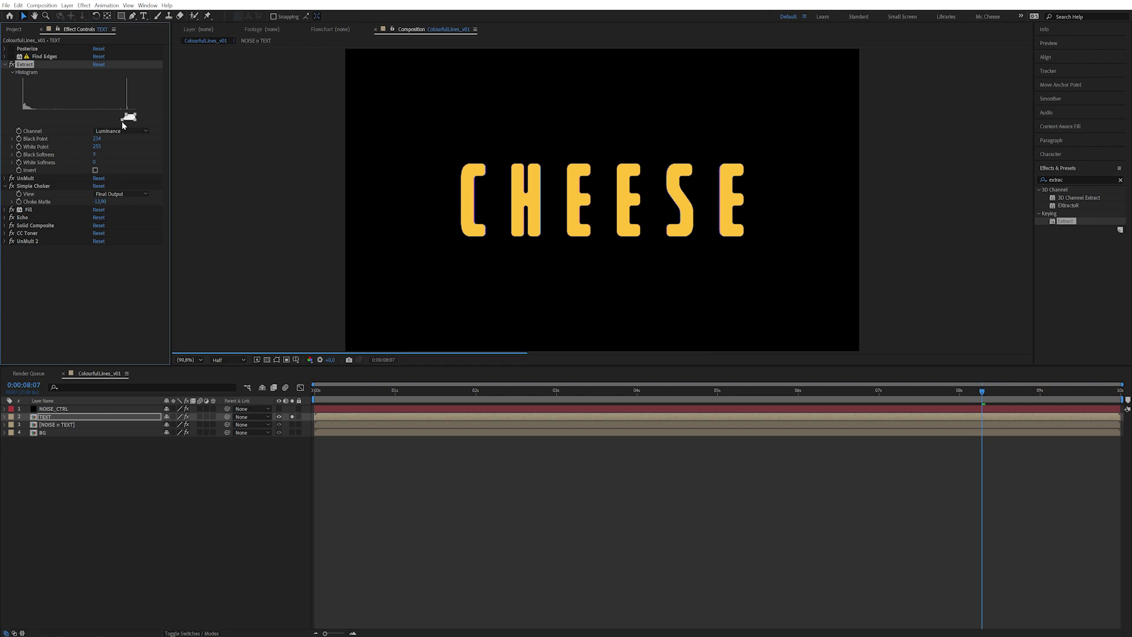
pyautogui.moveTo(986, 391); pyautogui.dragTo(963, 399)
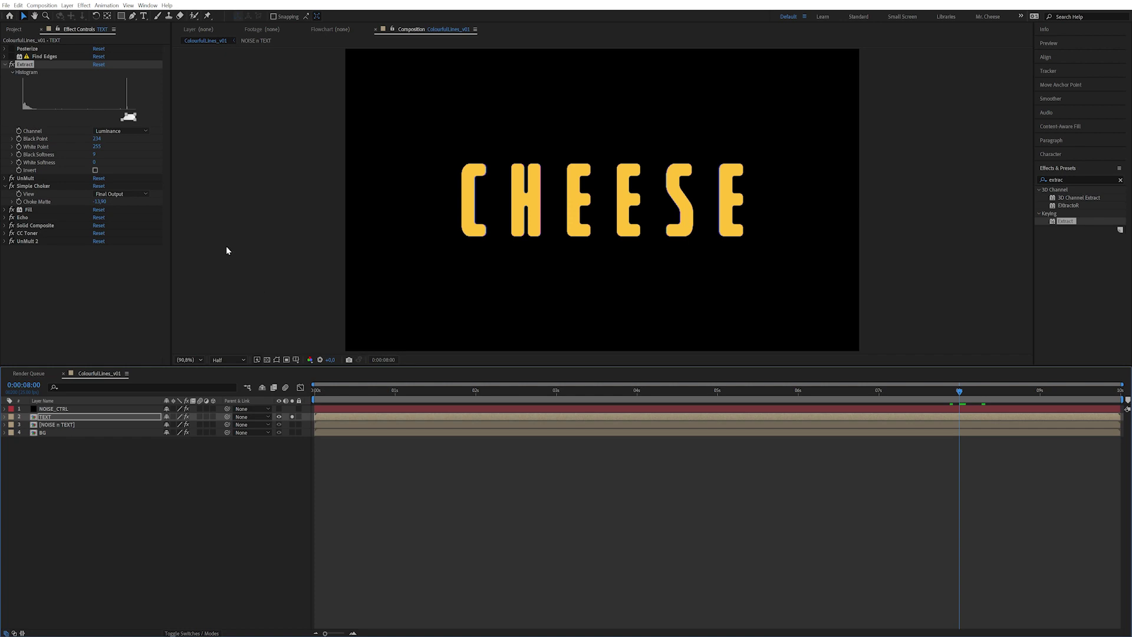
# Raise Simple Choker's Choke Matte just before 5 seconds so CHEESE grows in later, then unsolo TEXT.
pyautogui.click(20, 203)
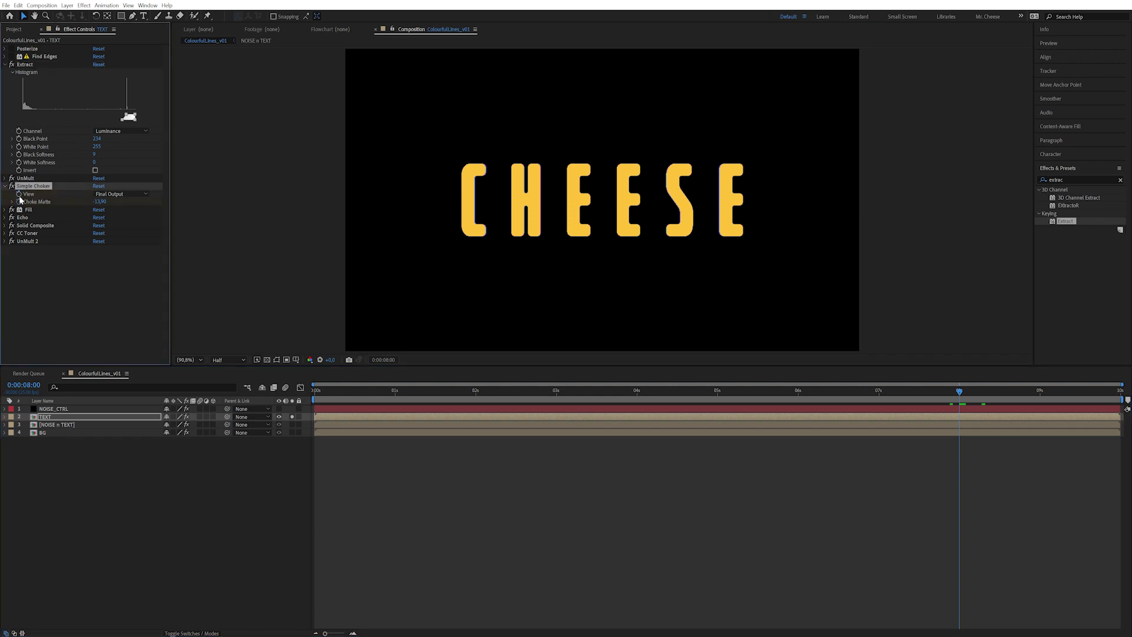
pyautogui.click(901, 392)
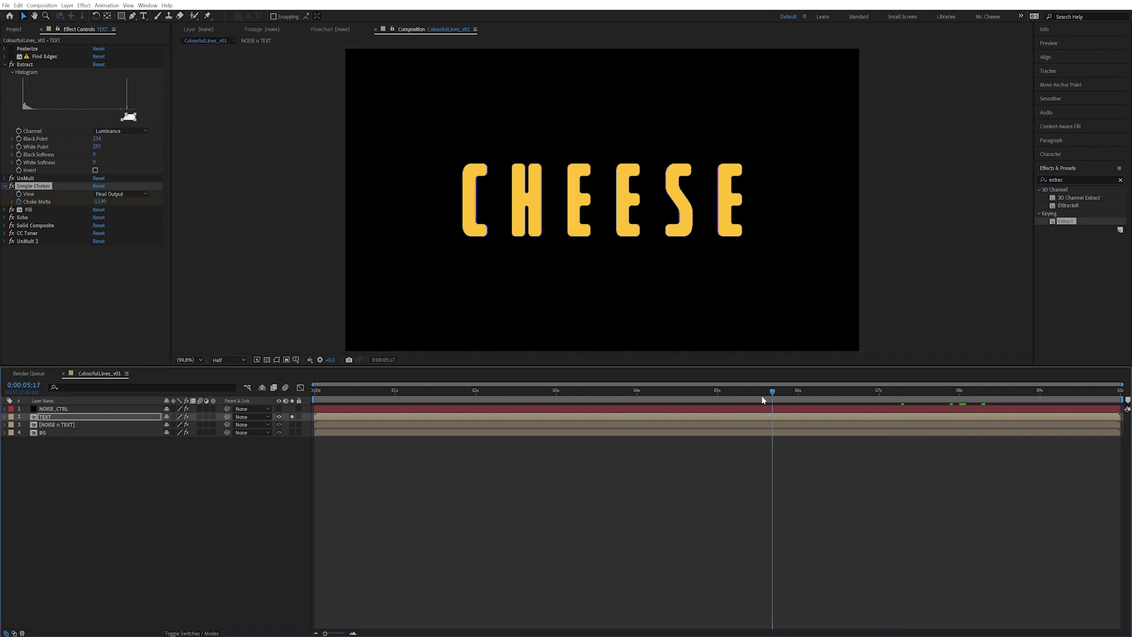
pyautogui.moveTo(720, 397); pyautogui.dragTo(711, 394)
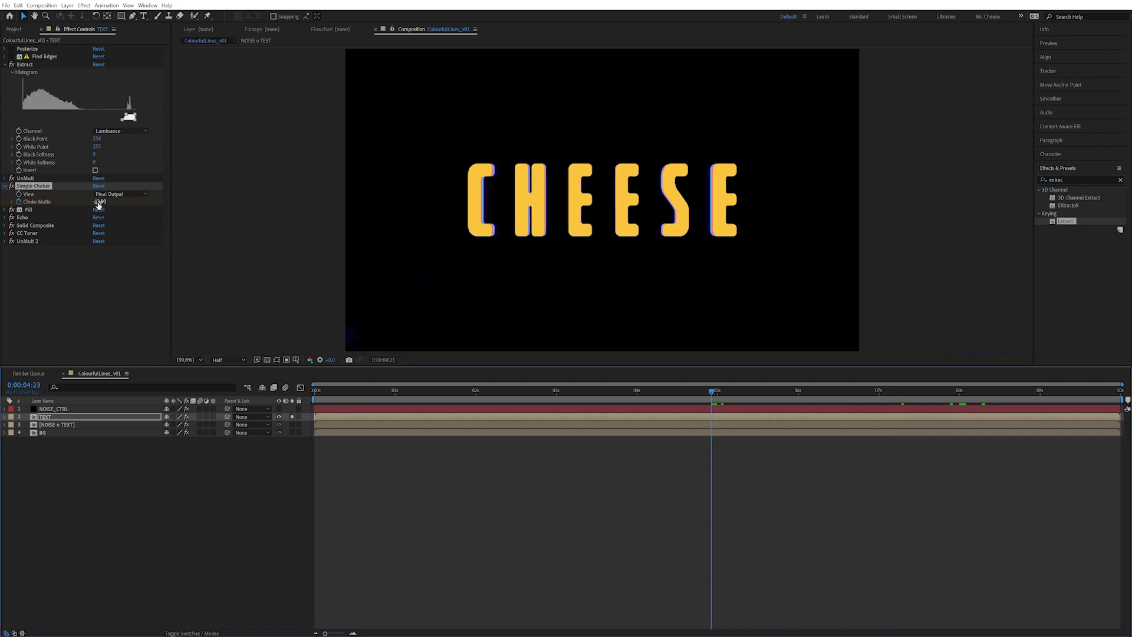
pyautogui.moveTo(99, 202); pyautogui.dragTo(135, 195)
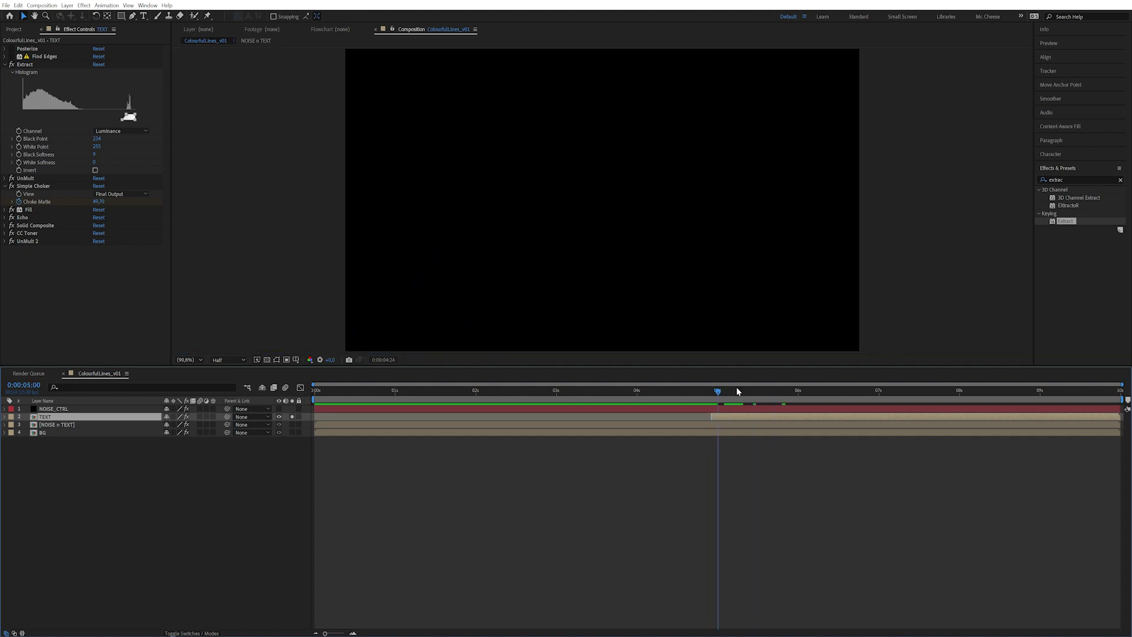
pyautogui.moveTo(775, 396); pyautogui.dragTo(1079, 397)
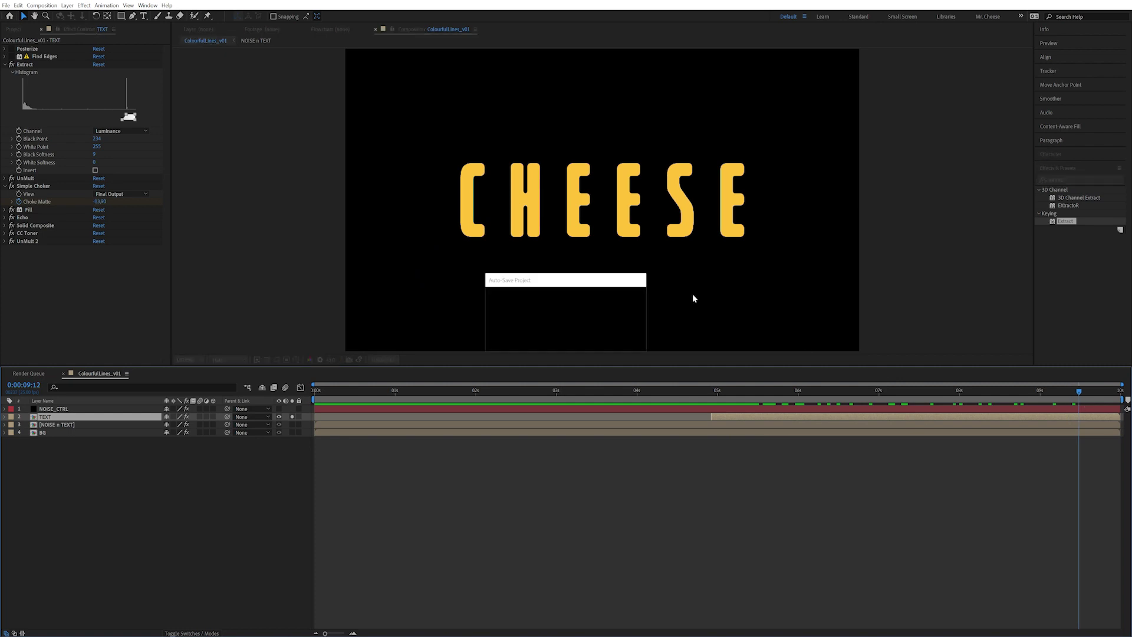
pyautogui.click(292, 417)
# Preview CHEESE filling in among the contours from about 3 seconds, stopping near 5 seconds.
pyautogui.moveTo(769, 394); pyautogui.dragTo(538, 399)
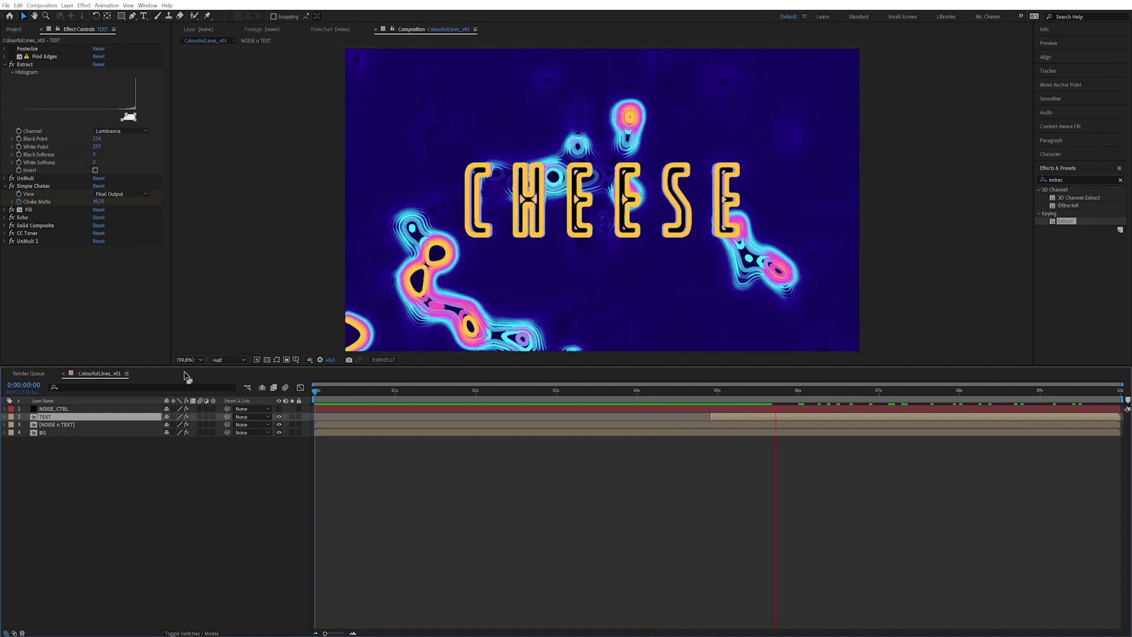
pyautogui.moveTo(671, 396); pyautogui.dragTo(708, 396)
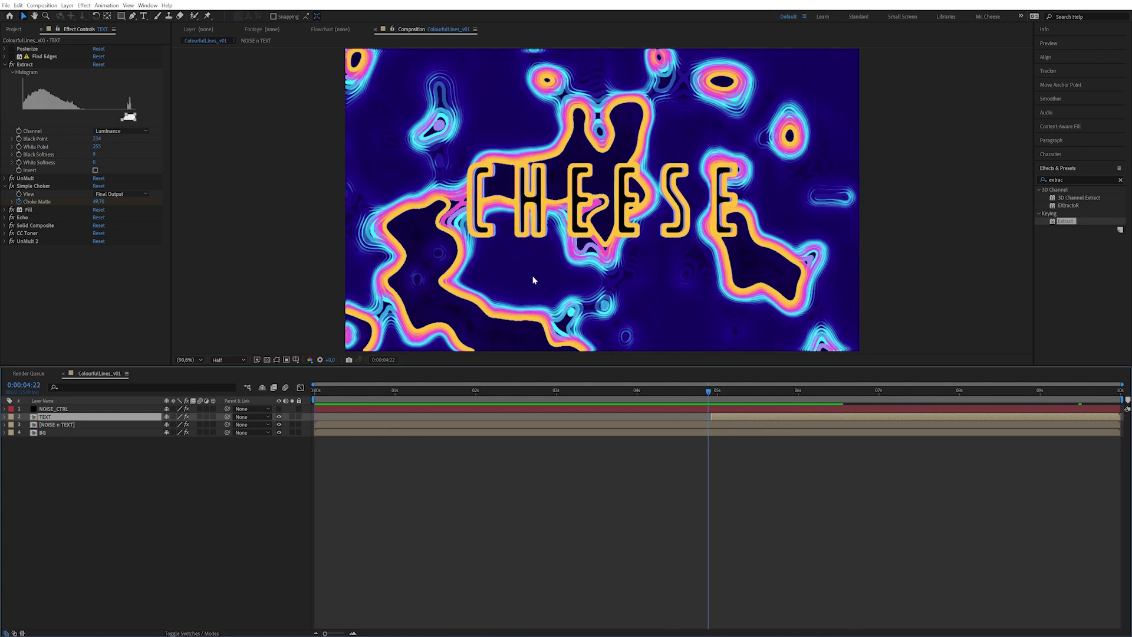
# Switch off the CC Toner effect on the NOISE n TEXT layer.
pyautogui.click(86, 425)
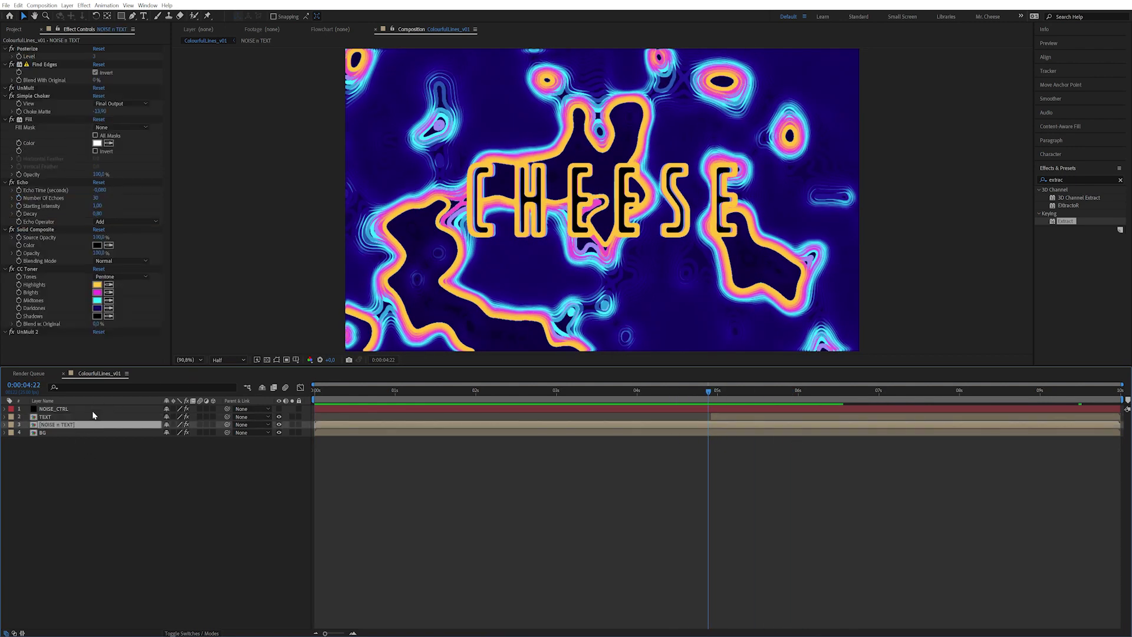
pyautogui.click(26, 269)
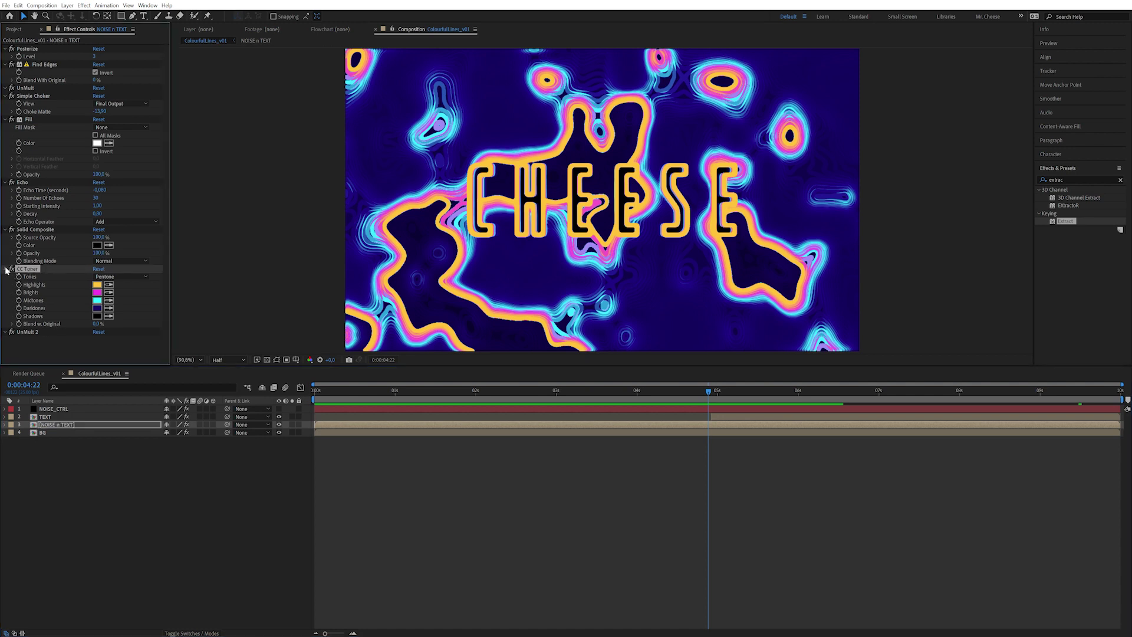
pyautogui.click(12, 269)
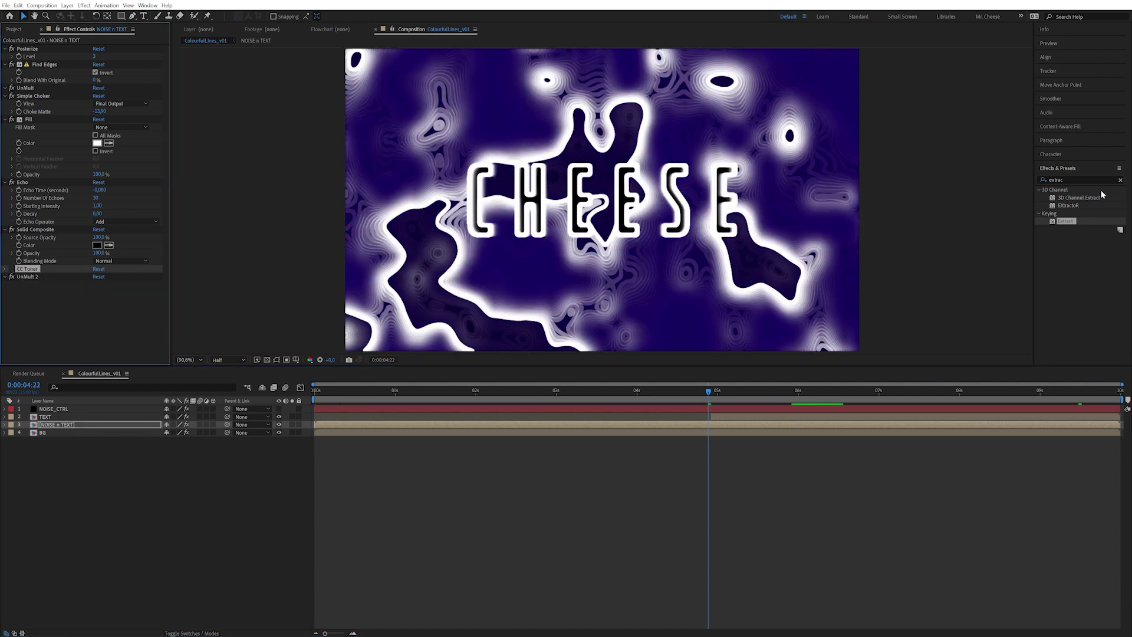
# Add Colorama to NOISE n TEXT and set its Output Cycle preset palette to Fire.
pyautogui.click(1082, 178)
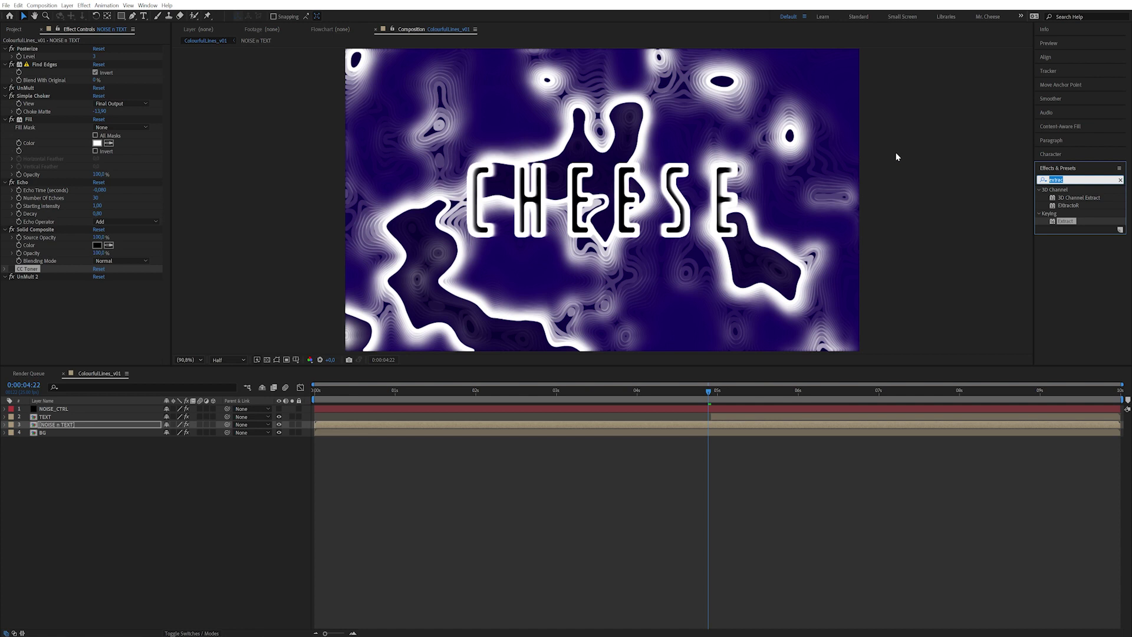
pyautogui.write('colora')
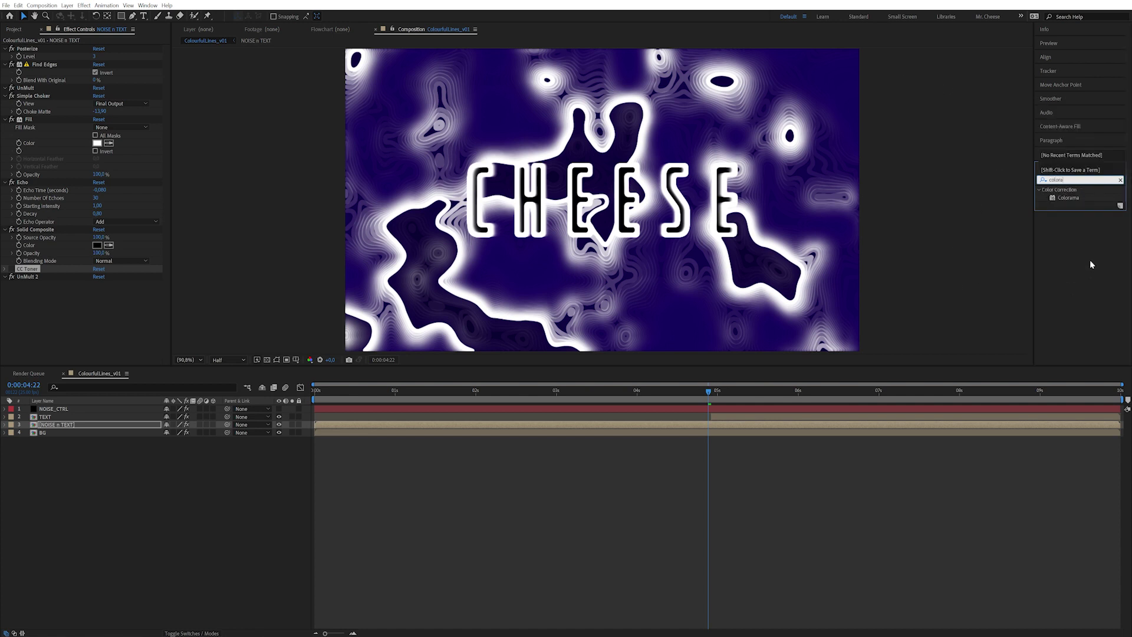
pyautogui.moveTo(1068, 197); pyautogui.dragTo(125, 255)
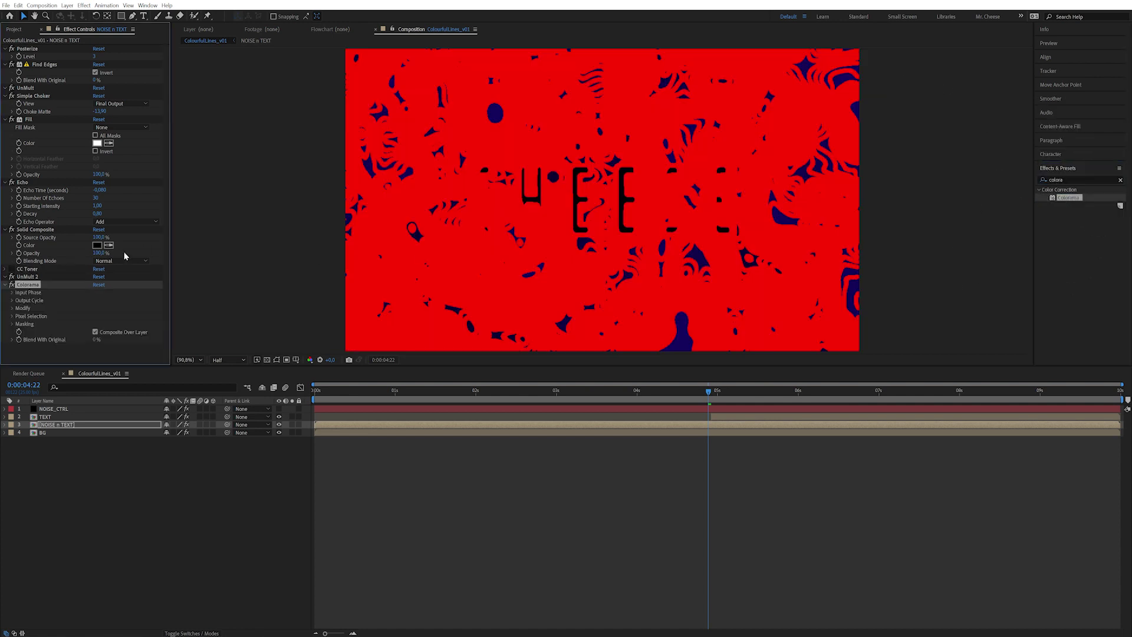
pyautogui.click(12, 300)
pyautogui.scroll(-5, 115, 257)
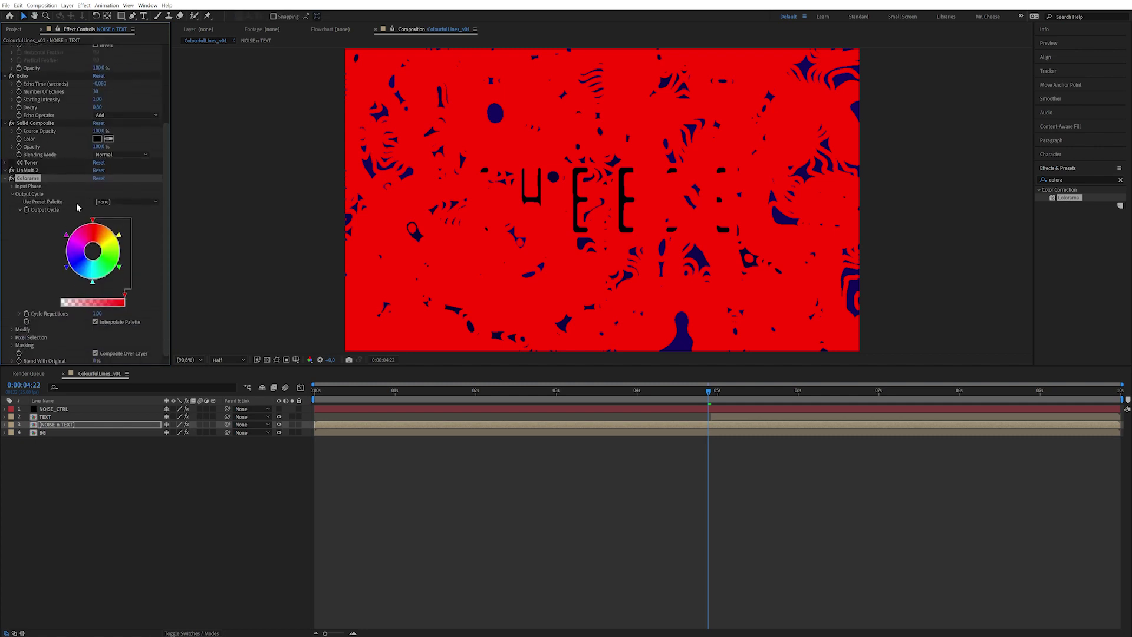
pyautogui.click(114, 204)
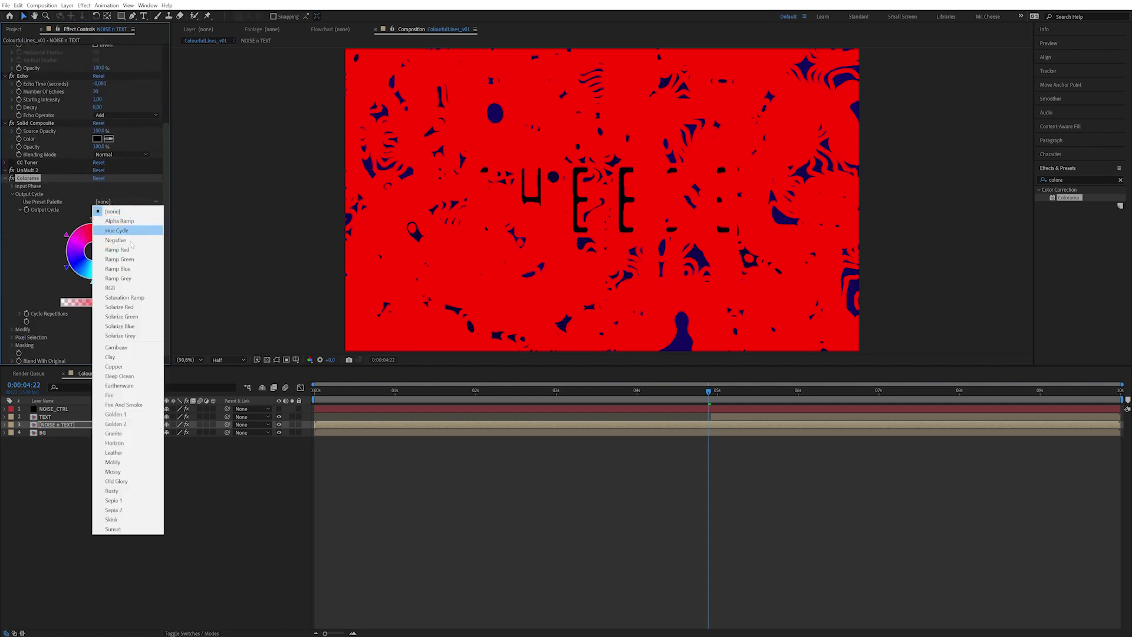
pyautogui.click(134, 403)
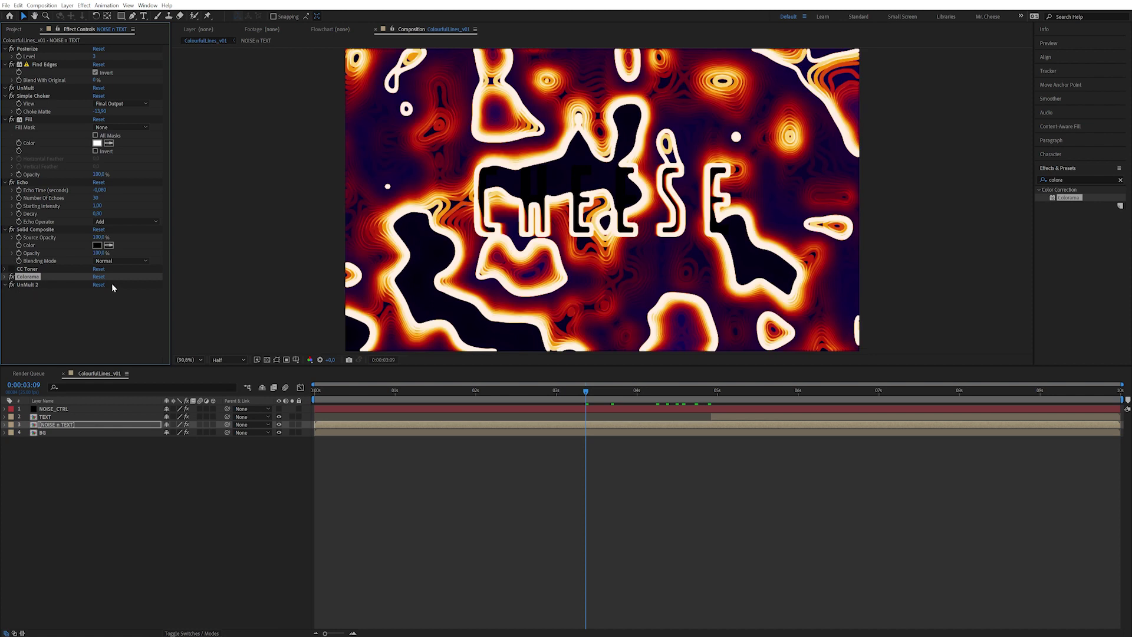
pyautogui.moveTo(580, 393); pyautogui.dragTo(804, 408)
pyautogui.click(9, 277)
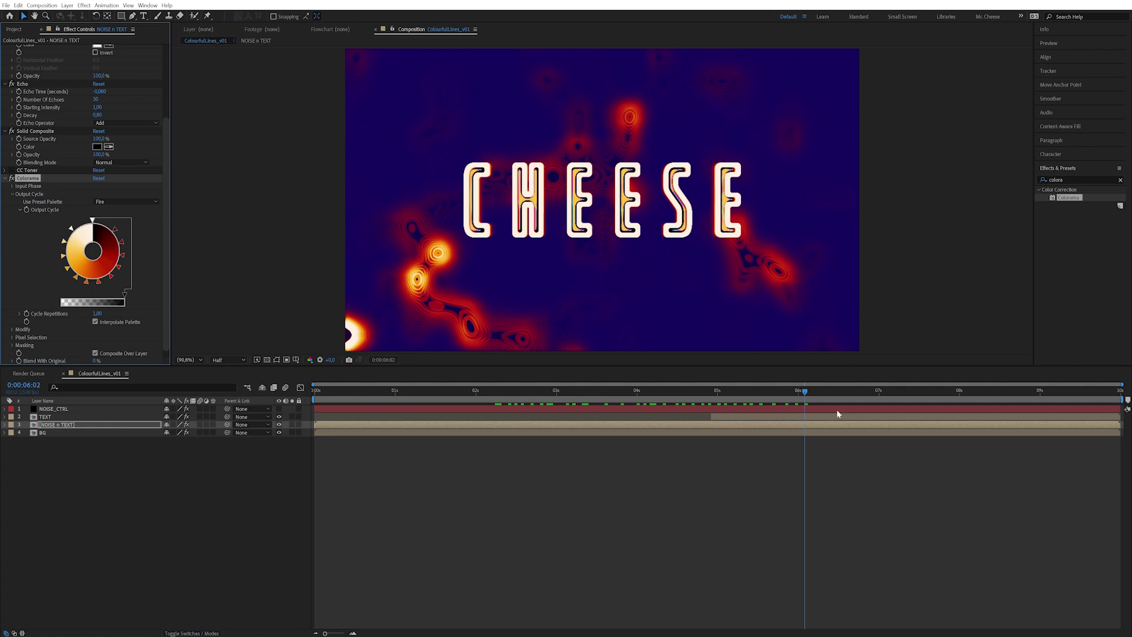
# Play the CHEESE reveal preview with the neon contour colours restored.
pyautogui.press('space')
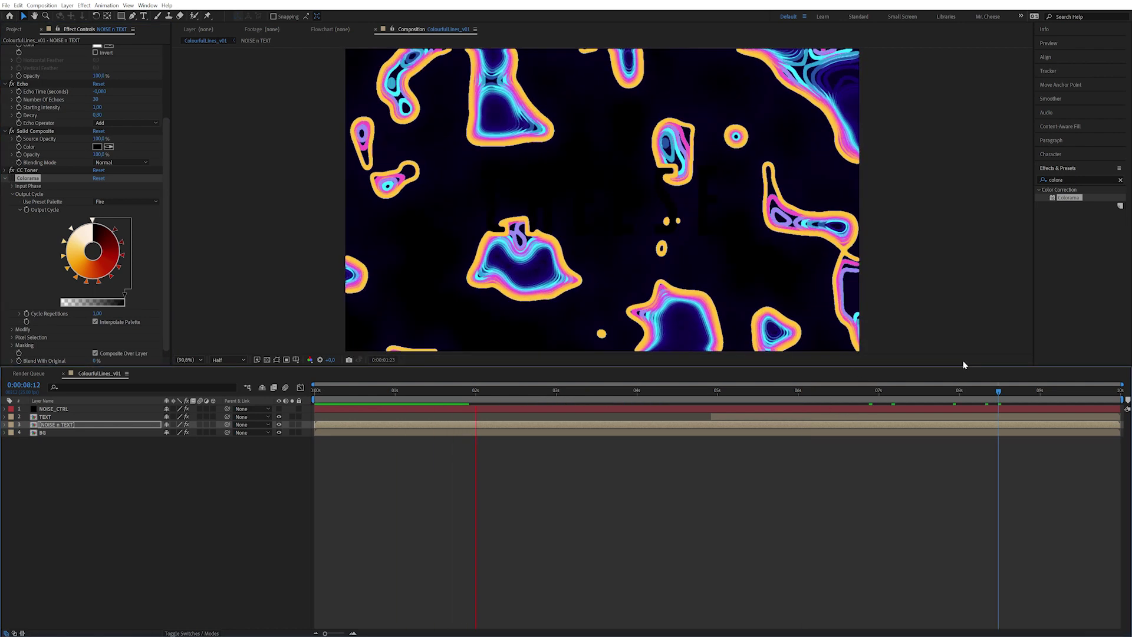